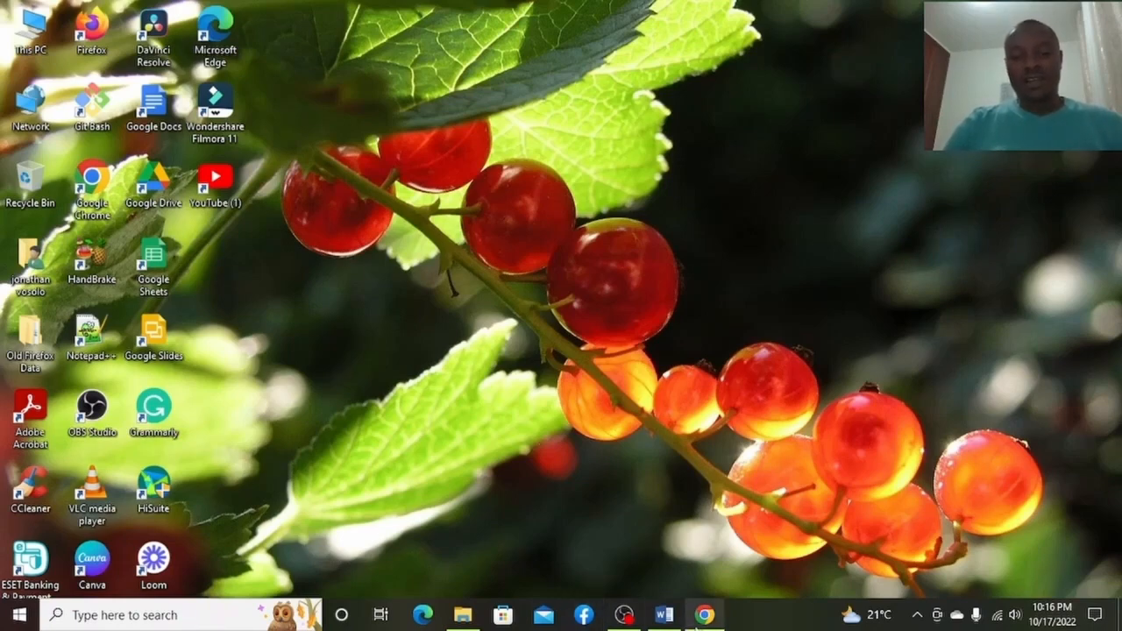
Open a new Google Chrome window from the taskbar.
{"action": "left_click", "coordinate": [704, 616]}
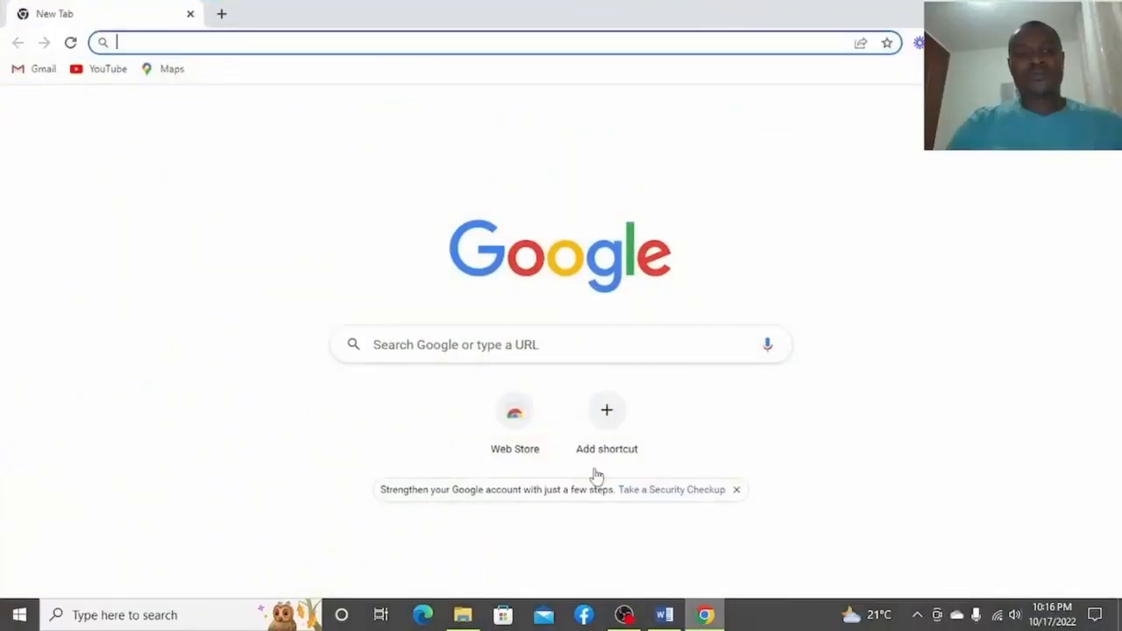
Search Google for 'postgresql' and open the postgresql.org result in a new tab.
{"action": "left_click", "coordinate": [534, 336]}
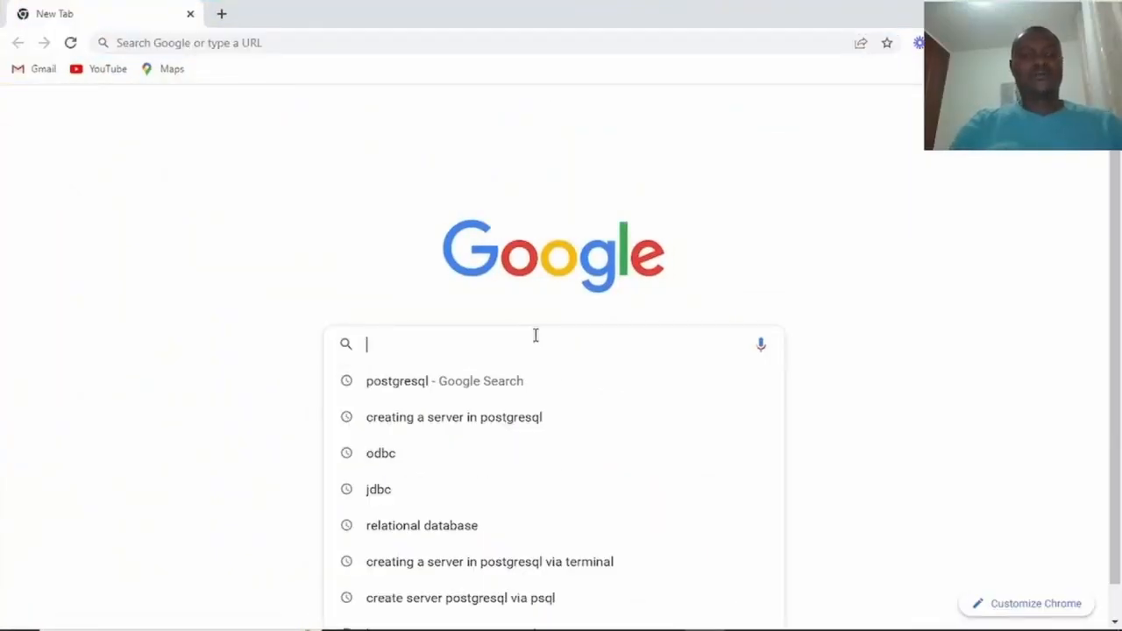
{"action": "type", "text": "postgres"}
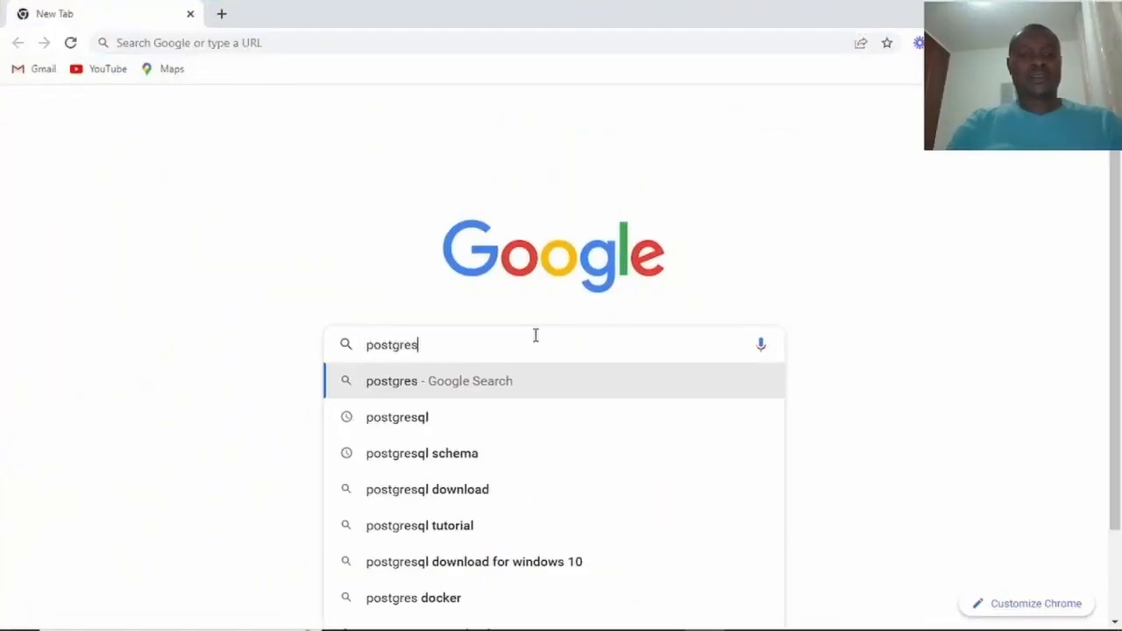
{"action": "type", "text": "ql"}
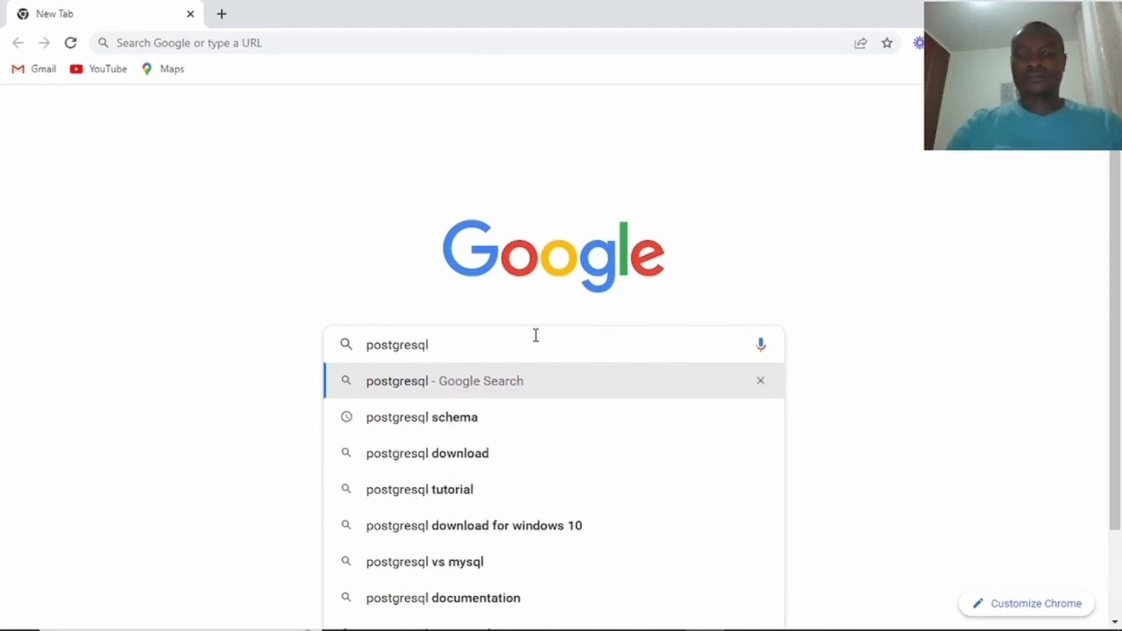
{"action": "key", "text": "Return"}
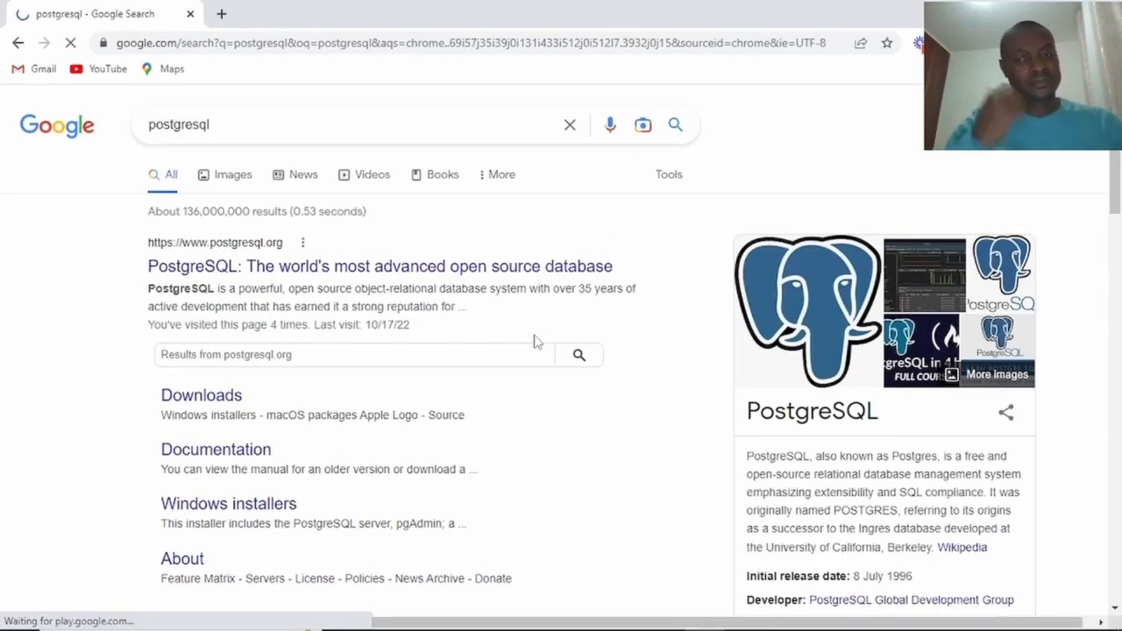
{"action": "right_click", "coordinate": [319, 265]}
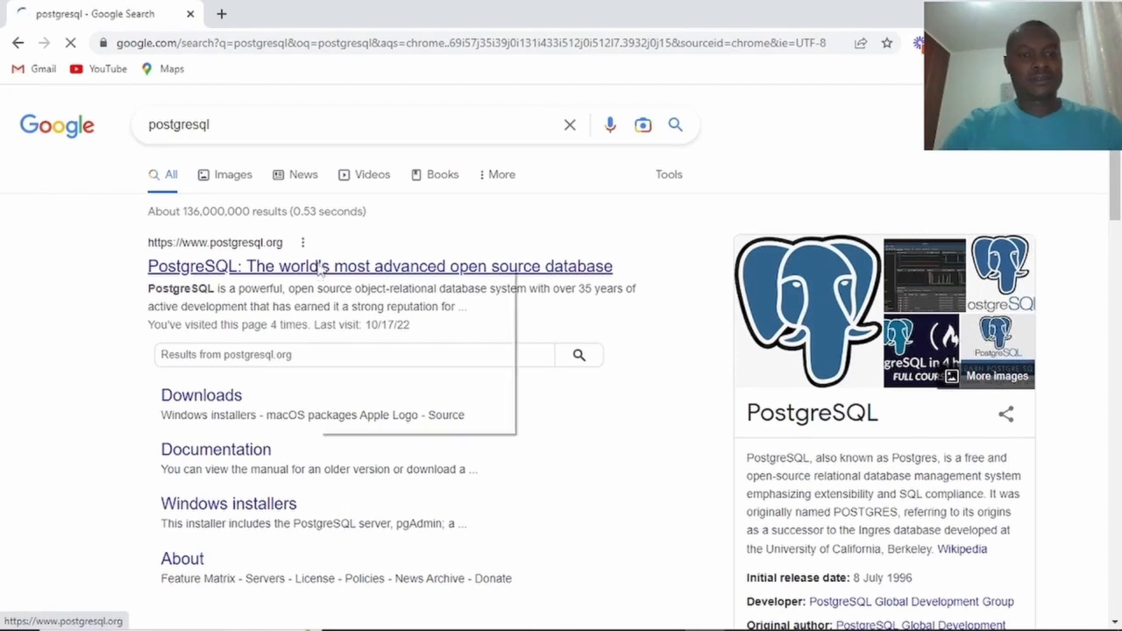
{"action": "left_click", "coordinate": [368, 277]}
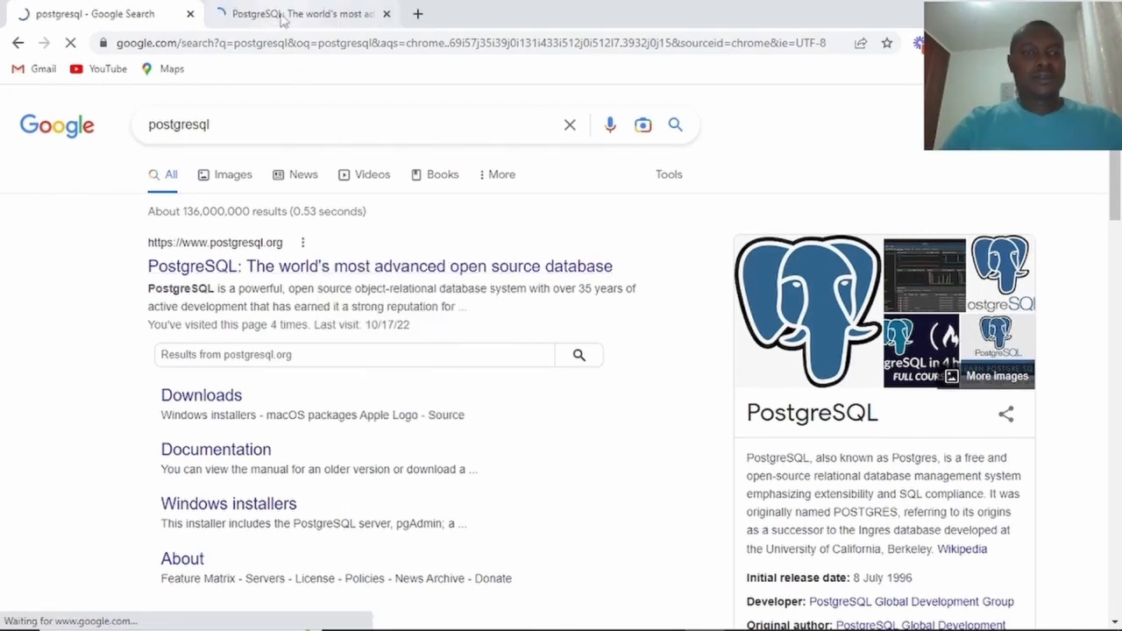
Switch to the postgresql.org tab and scroll through the home page and its PostgreSQL 15 news.
{"action": "left_click", "coordinate": [282, 16]}
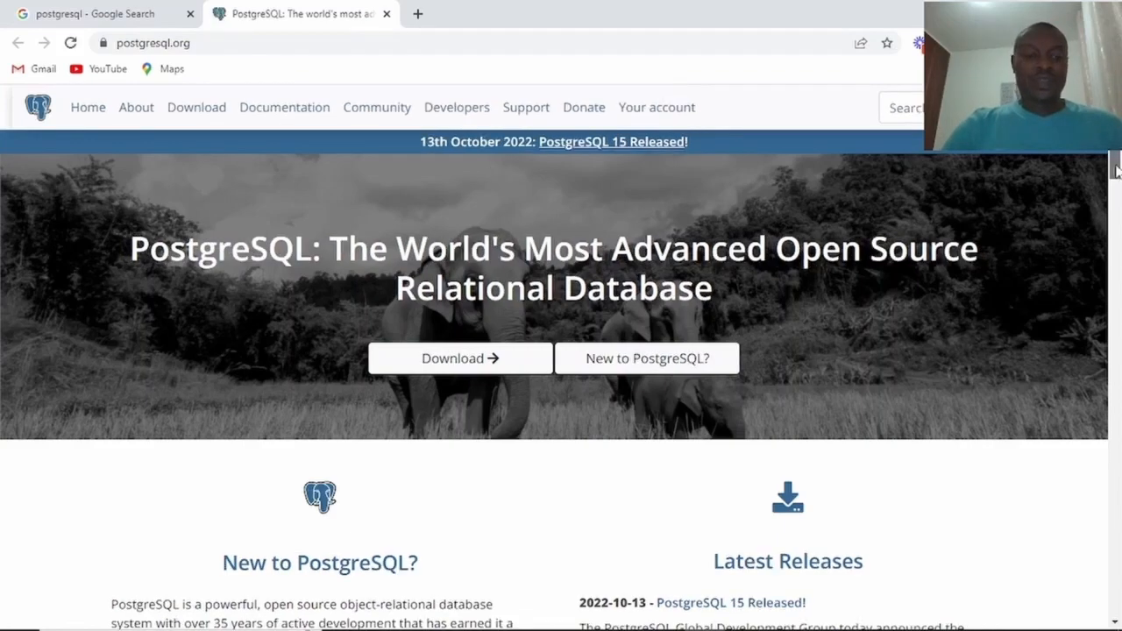
{"action": "scroll", "coordinate": [668, 145], "scroll_direction": "down", "scroll_amount": 3}
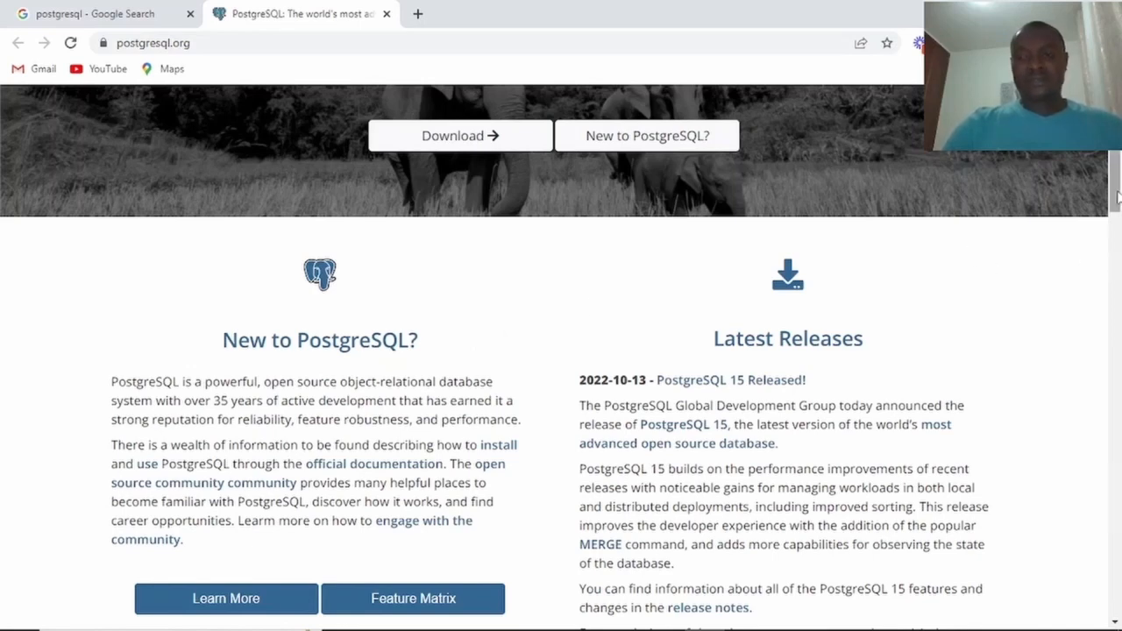
{"action": "left_click_drag", "start_coordinate": [1118, 198], "coordinate": [1116, 173]}
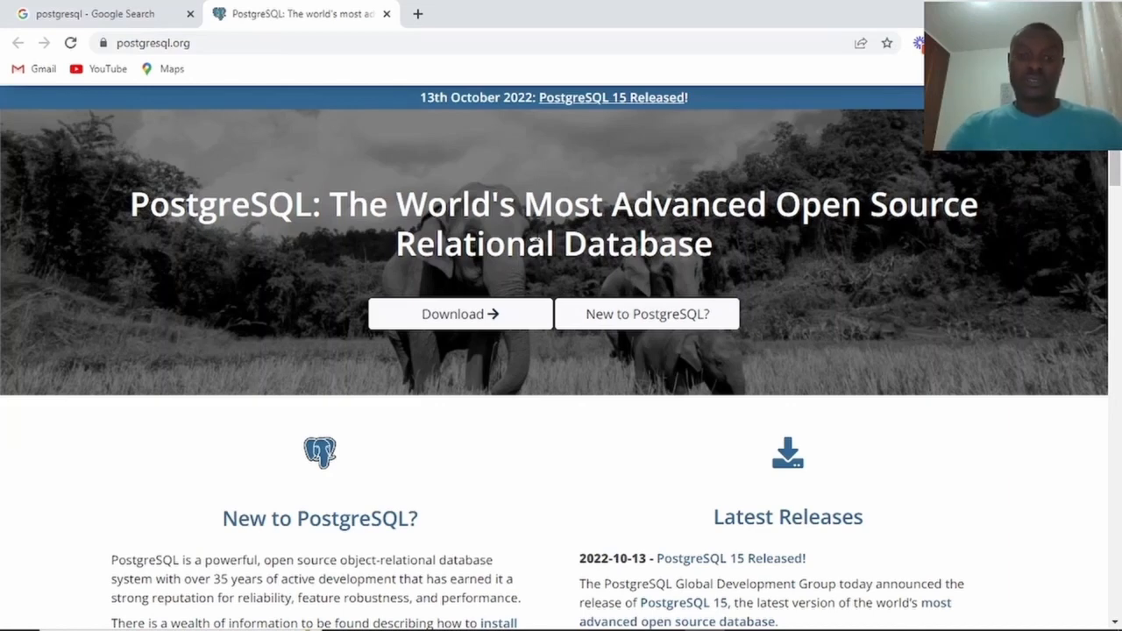
Go to Download, then Windows, and scroll through the EDB installer page and version support table.
{"action": "left_click", "coordinate": [472, 323]}
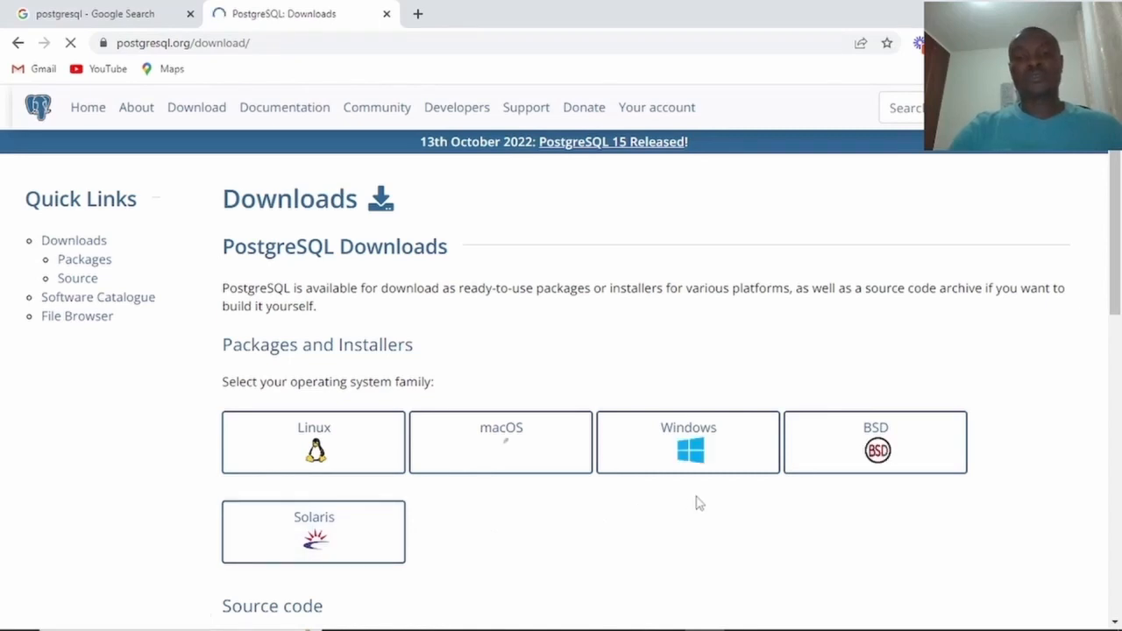
{"action": "left_click", "coordinate": [698, 461]}
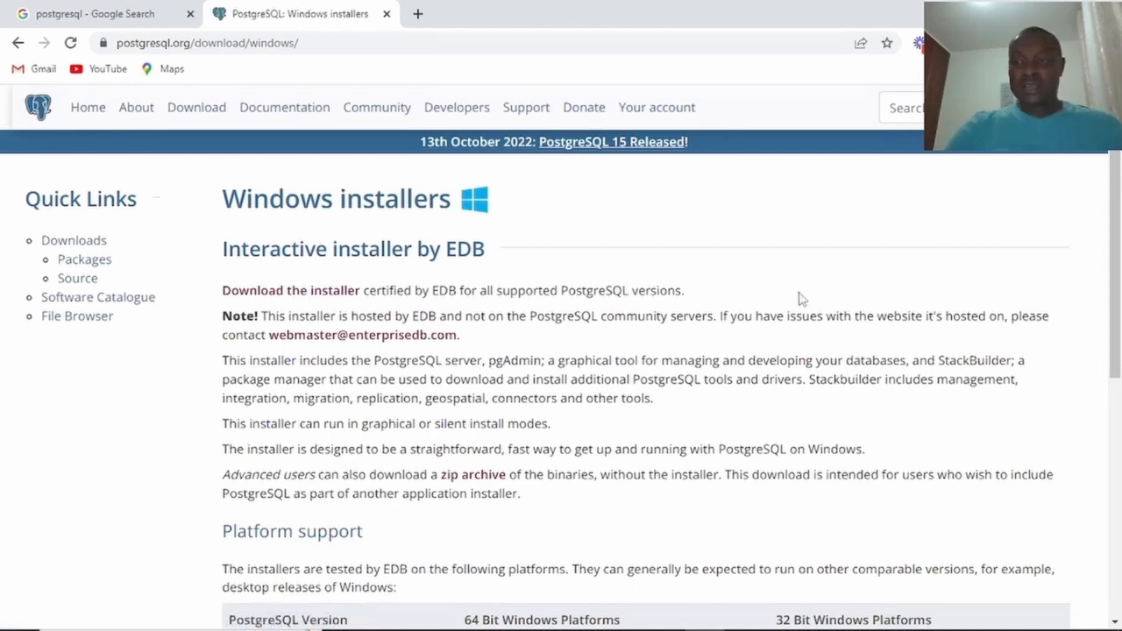
{"action": "left_click_drag", "start_coordinate": [1116, 193], "coordinate": [1119, 316]}
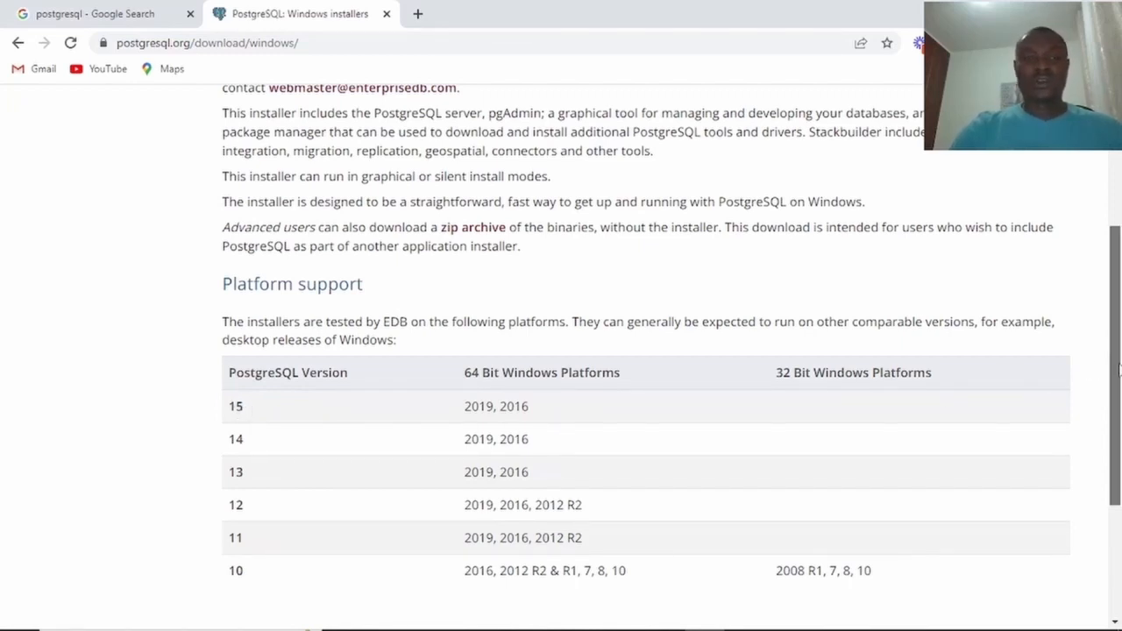
{"action": "left_click_drag", "start_coordinate": [1118, 370], "coordinate": [1118, 293]}
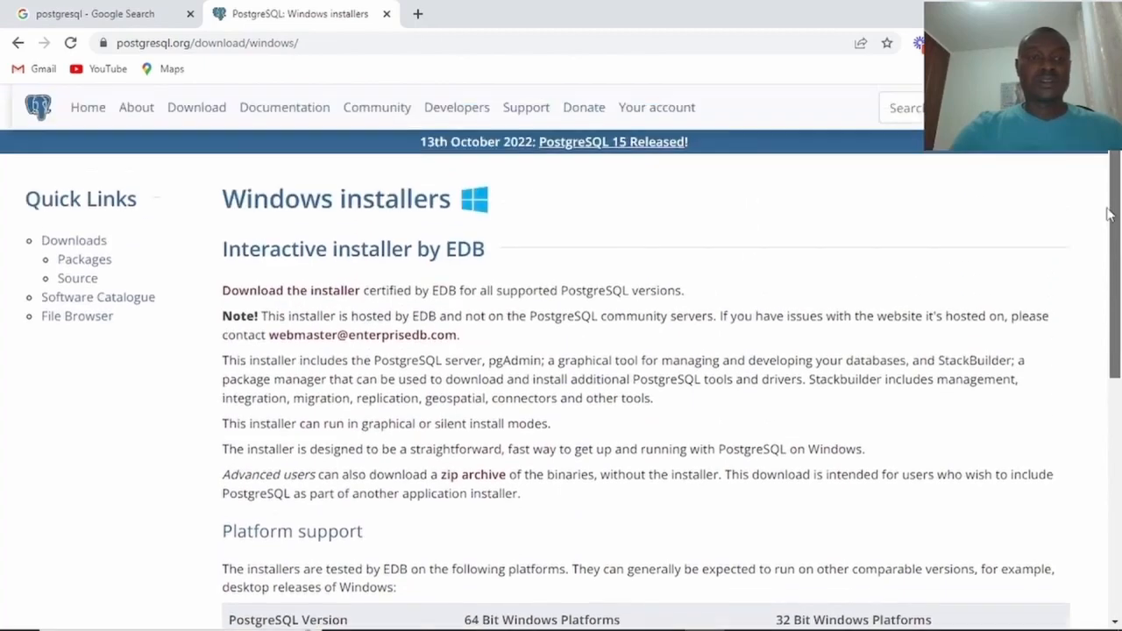
Follow 'Download the installer' to EDB's PostgreSQL 15.0 Windows x86-64 download page.
{"action": "left_click", "coordinate": [287, 292]}
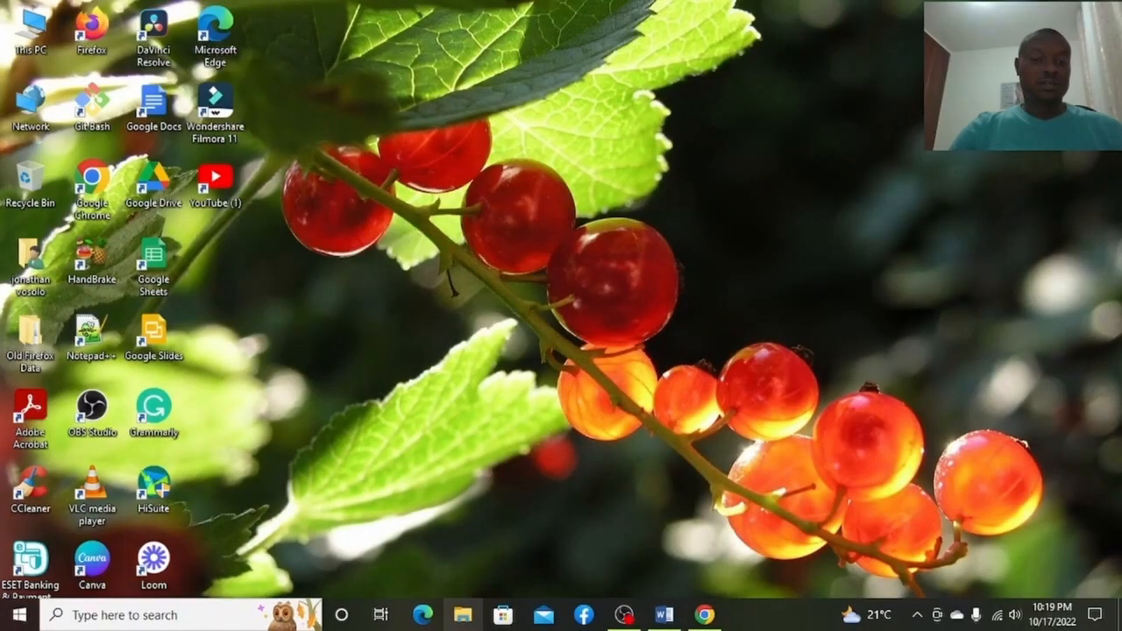
Run the postgresql windows-x64 installer from This PC > Downloads.
{"action": "double_click", "coordinate": [30, 46]}
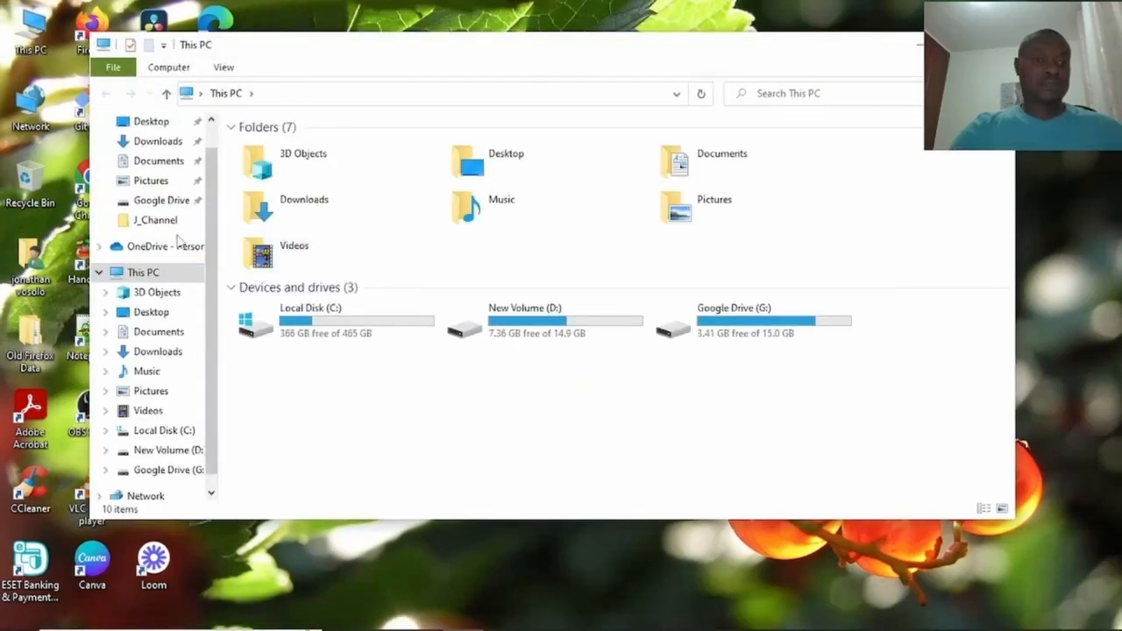
{"action": "left_click", "coordinate": [158, 141]}
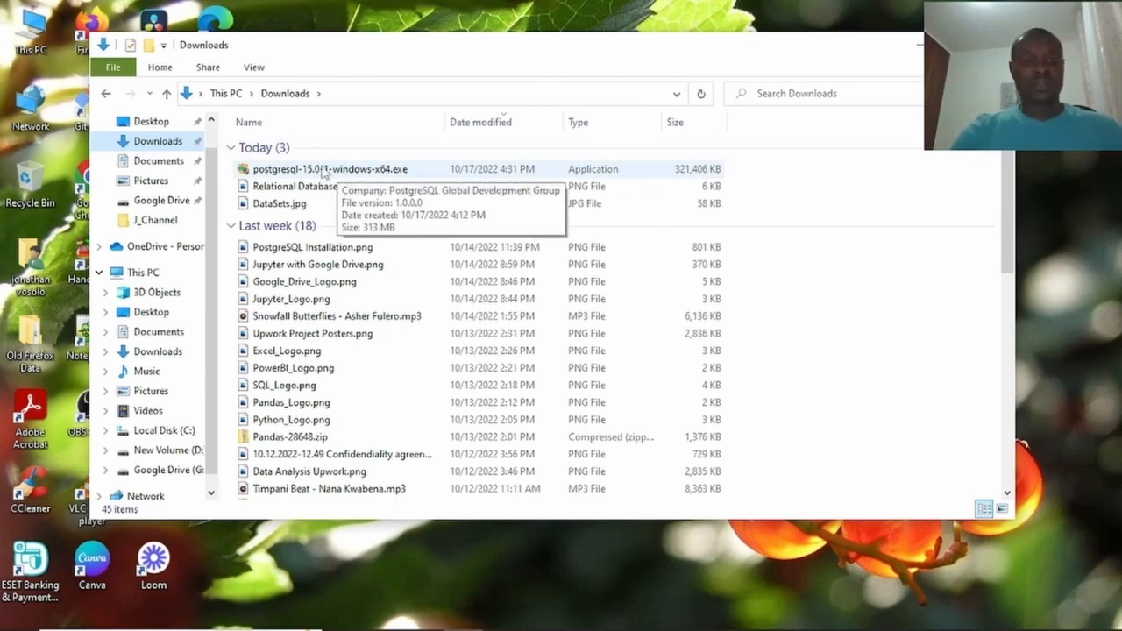
{"action": "double_click", "coordinate": [324, 170]}
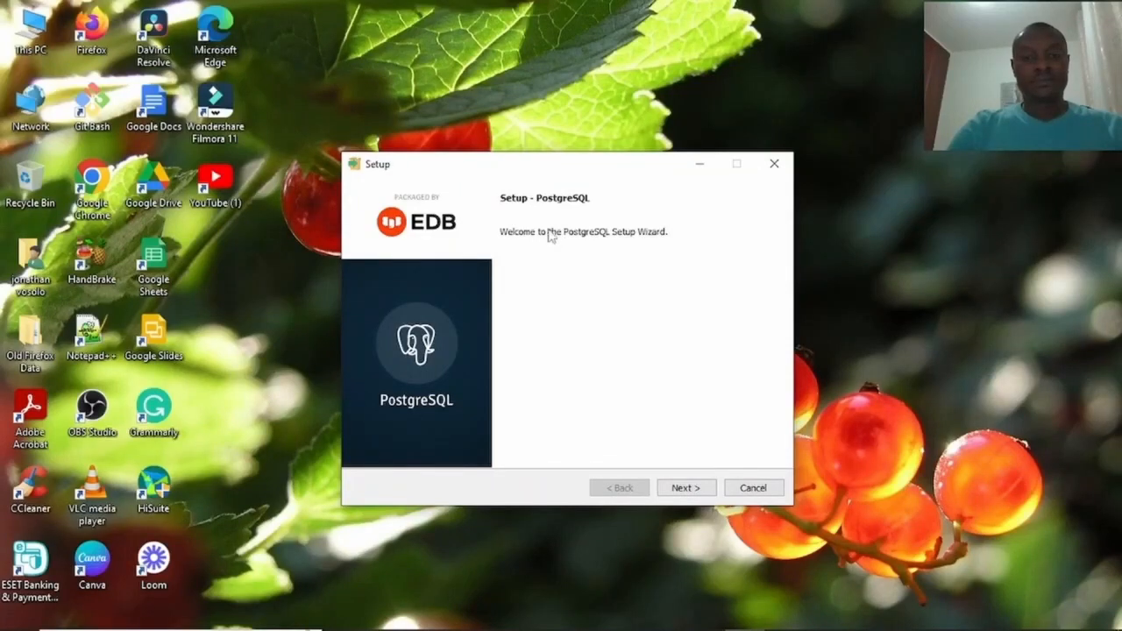
Move past the welcome page and keep the install path C:\Program Files\PostgreSQL\15.
{"action": "left_click_drag", "start_coordinate": [515, 167], "coordinate": [496, 119]}
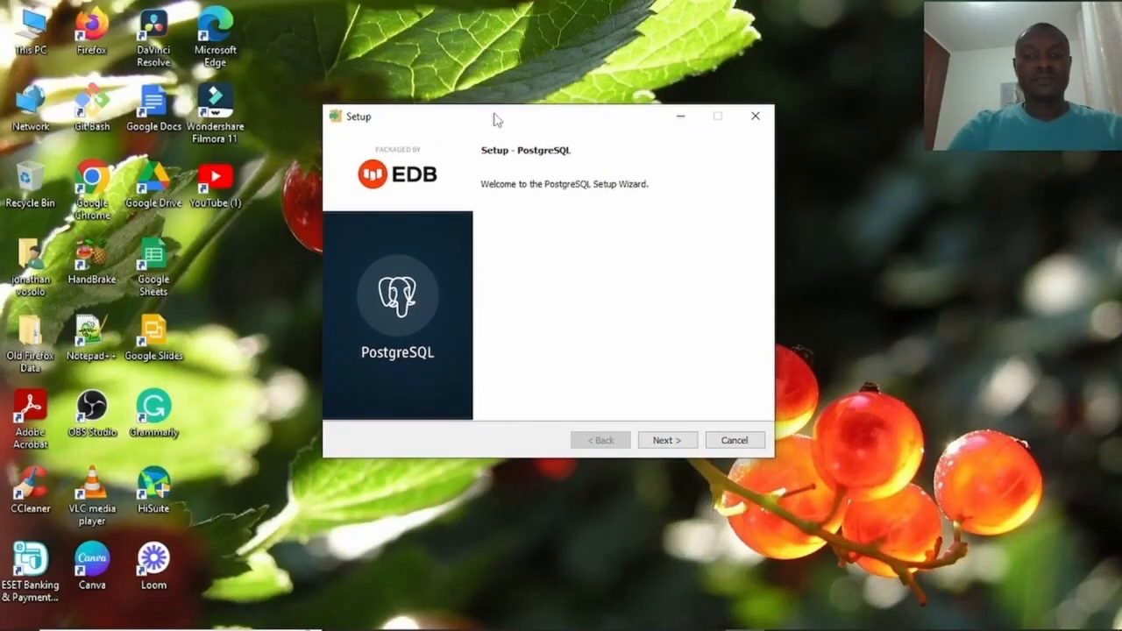
{"action": "left_click", "coordinate": [666, 442]}
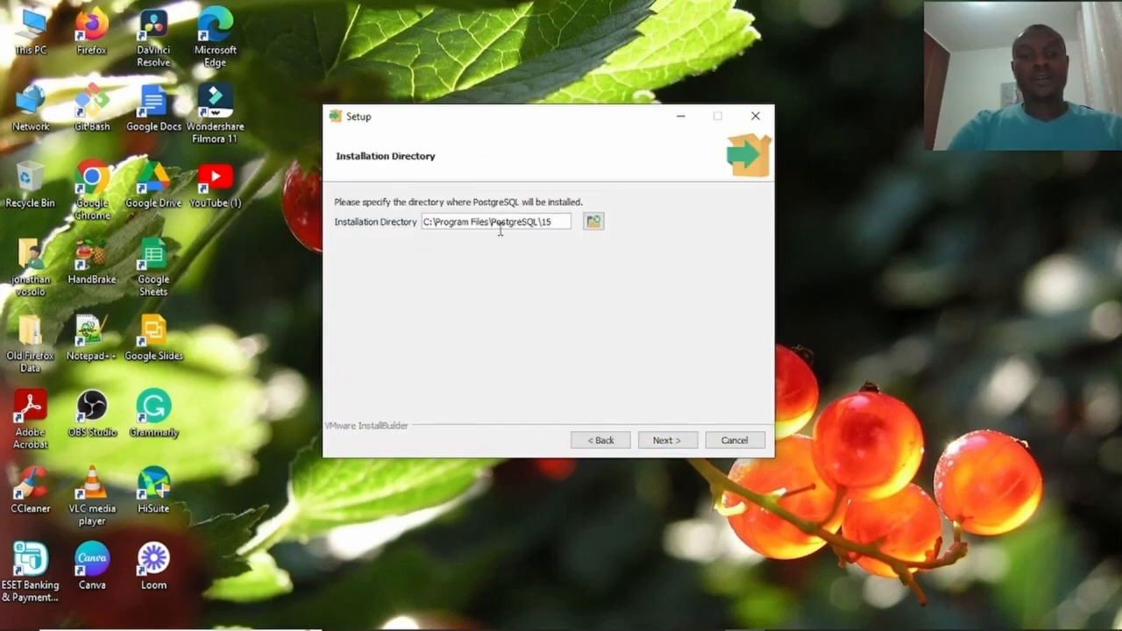
{"action": "left_click", "coordinate": [595, 223]}
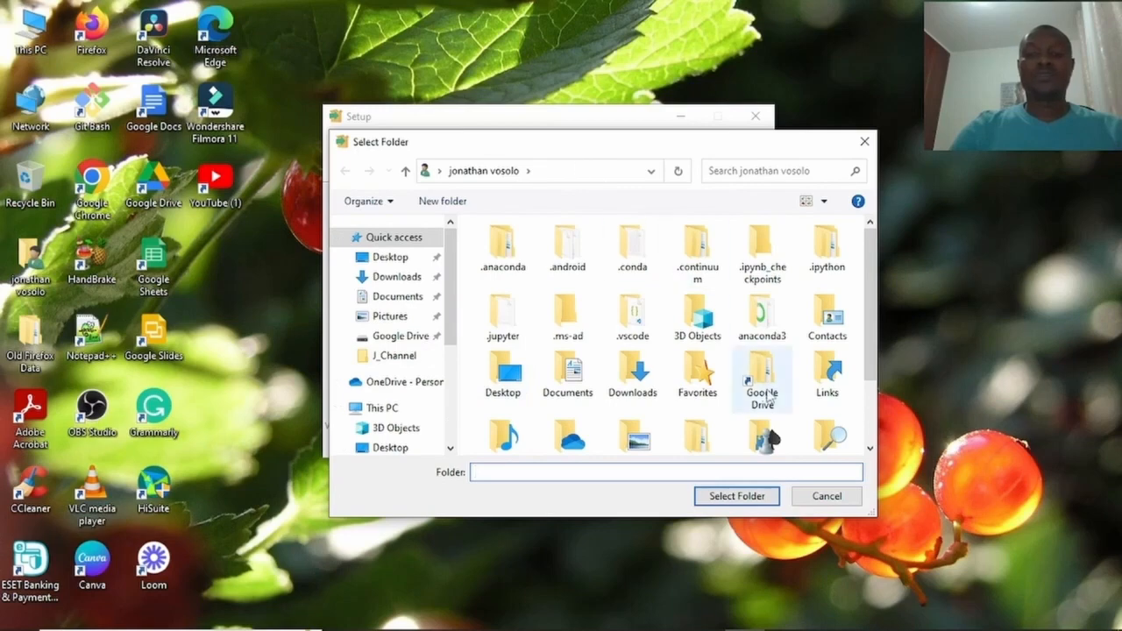
{"action": "left_click", "coordinate": [825, 496]}
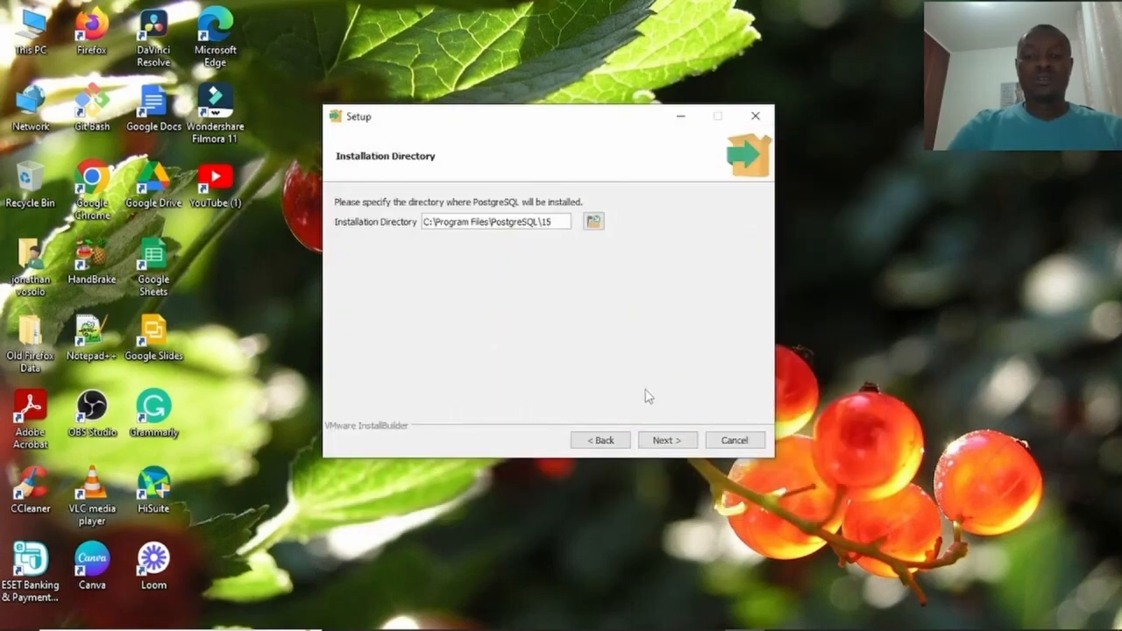
Accept the install directory, all four components and the default data directory.
{"action": "left_click", "coordinate": [666, 441]}
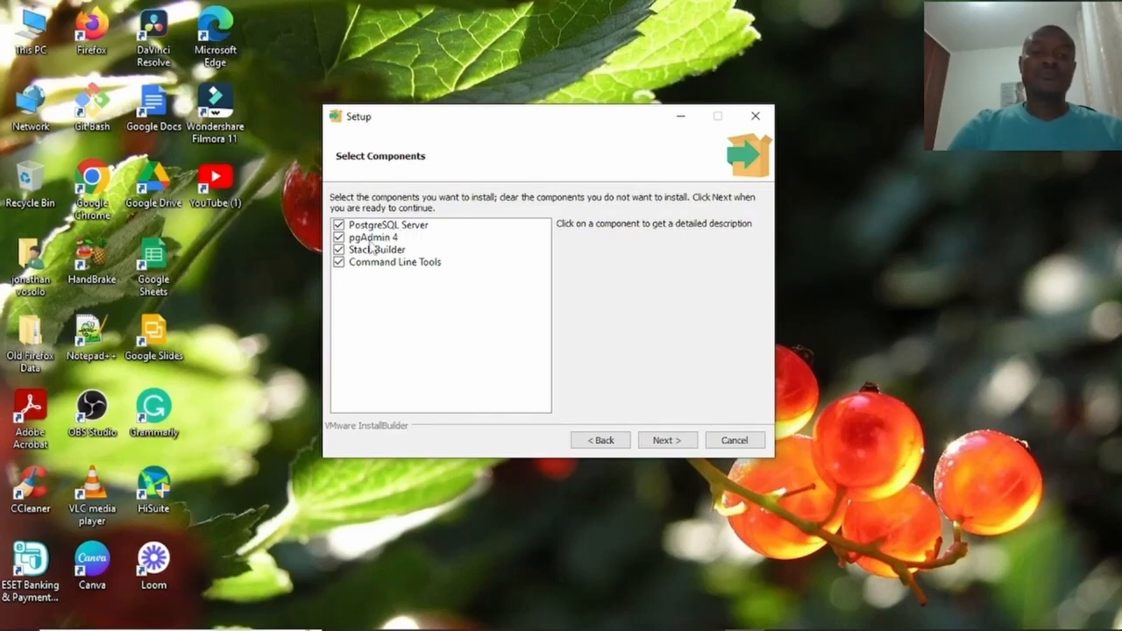
{"action": "left_click", "coordinate": [664, 441]}
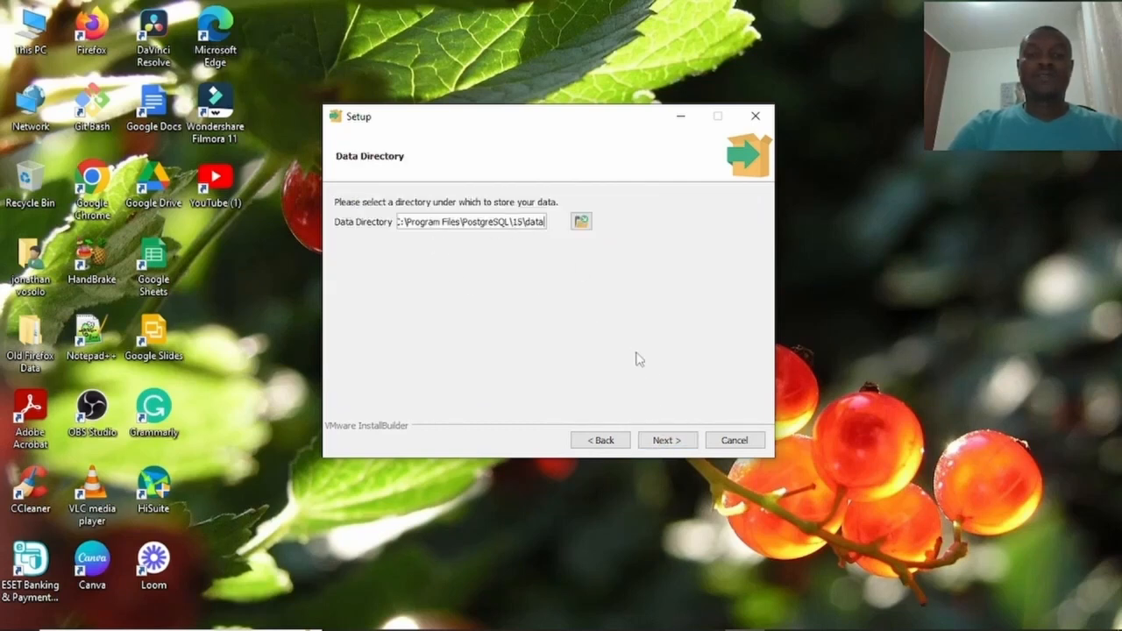
{"action": "left_click", "coordinate": [664, 441]}
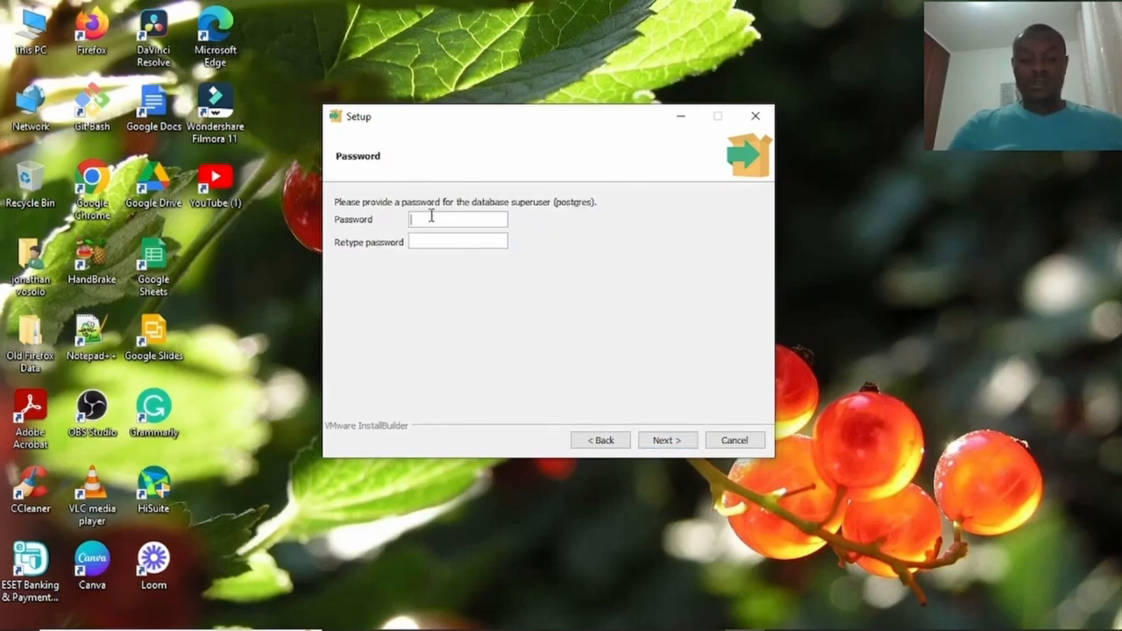
Enter the postgres superuser password, retype it to confirm, and continue.
{"action": "type", "text": "ad"}
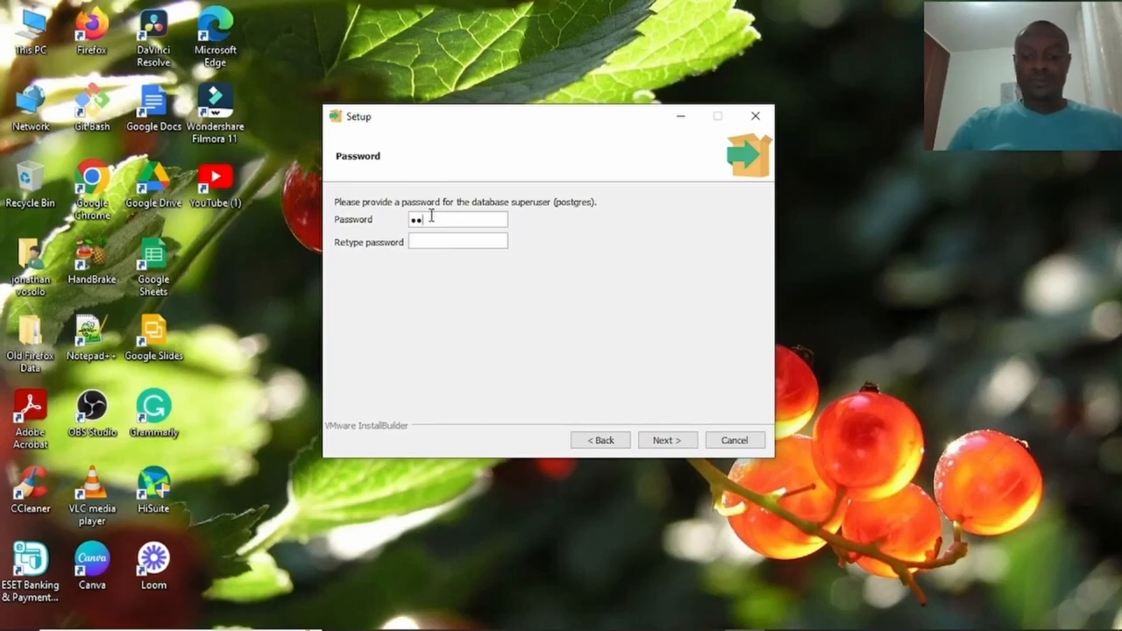
{"action": "type", "text": "min123"}
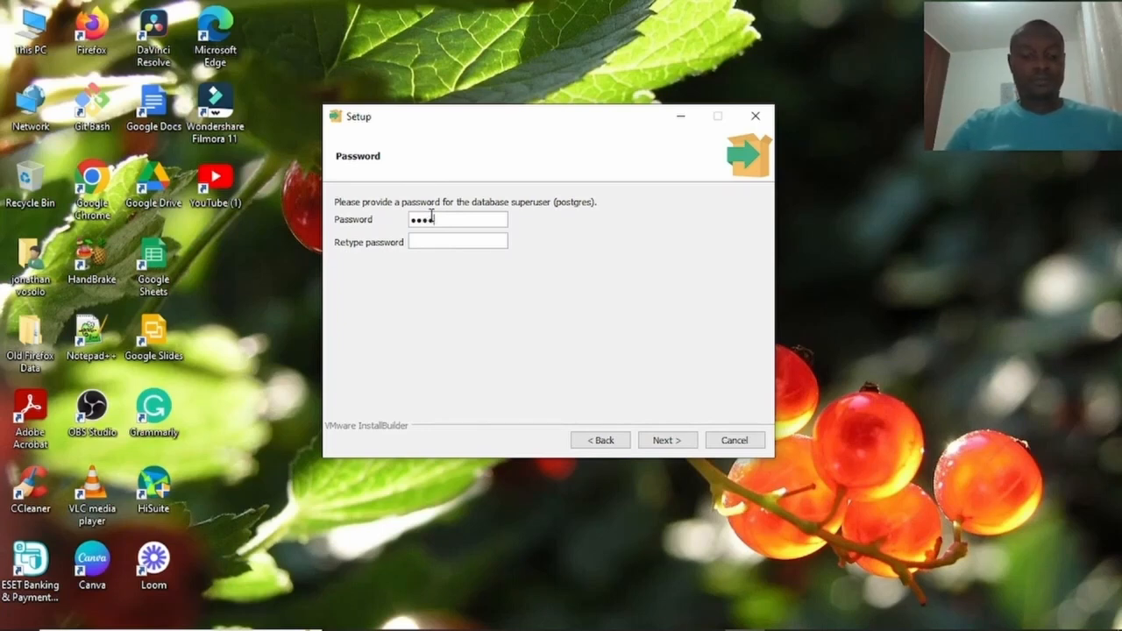
{"action": "type", "text": "●●●●●"}
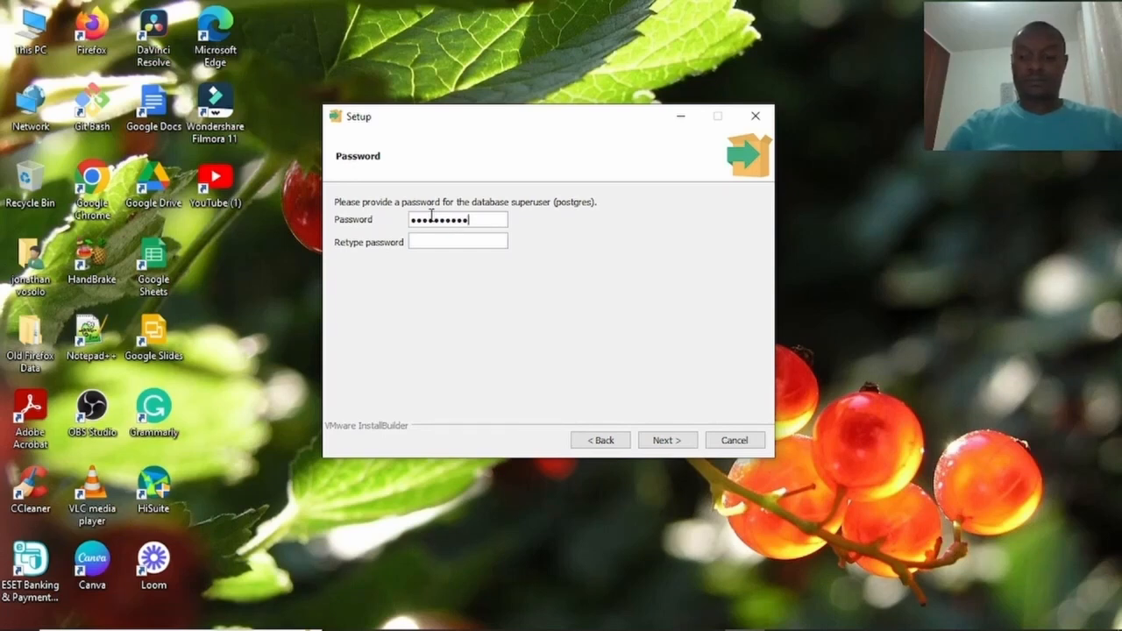
{"action": "type", "text": "●●"}
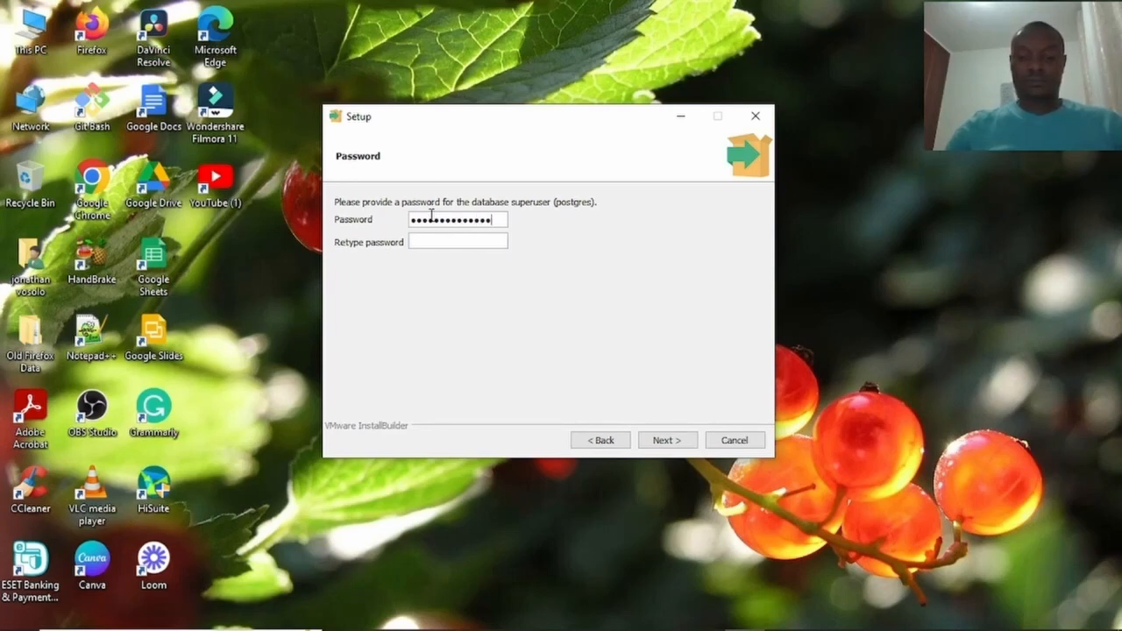
{"action": "type", "text": "●●"}
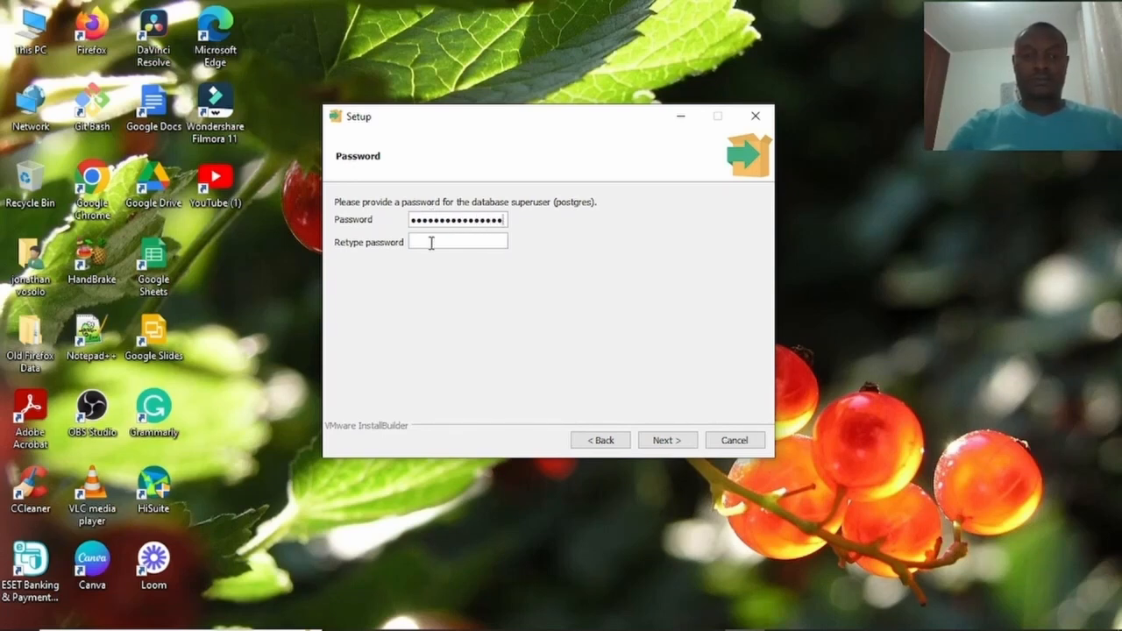
{"action": "left_click", "coordinate": [430, 243]}
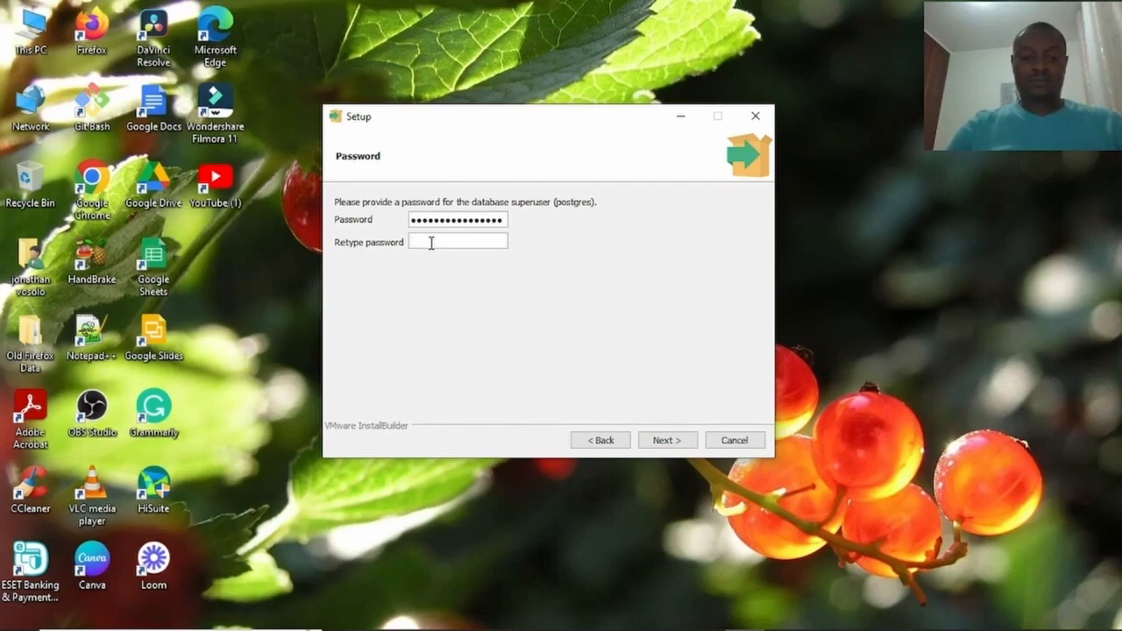
{"action": "type", "text": "●●●●"}
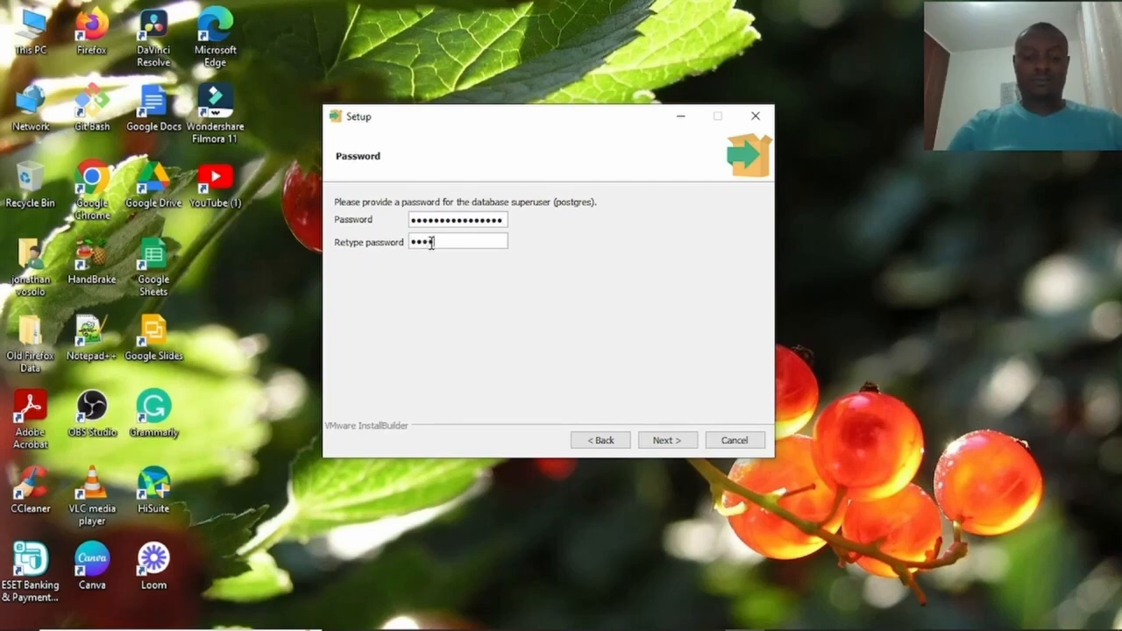
{"action": "type", "text": "●●●●●●"}
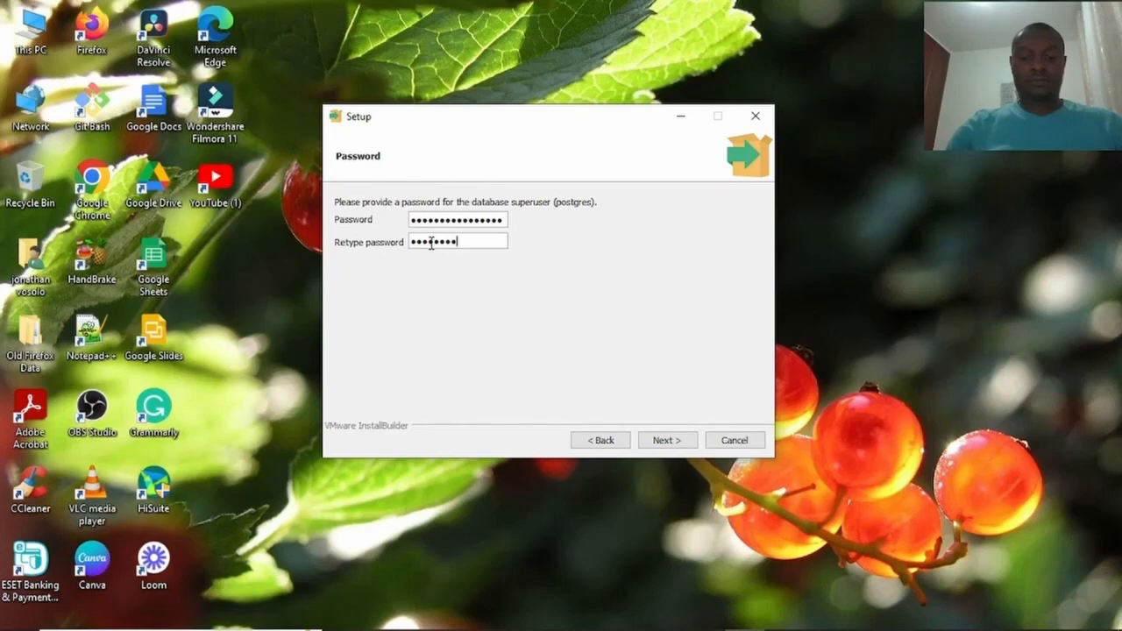
{"action": "type", "text": "●●●●"}
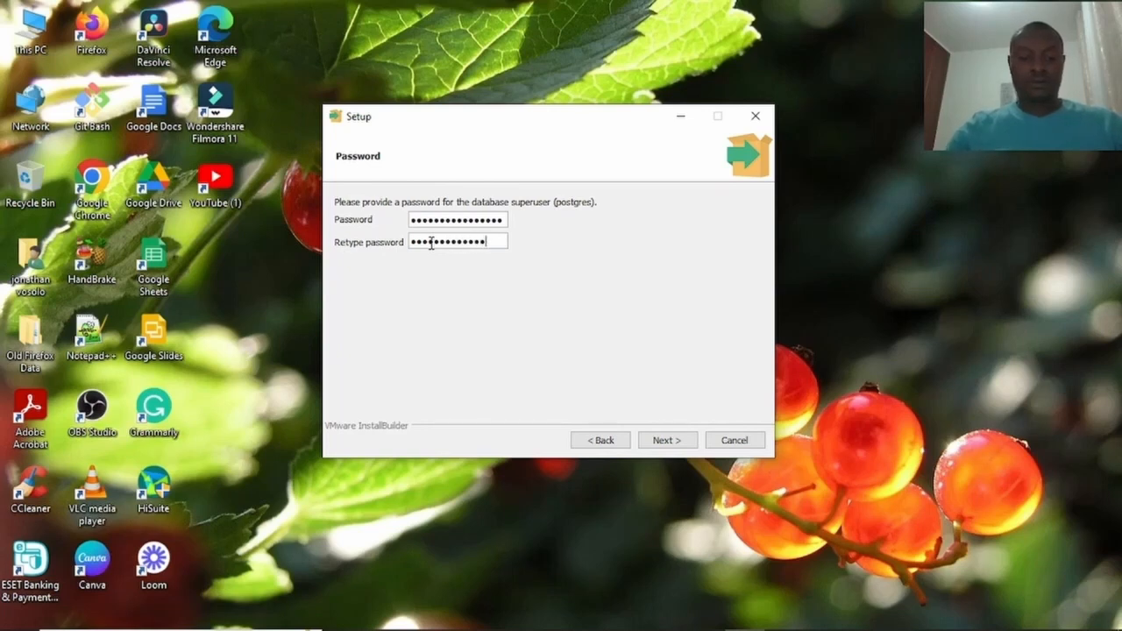
{"action": "type", "text": "●●"}
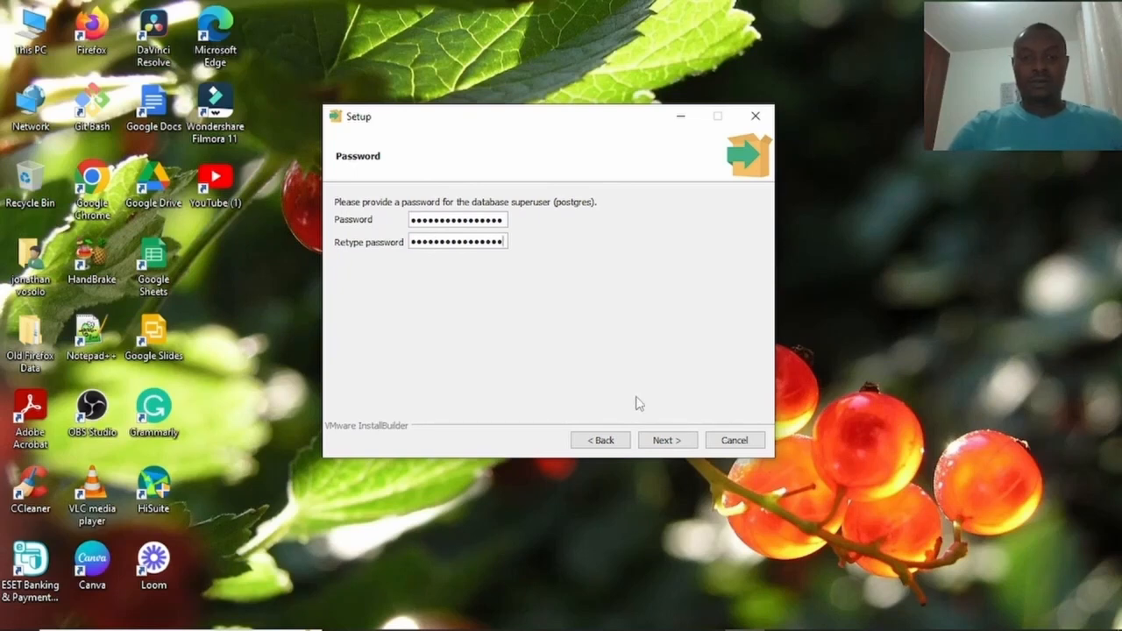
{"action": "left_click", "coordinate": [663, 442]}
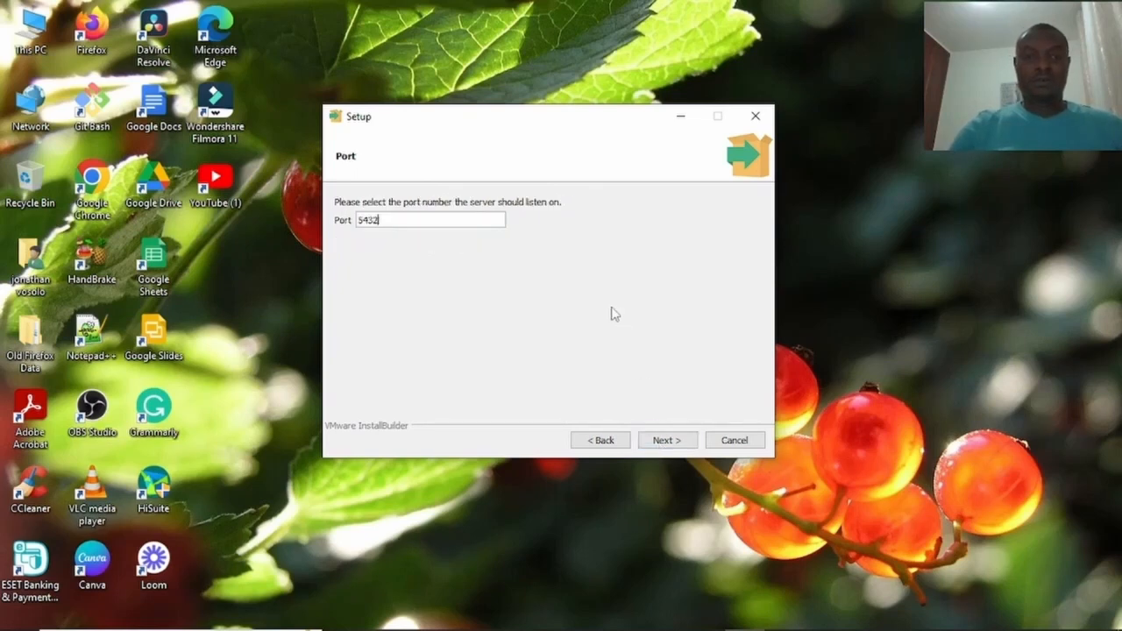
Keep port 5432 and the default locale, then accept the Pre Installation Summary.
{"action": "left_click", "coordinate": [675, 442]}
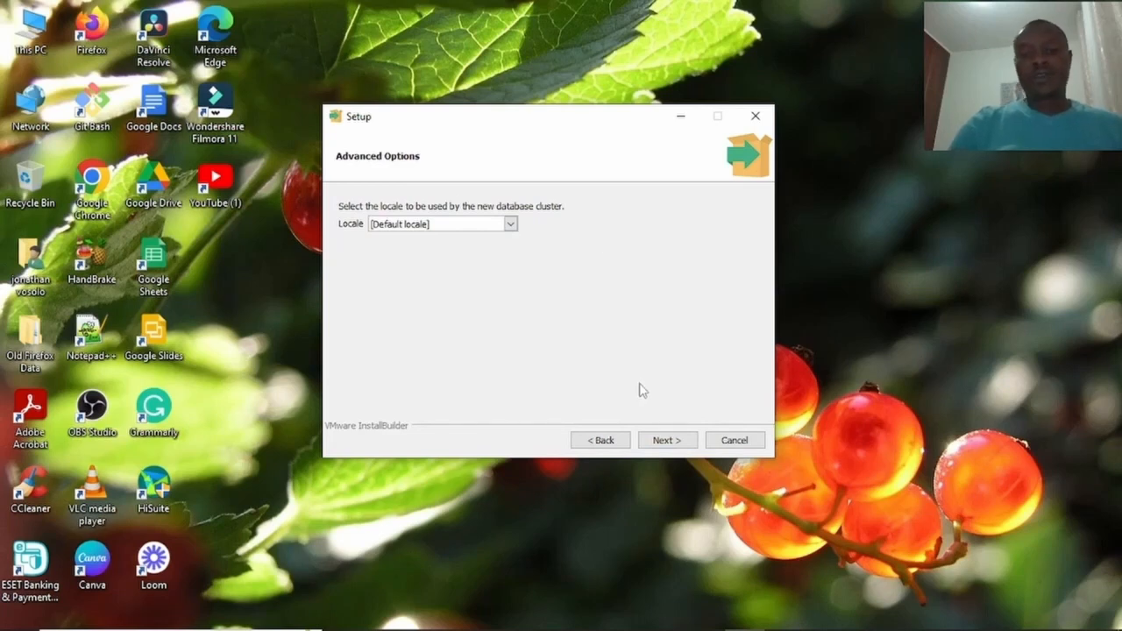
{"action": "left_click", "coordinate": [665, 440]}
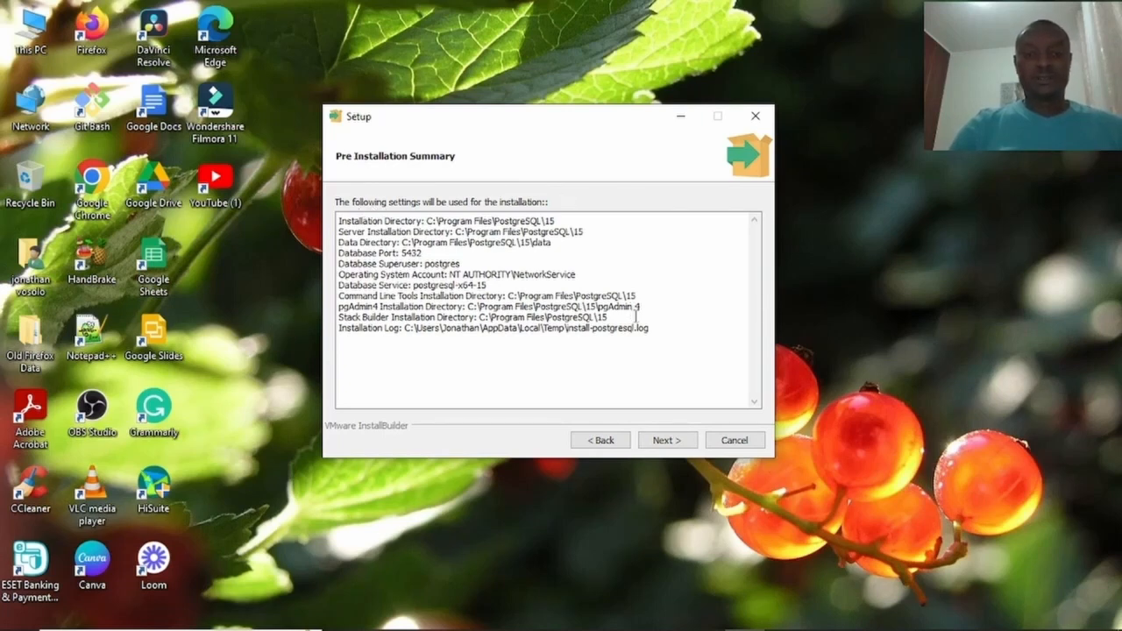
{"action": "left_click", "coordinate": [679, 445]}
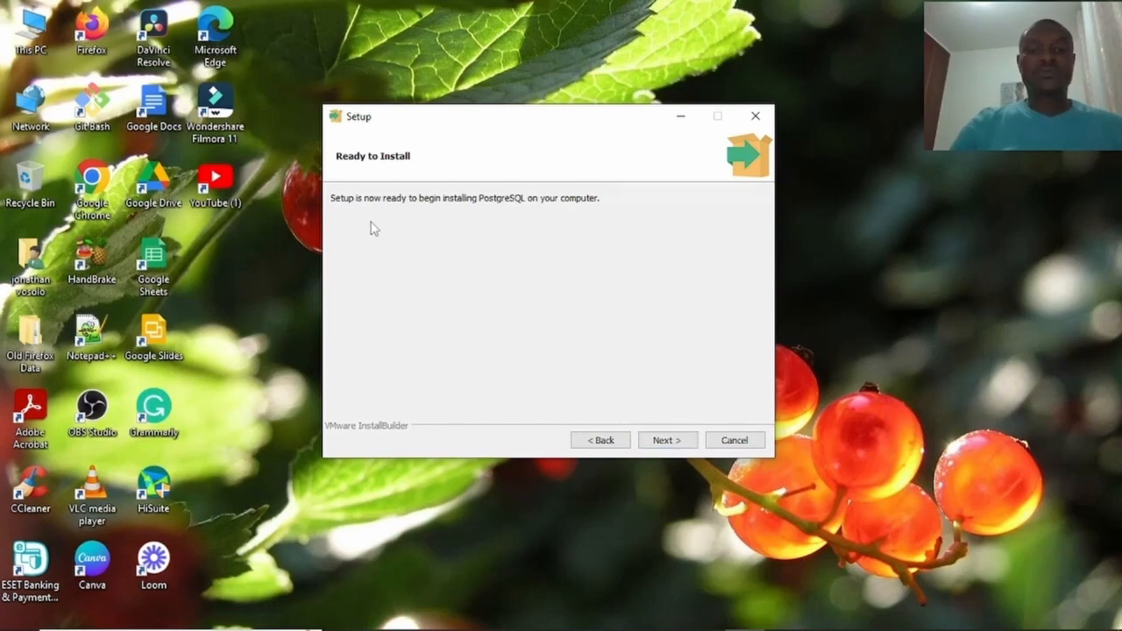
Install PostgreSQL, then finish the wizard with Launch Stack Builder at exit unchecked.
{"action": "left_click", "coordinate": [670, 440]}
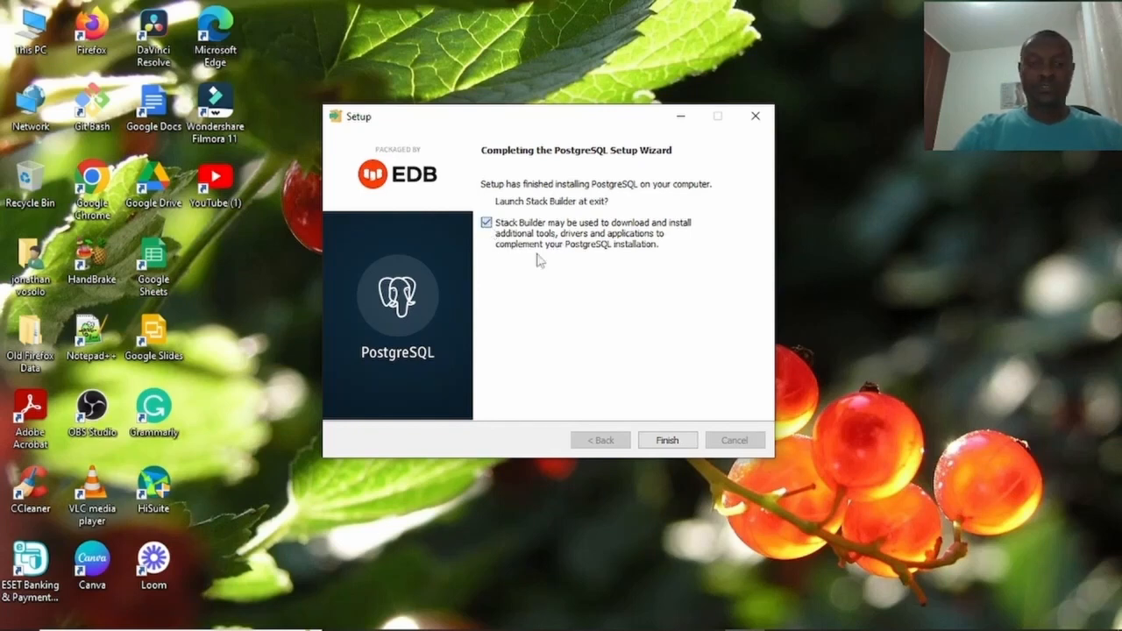
{"action": "left_click", "coordinate": [487, 225]}
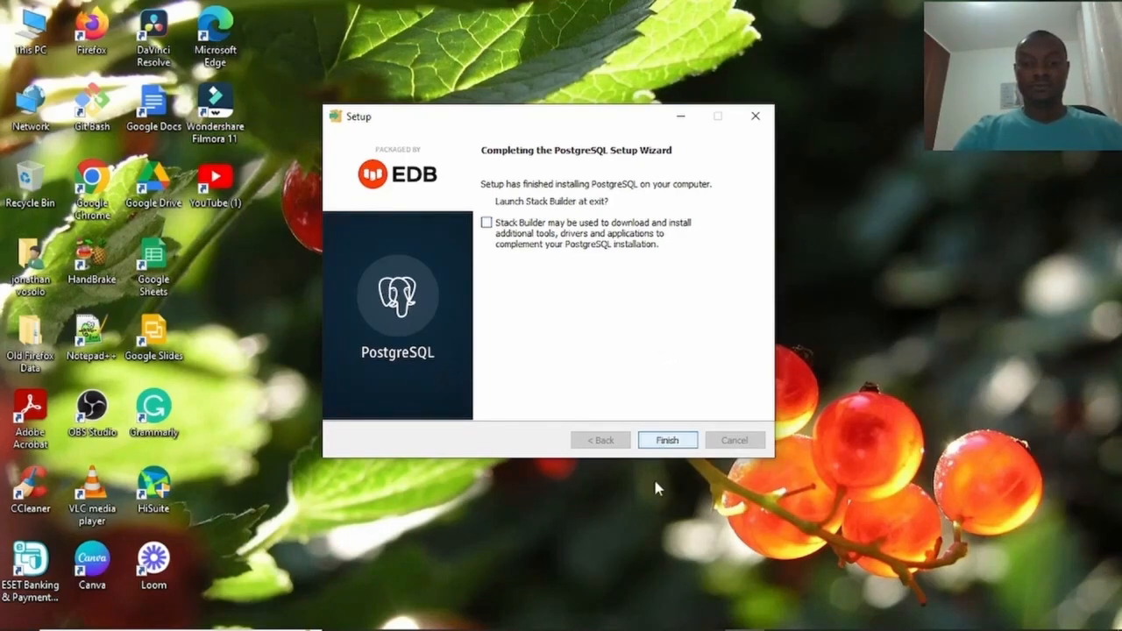
{"action": "left_click", "coordinate": [667, 444]}
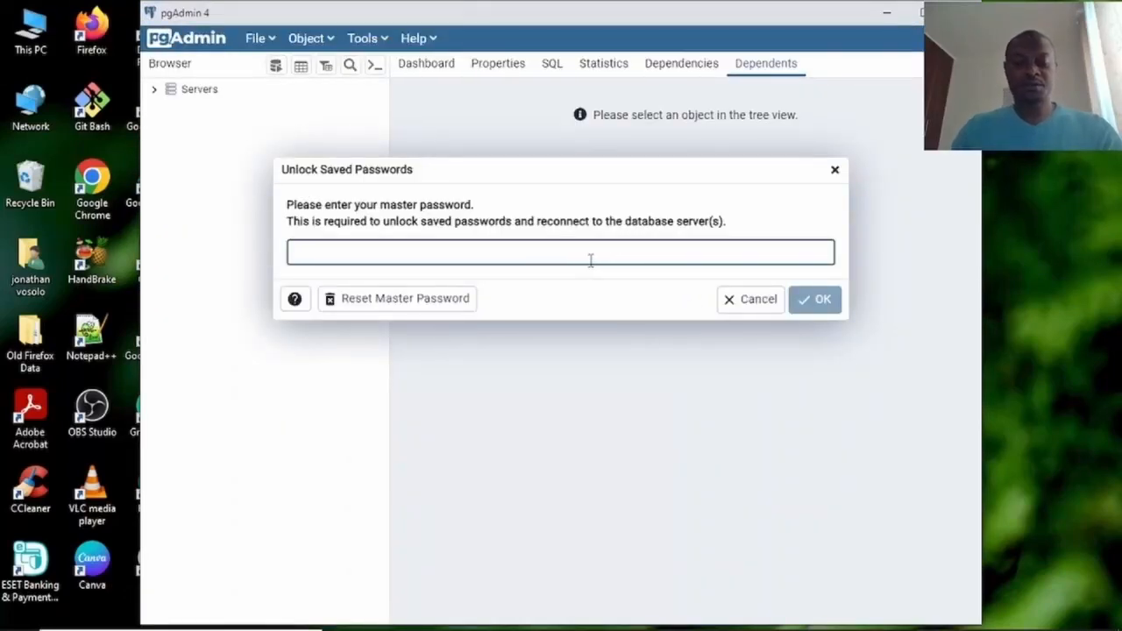
Unlock saved passwords with the master password, retrying after the first rejection, then expand Servers.
{"action": "type", "text": "•••"}
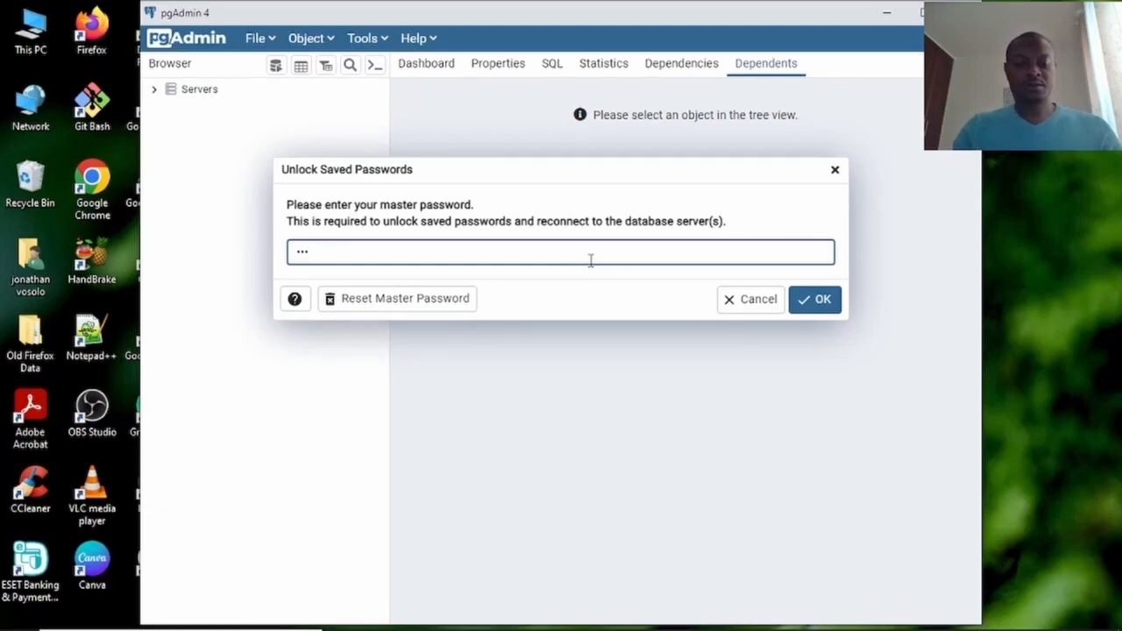
{"action": "type", "text": "•••••••••••••"}
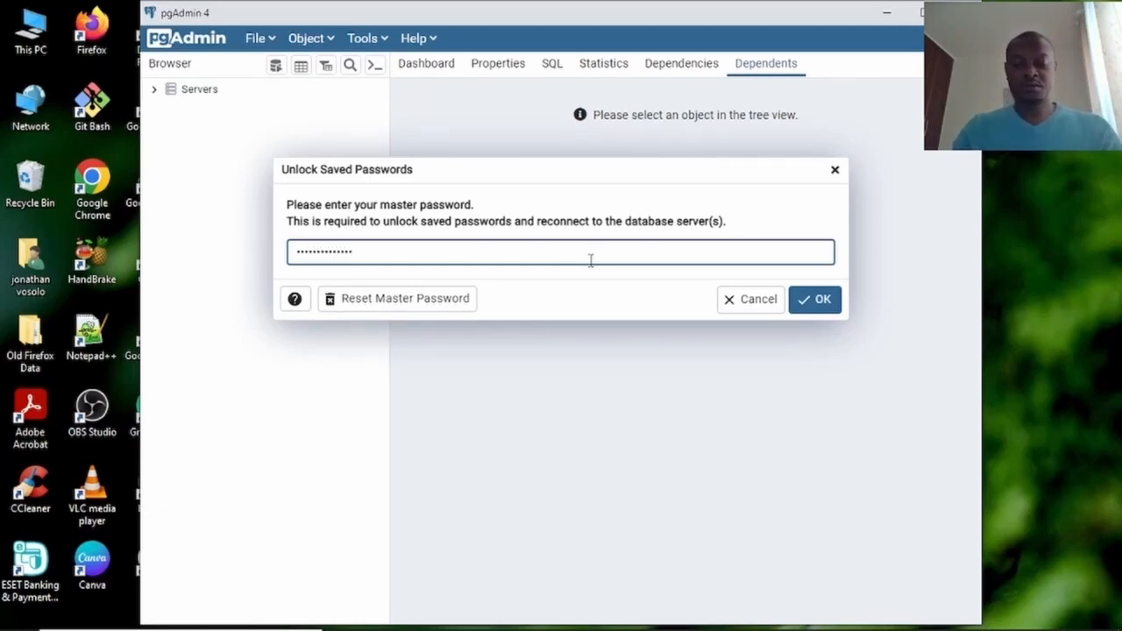
{"action": "key", "text": "Return"}
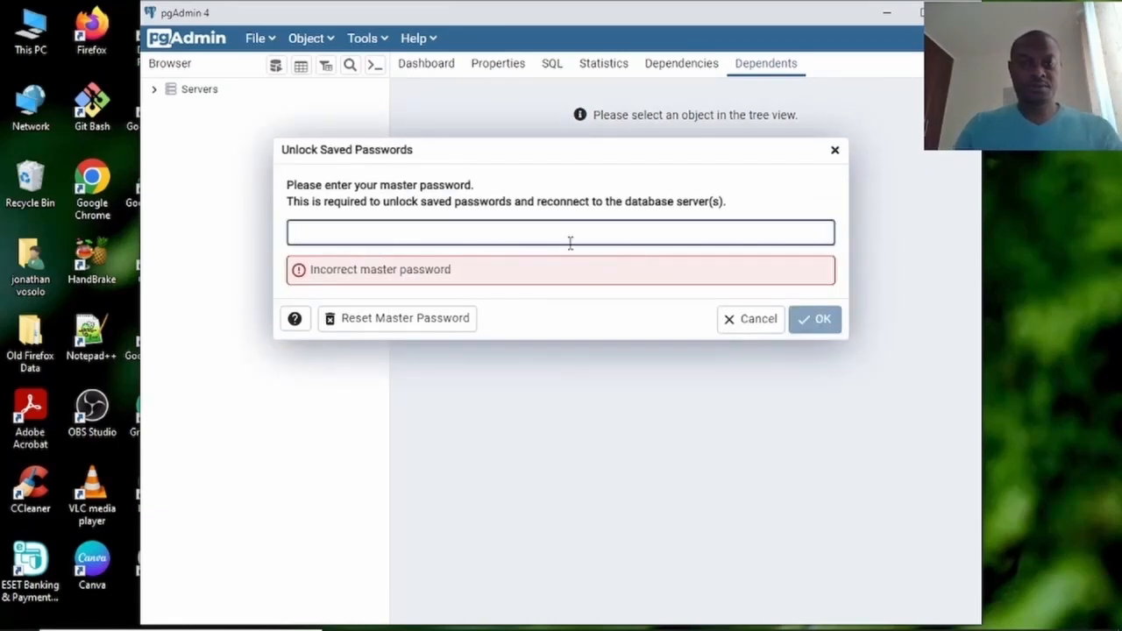
{"action": "type", "text": "••••"}
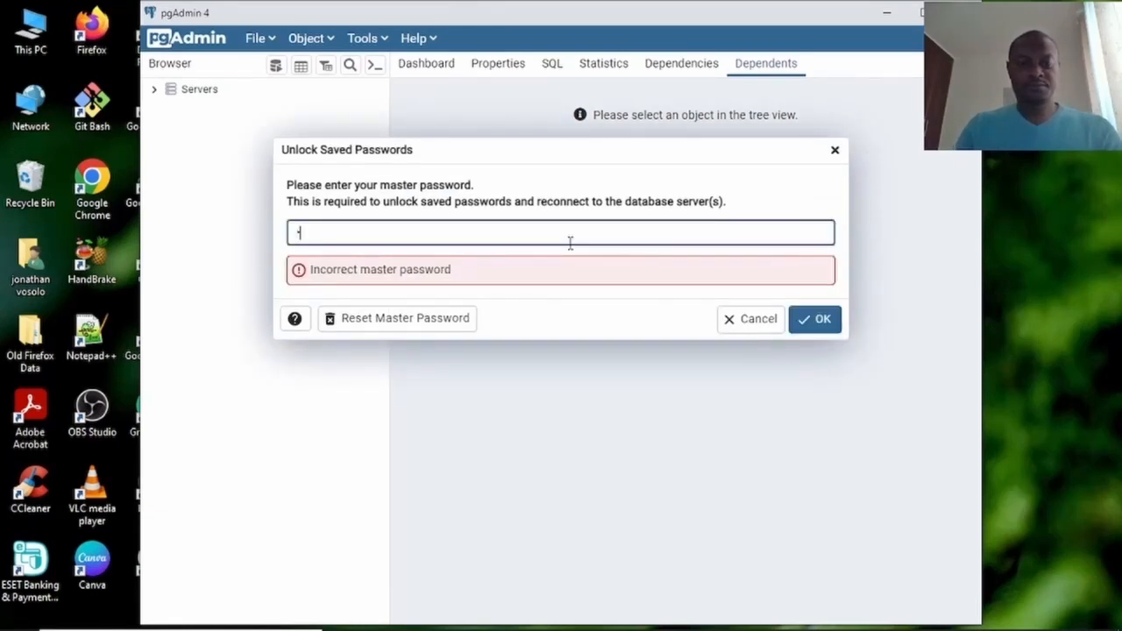
{"action": "type", "text": "•••••••"}
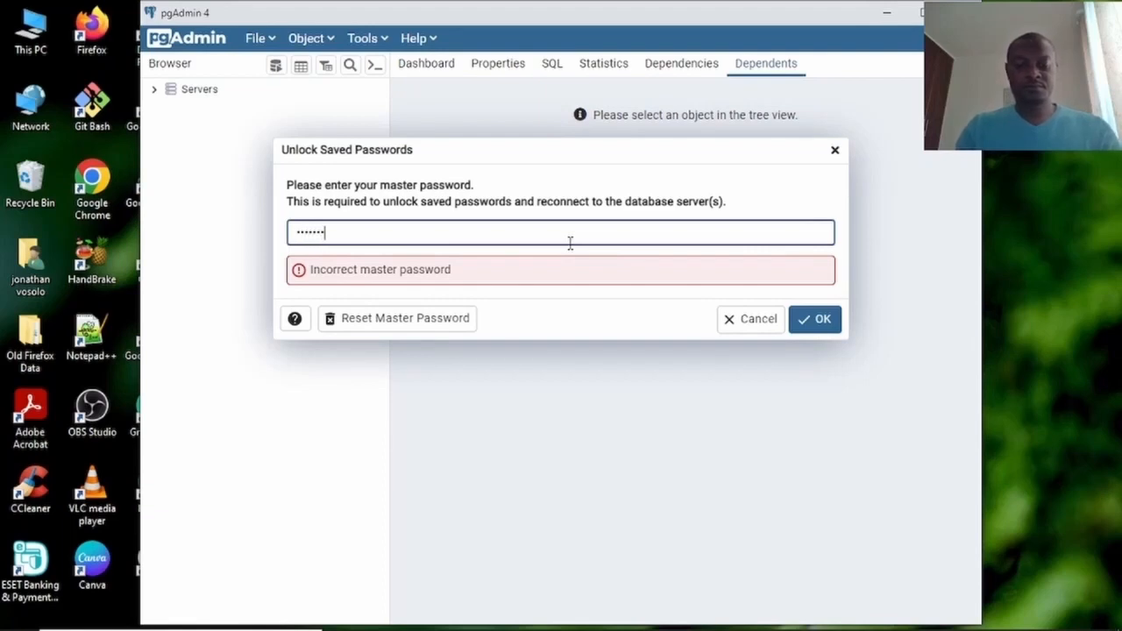
{"action": "type", "text": "•••"}
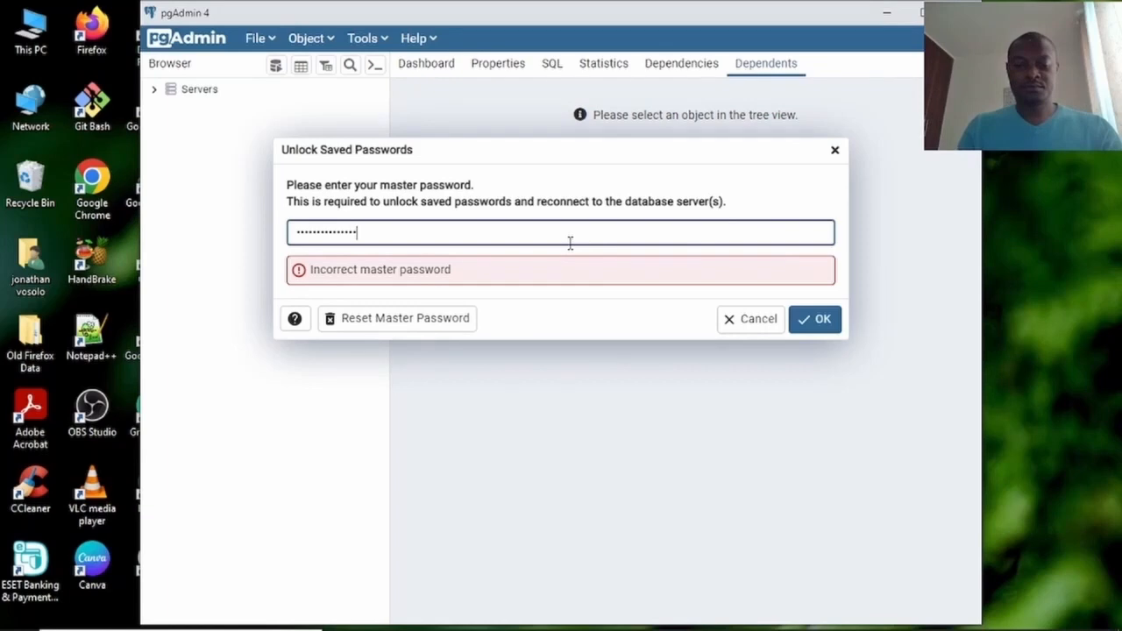
{"action": "key", "text": "Return"}
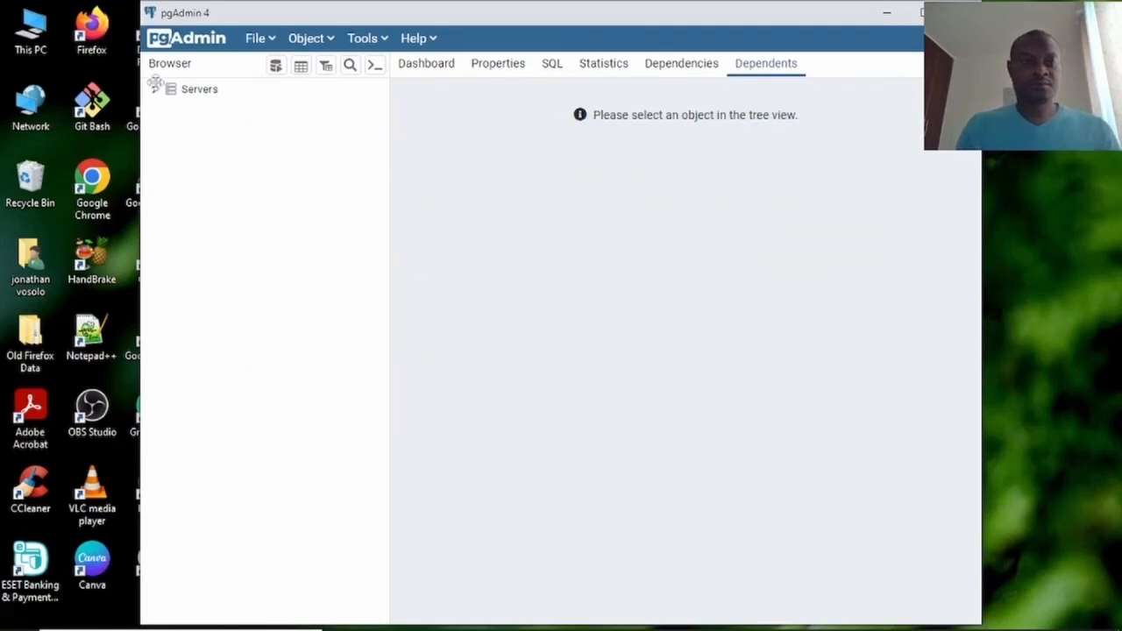
{"action": "left_click", "coordinate": [154, 89]}
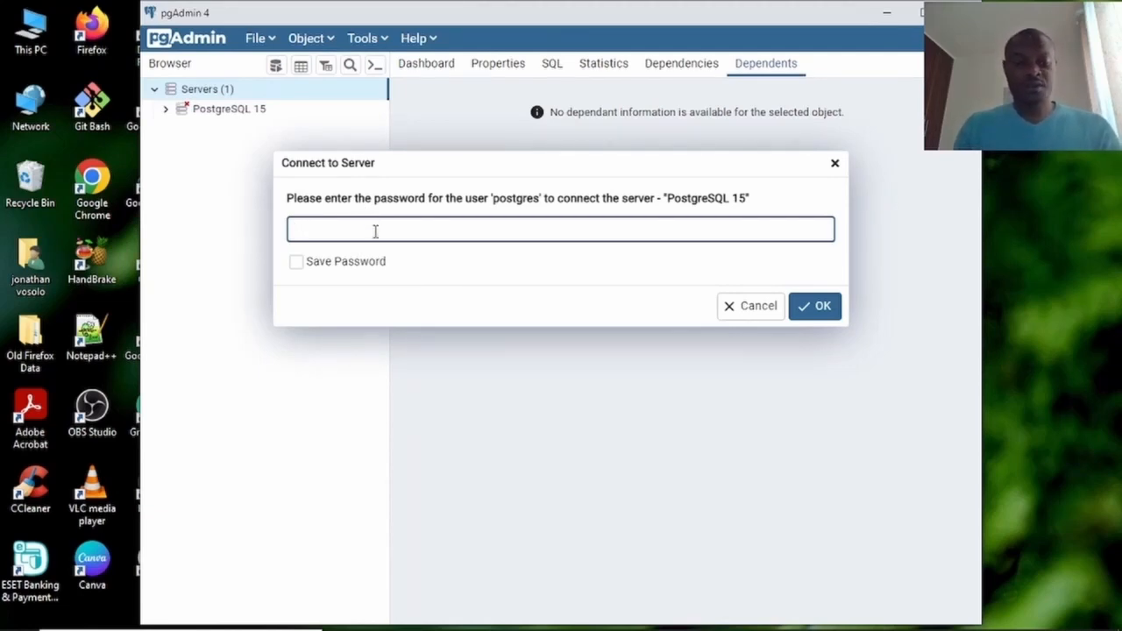
Connect to PostgreSQL 15 with the postgres user's password.
{"action": "type", "text": "••"}
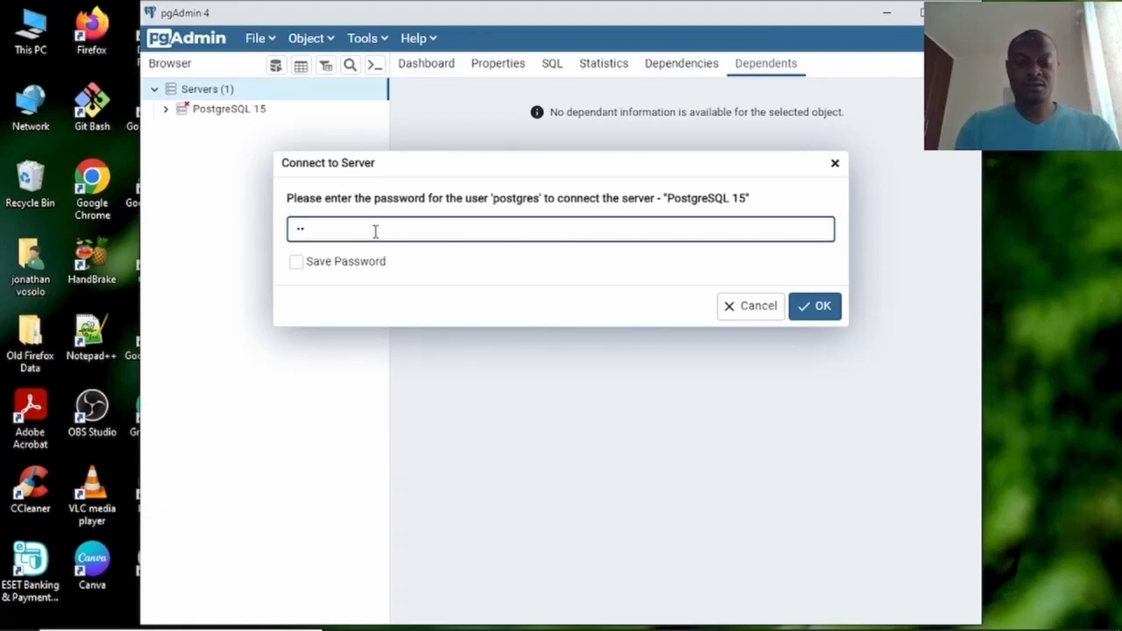
{"action": "type", "text": "••••••••"}
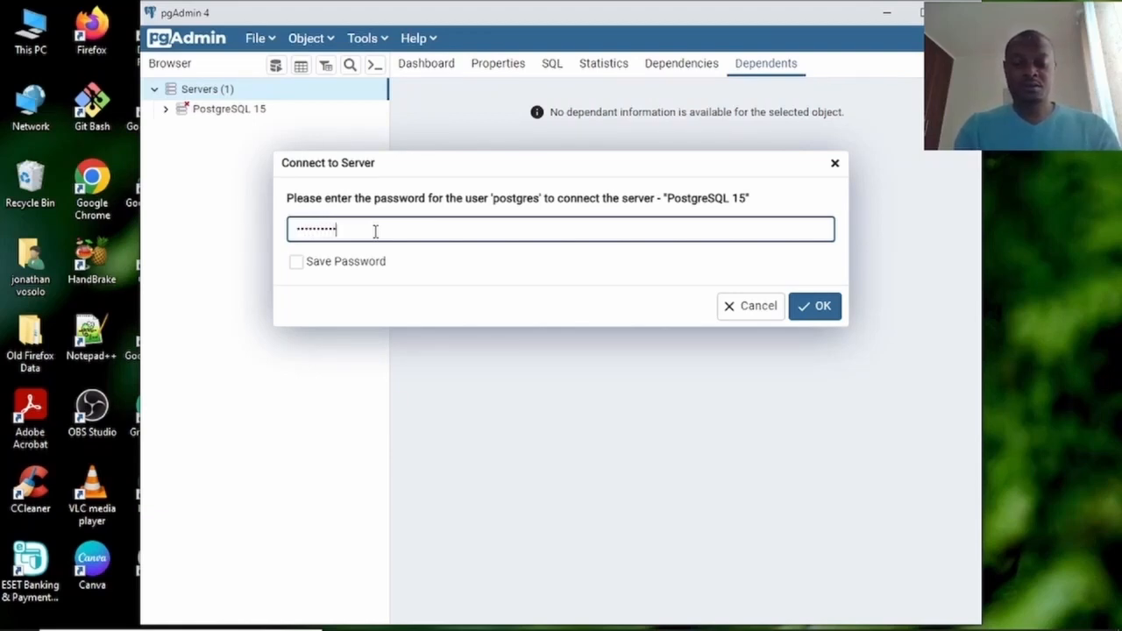
{"action": "type", "text": "••••"}
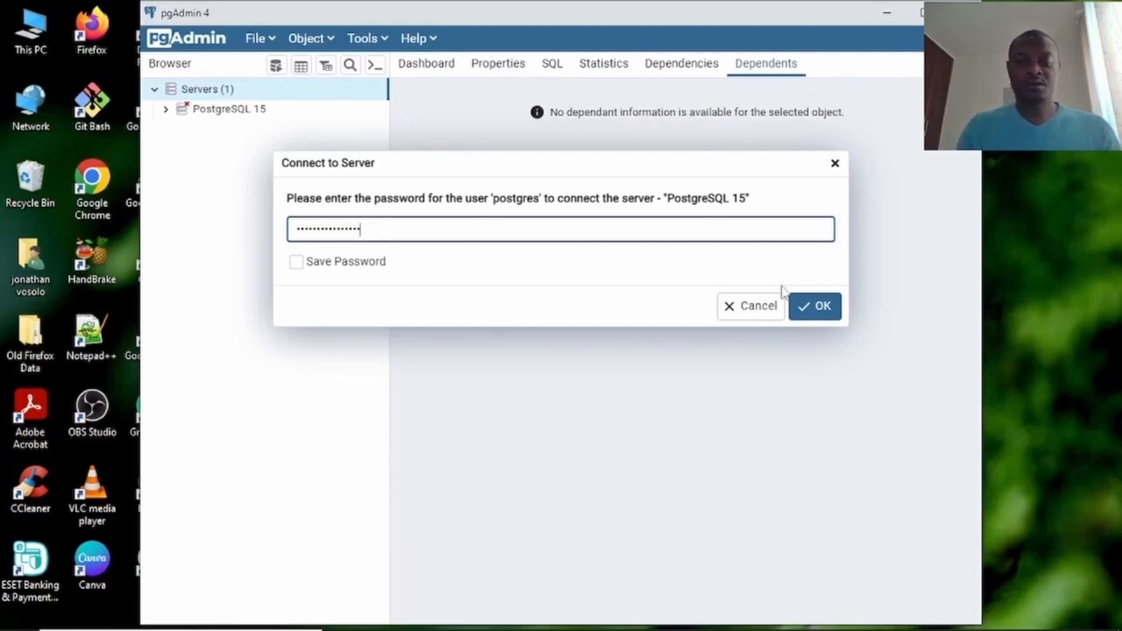
{"action": "left_click", "coordinate": [813, 307]}
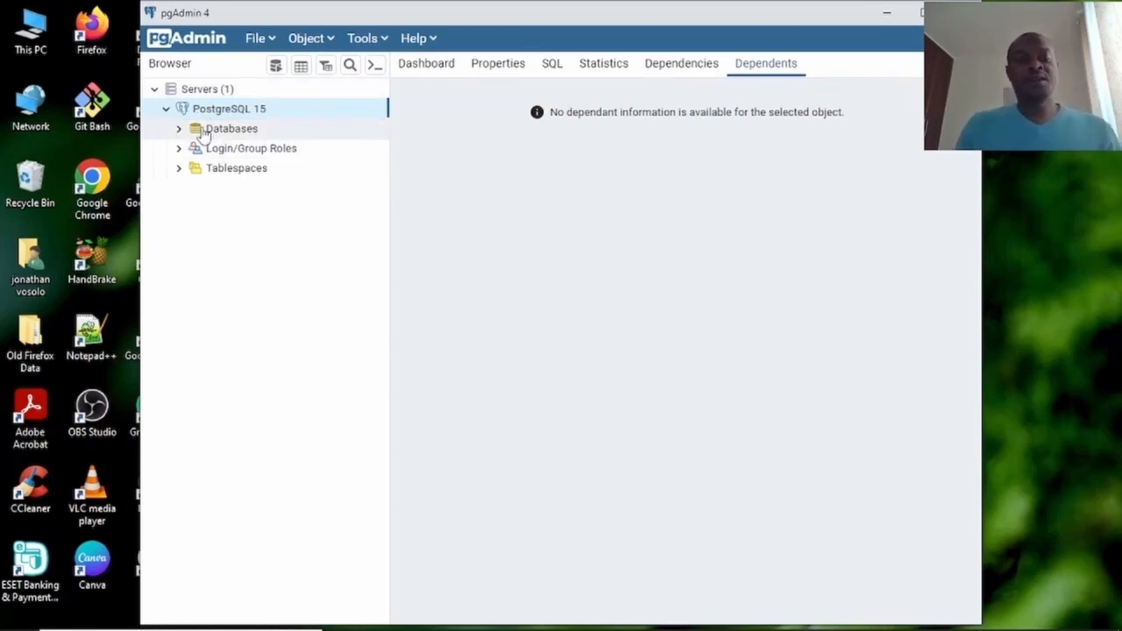
{"action": "left_click", "coordinate": [181, 129]}
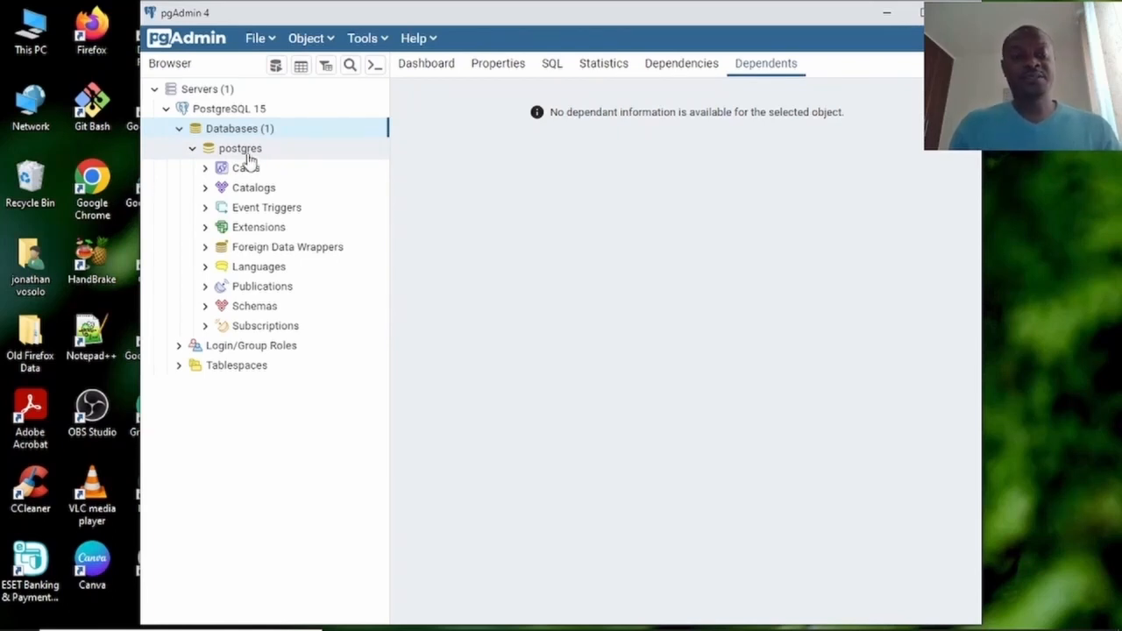
{"action": "left_click", "coordinate": [207, 309]}
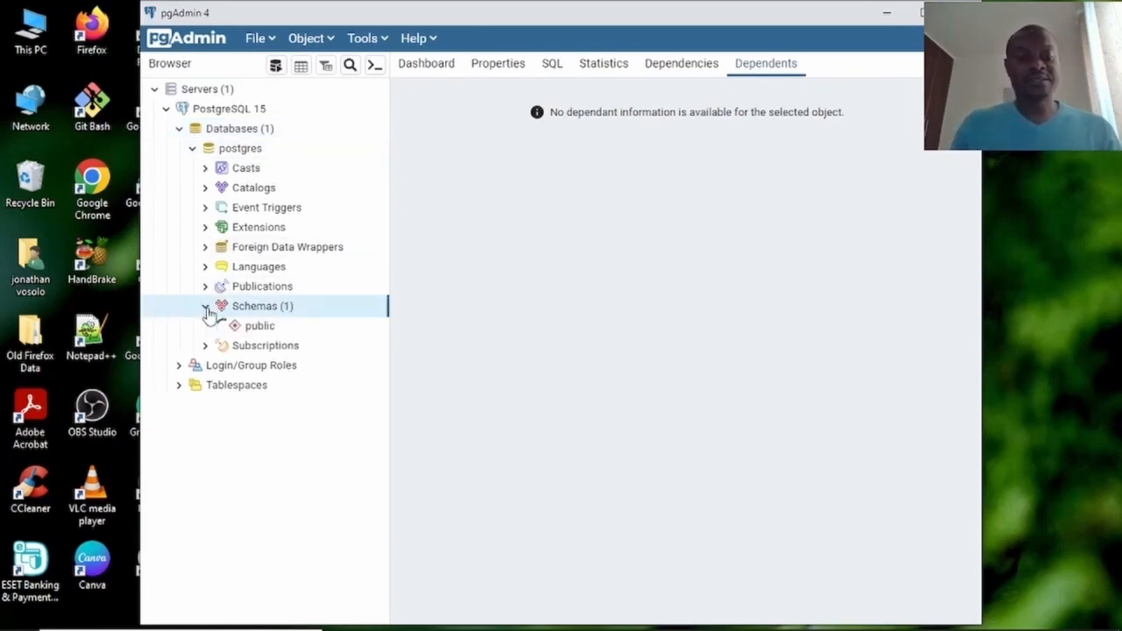
{"action": "left_click", "coordinate": [207, 309]}
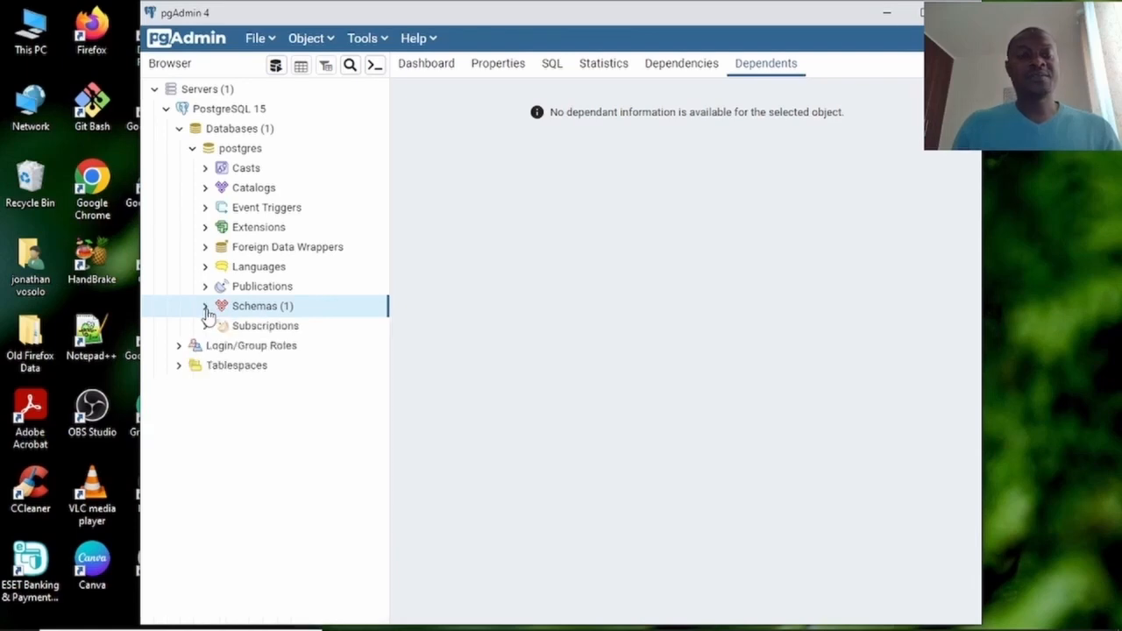
{"action": "left_click", "coordinate": [205, 308]}
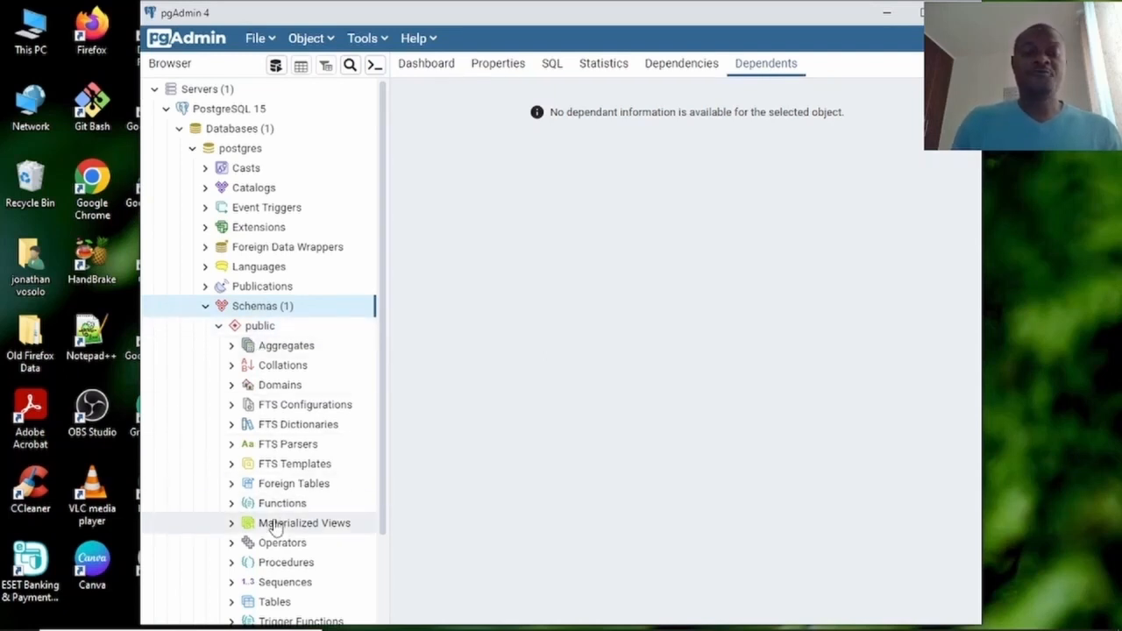
{"action": "left_click", "coordinate": [274, 603]}
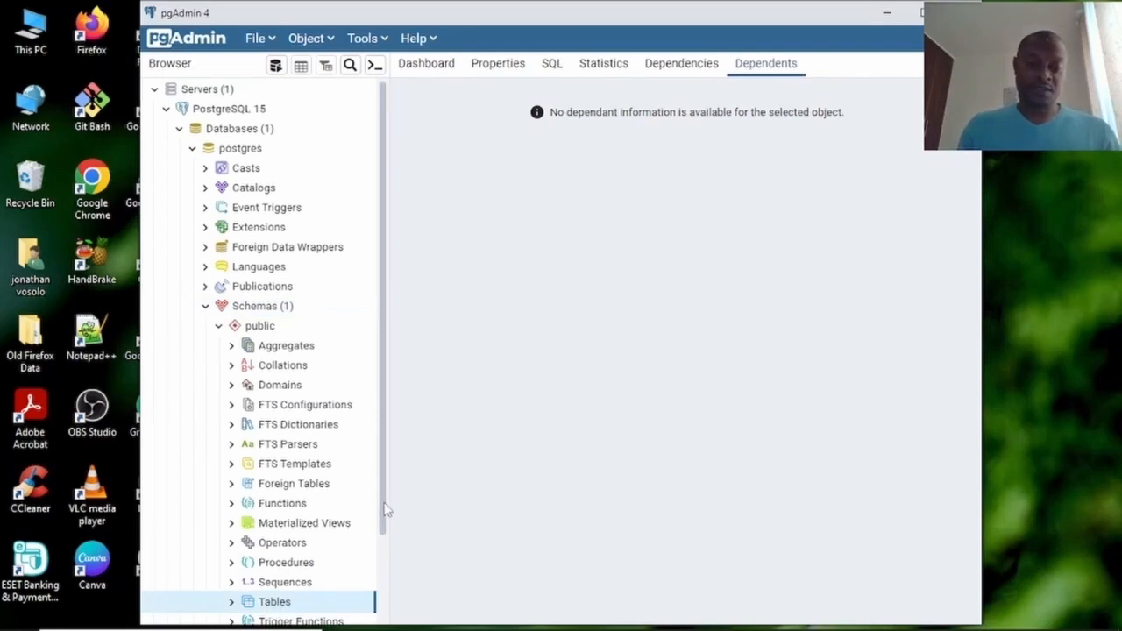
{"action": "scroll", "coordinate": [387, 521], "scroll_direction": "down", "scroll_amount": 1}
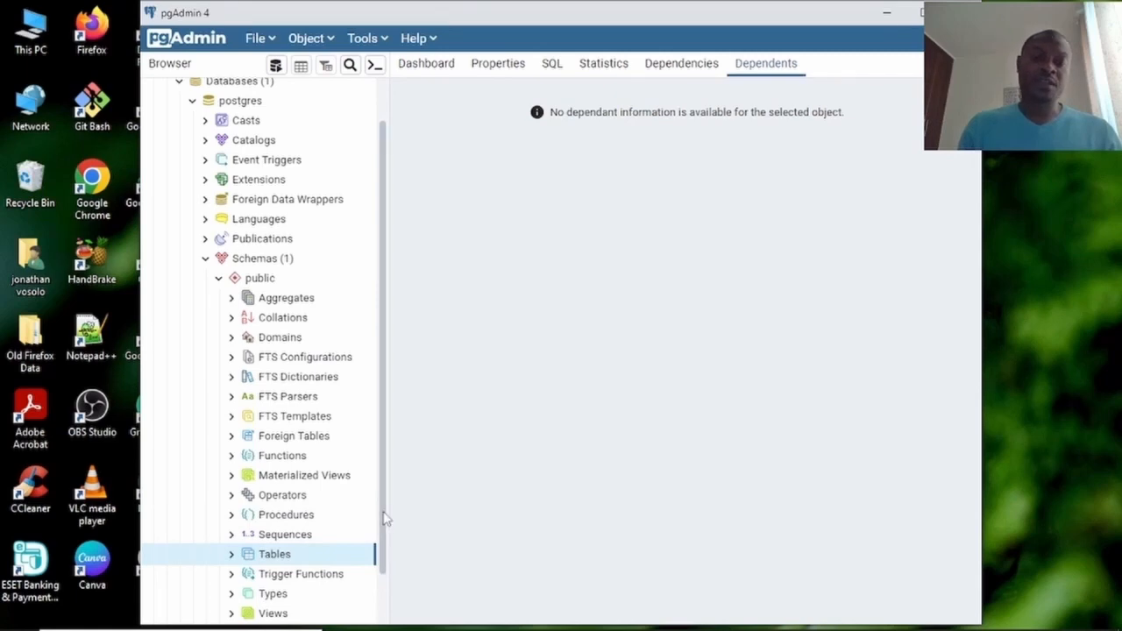
{"action": "scroll", "coordinate": [387, 521], "scroll_direction": "up", "scroll_amount": 1}
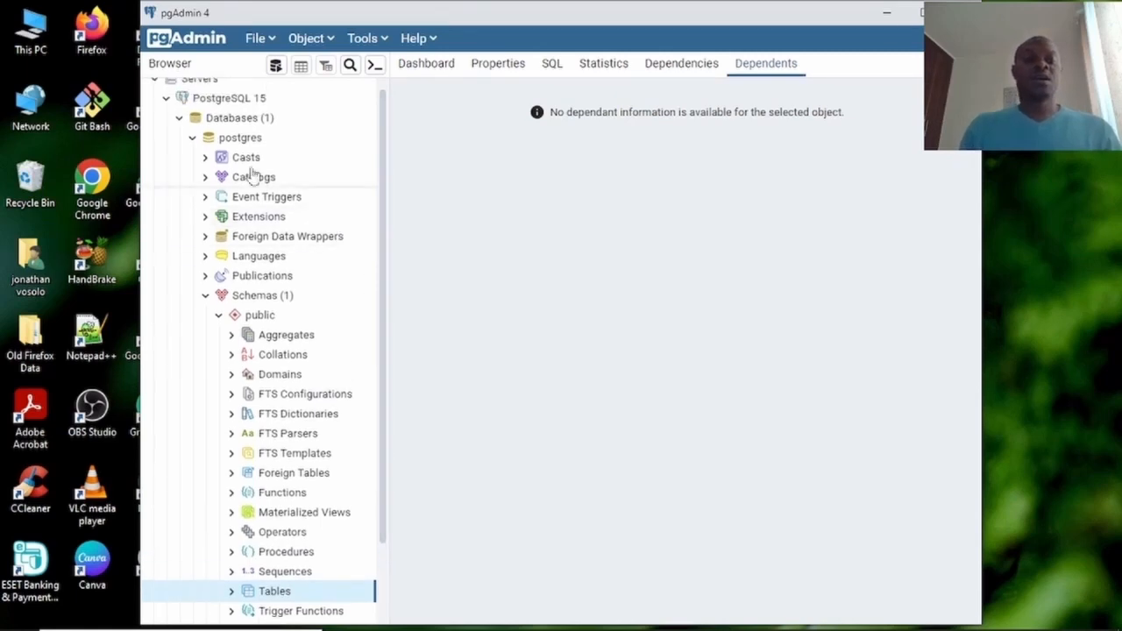
{"action": "left_click", "coordinate": [192, 137]}
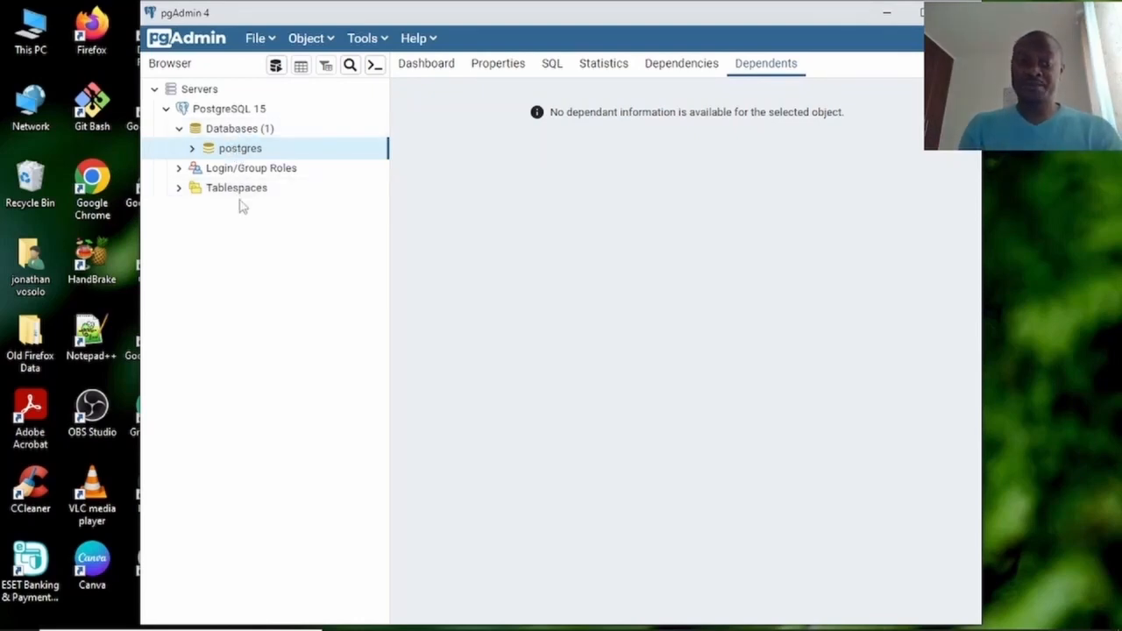
{"action": "double_click", "coordinate": [242, 150]}
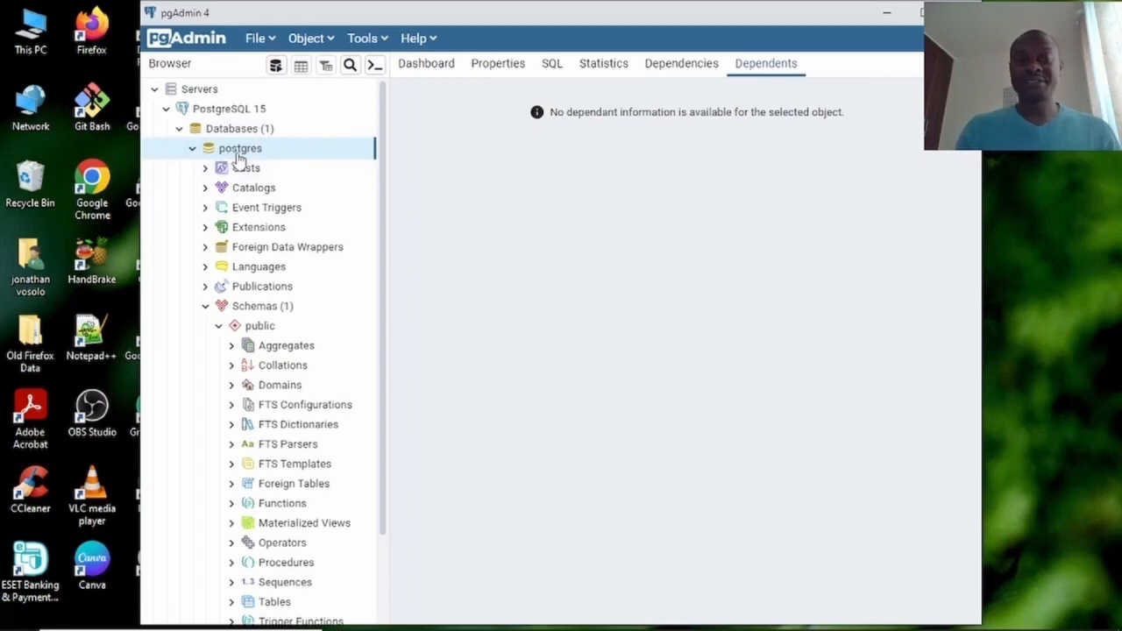
Collapse the postgres database node under Databases (1).
{"action": "left_click", "coordinate": [244, 131]}
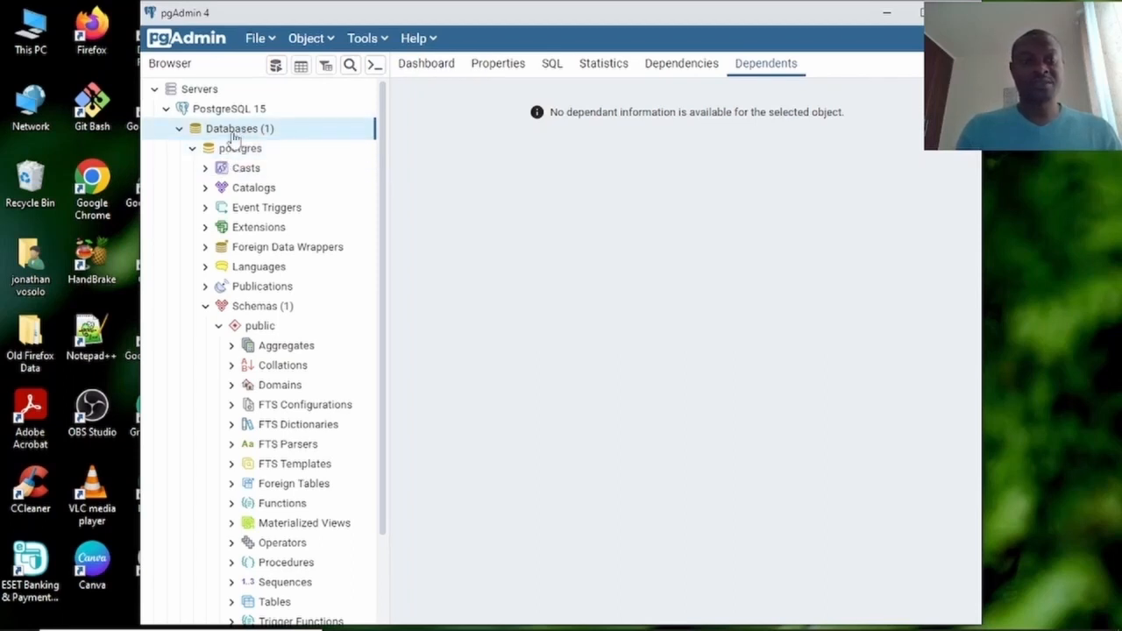
{"action": "left_click", "coordinate": [193, 149]}
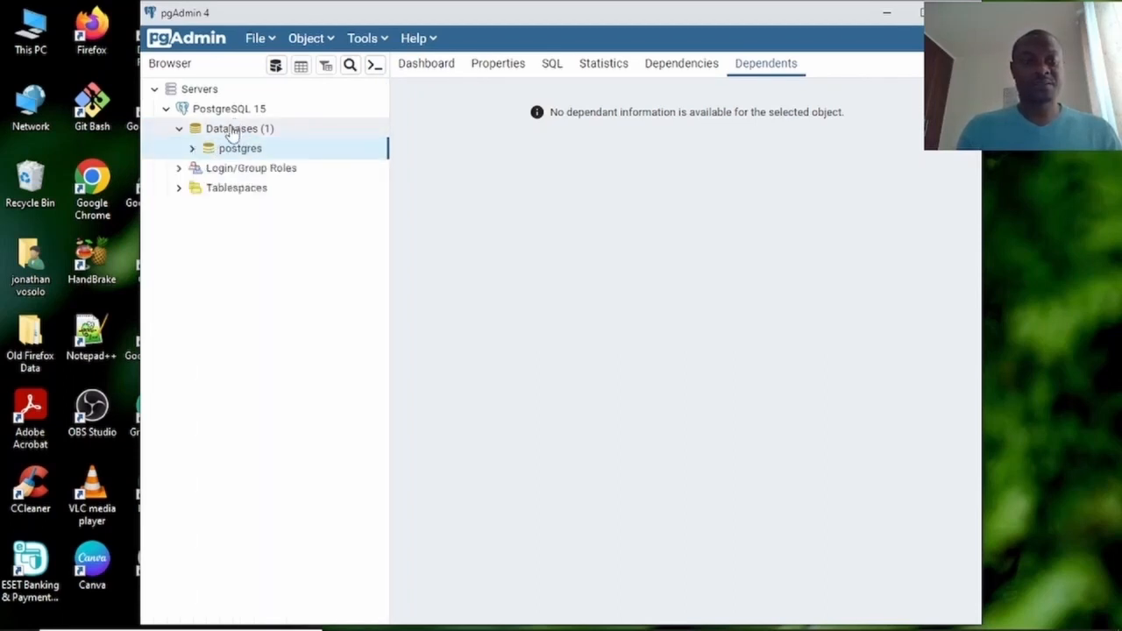
{"action": "left_click", "coordinate": [233, 131]}
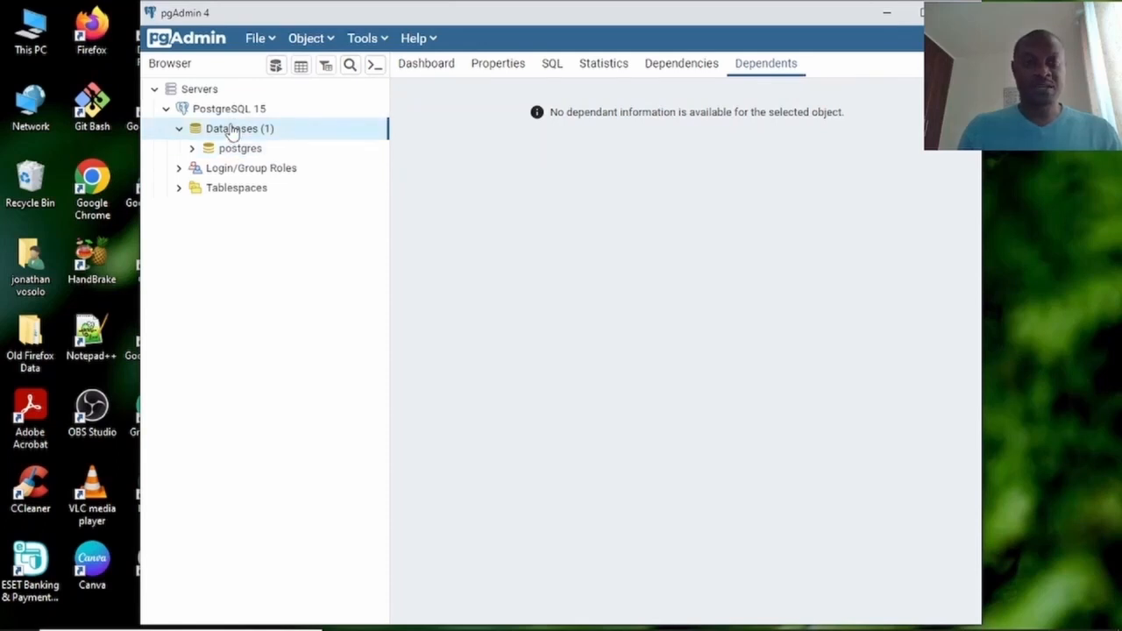
Start a new database named employeeDB with the comment 'Employees Database'.
{"action": "right_click", "coordinate": [233, 131]}
{"action": "mouse_move", "coordinate": [268, 146]}
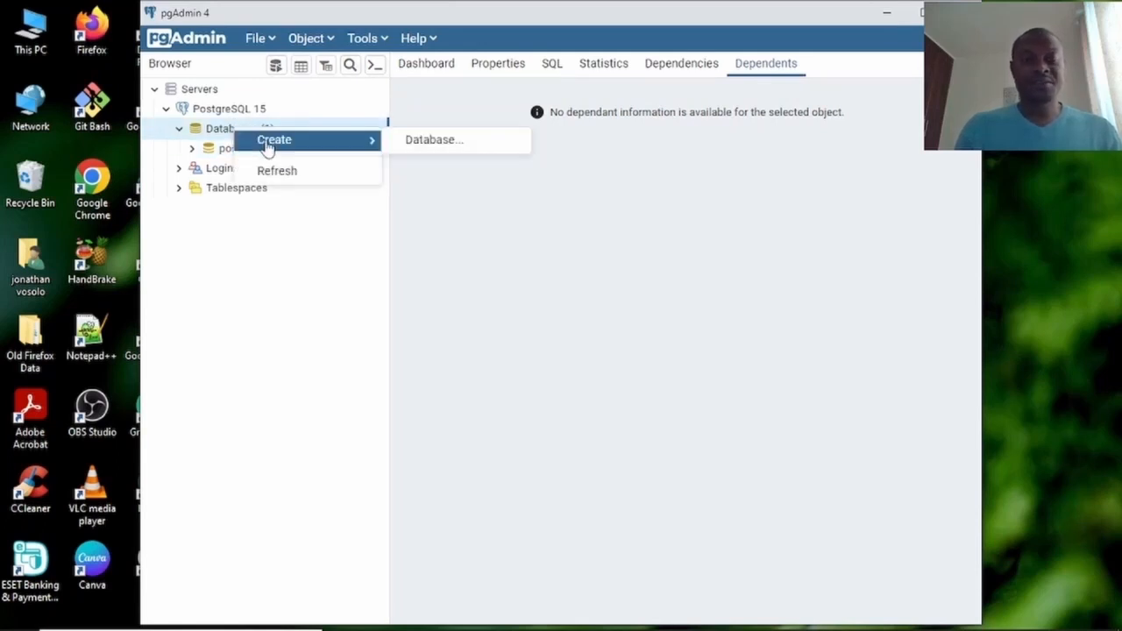
{"action": "left_click", "coordinate": [426, 146]}
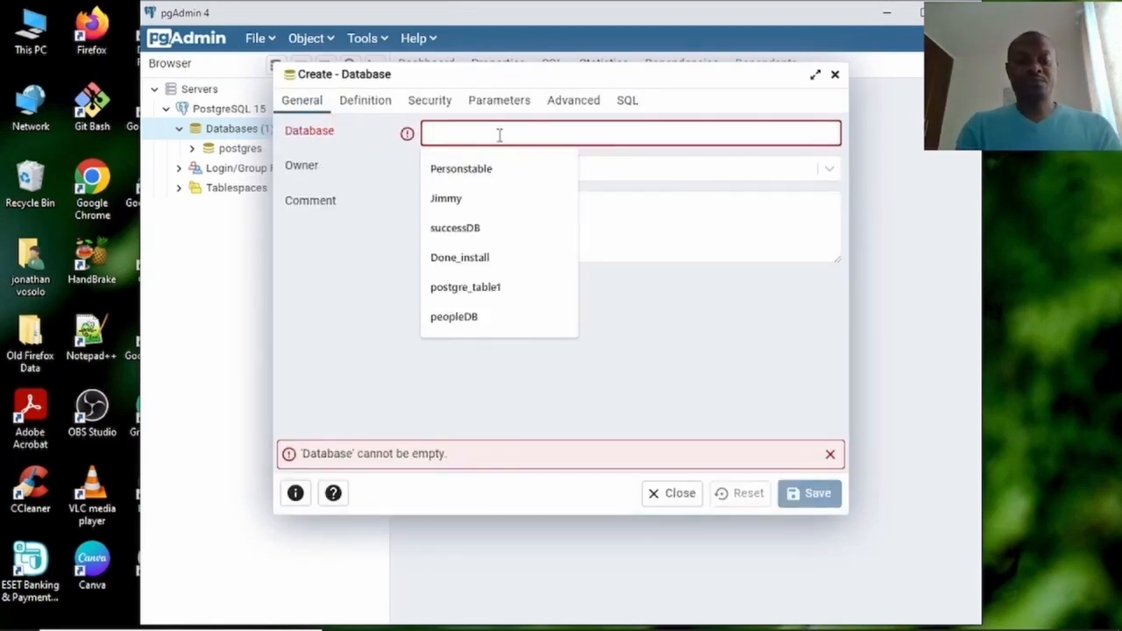
{"action": "type", "text": "em"}
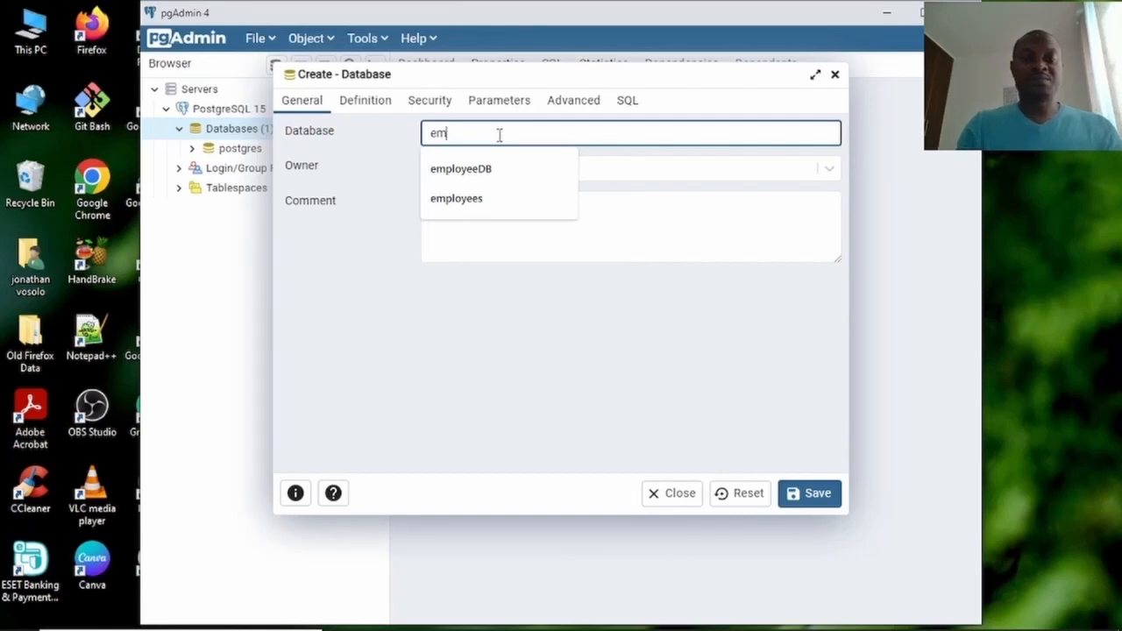
{"action": "left_click", "coordinate": [479, 169]}
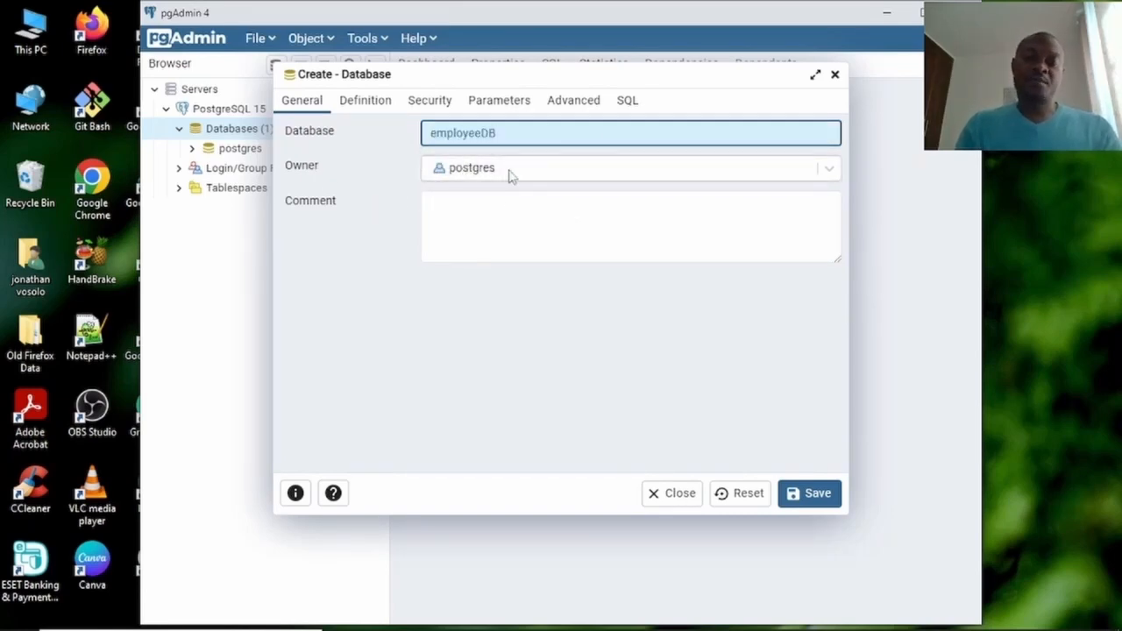
{"action": "left_click", "coordinate": [496, 207]}
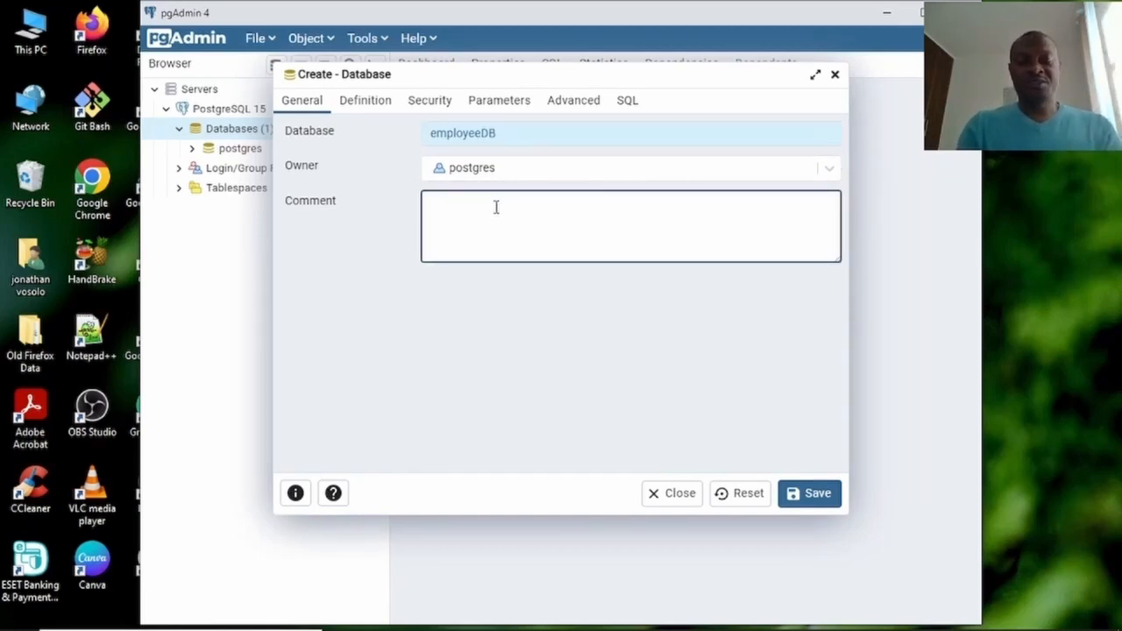
{"action": "type", "text": "Employee"}
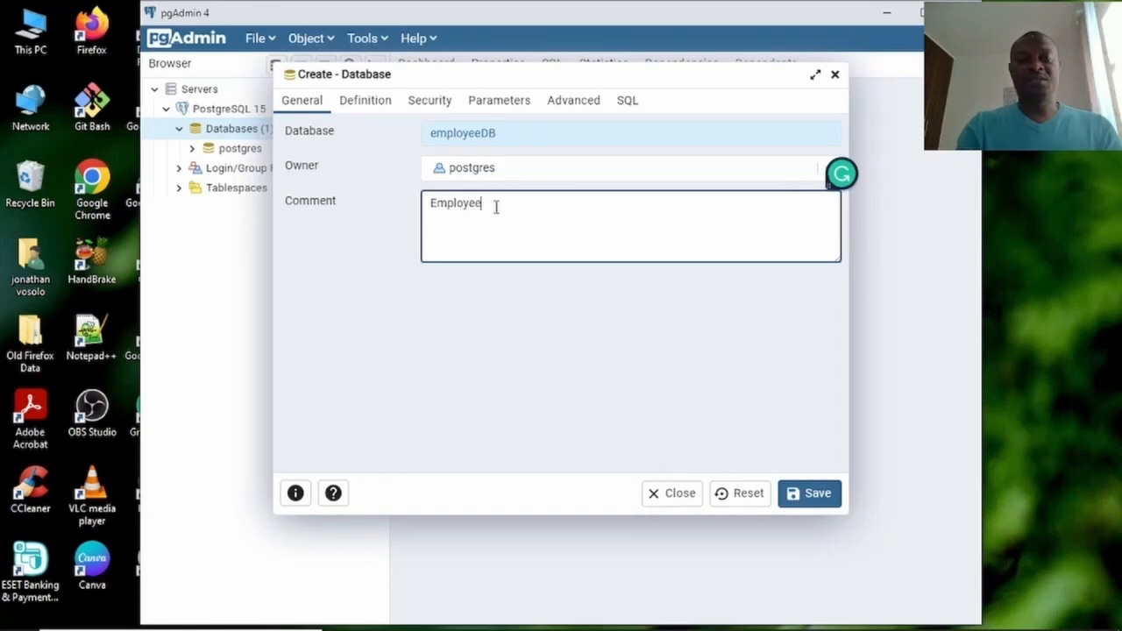
{"action": "type", "text": "s Databab"}
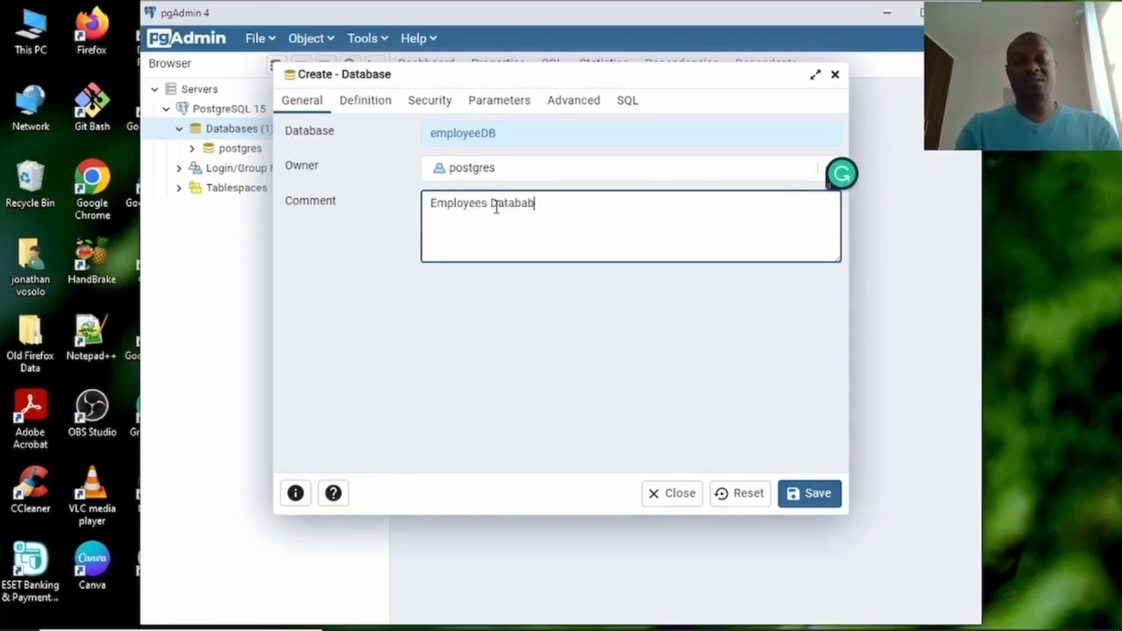
{"action": "key", "text": "BackSpace"}
{"action": "type", "text": "se"}
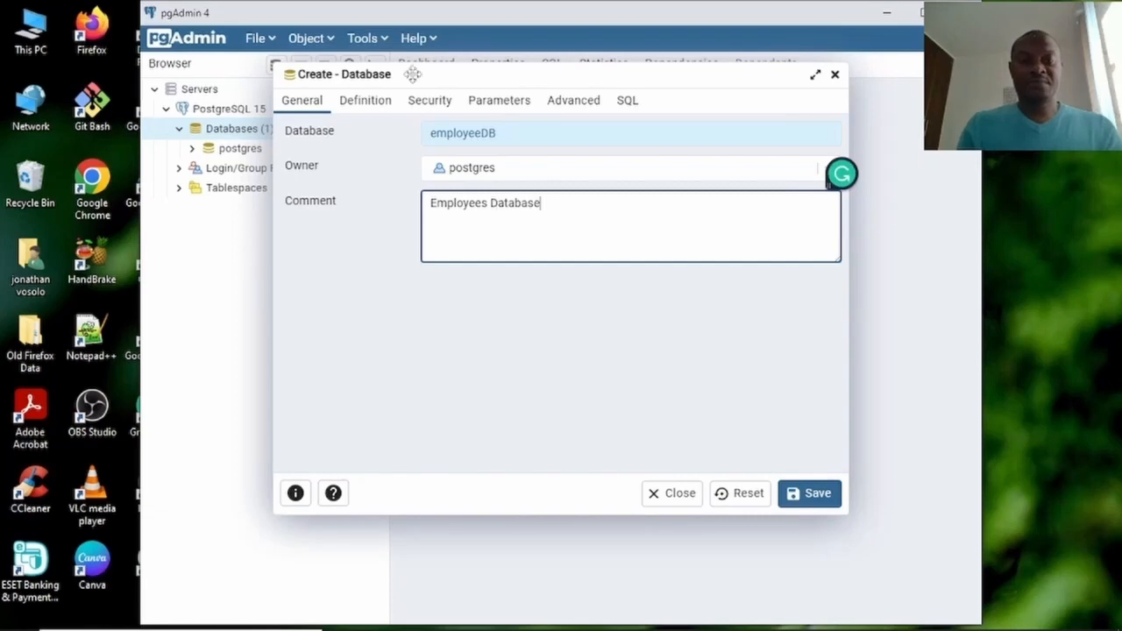
Review the Definition, Security, Parameters, Advanced and SQL tabs, then save employeeDB.
{"action": "left_click", "coordinate": [366, 101]}
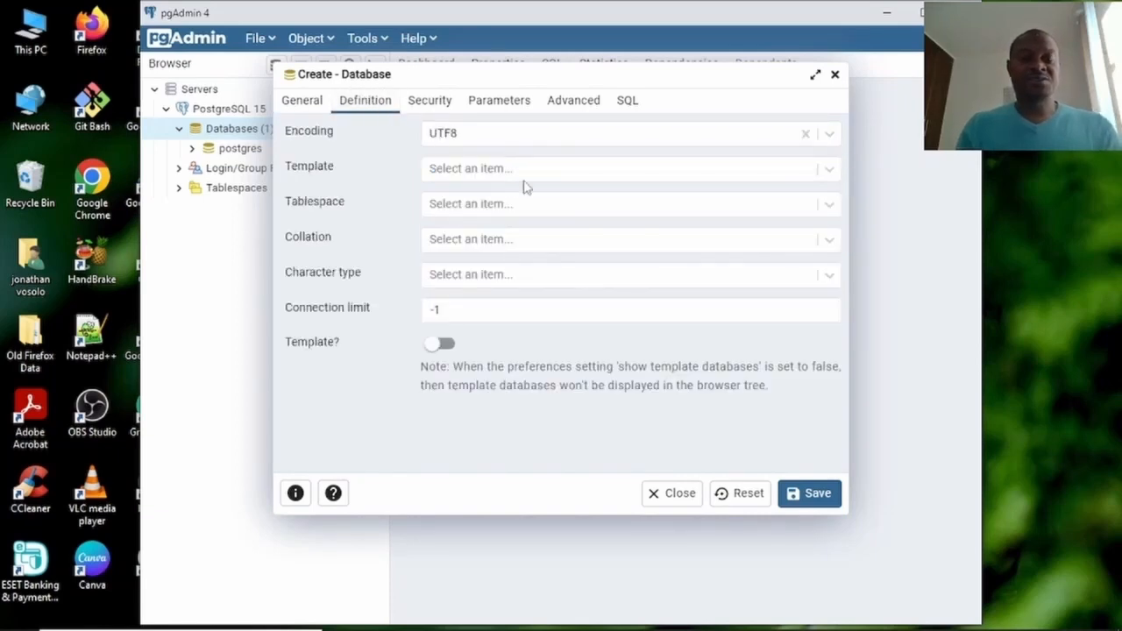
{"action": "left_click", "coordinate": [428, 112]}
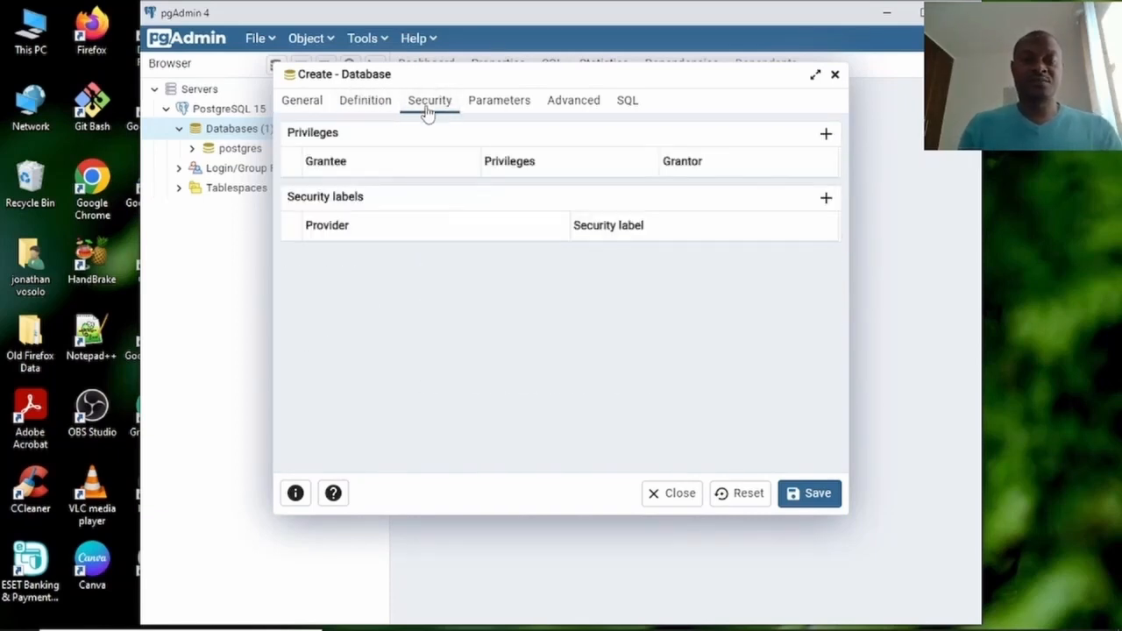
{"action": "left_click", "coordinate": [496, 106]}
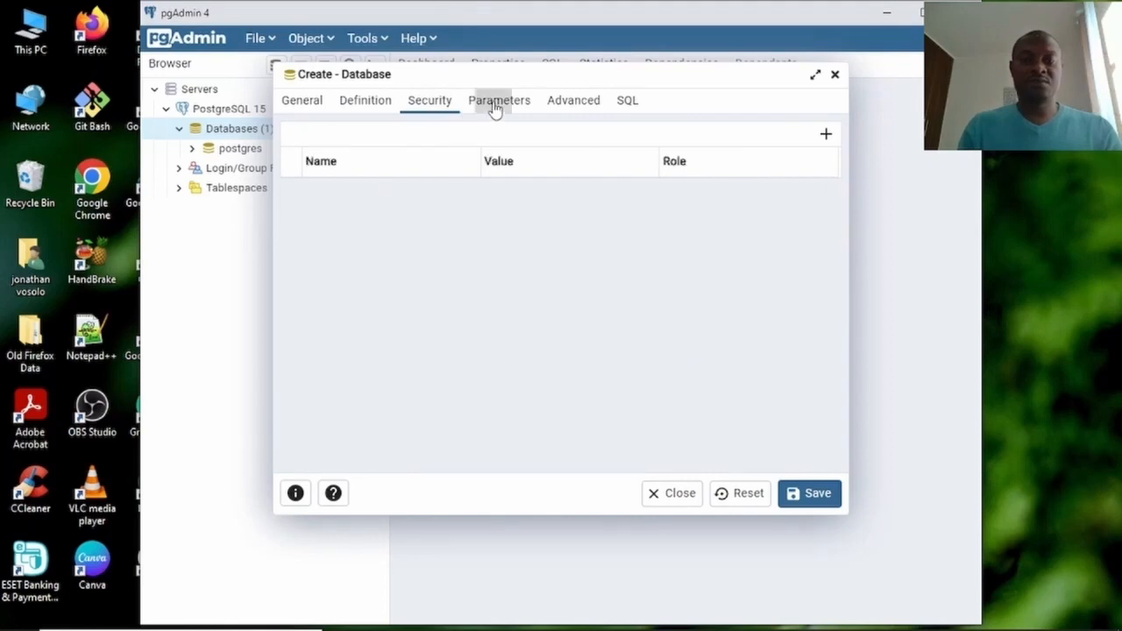
{"action": "left_click", "coordinate": [568, 109]}
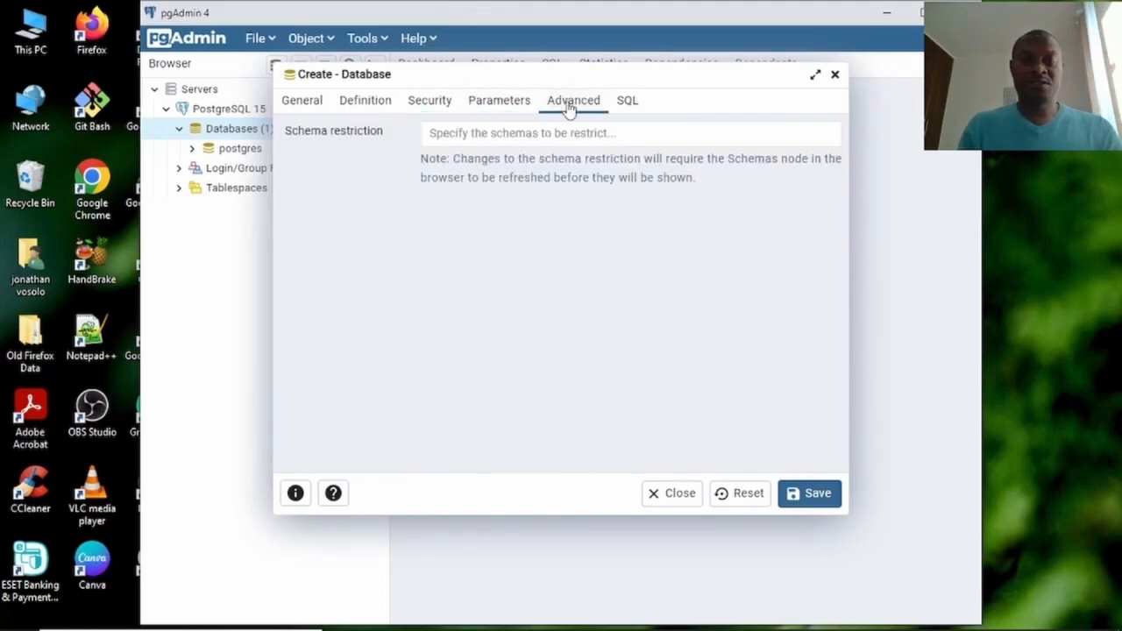
{"action": "left_click", "coordinate": [630, 104]}
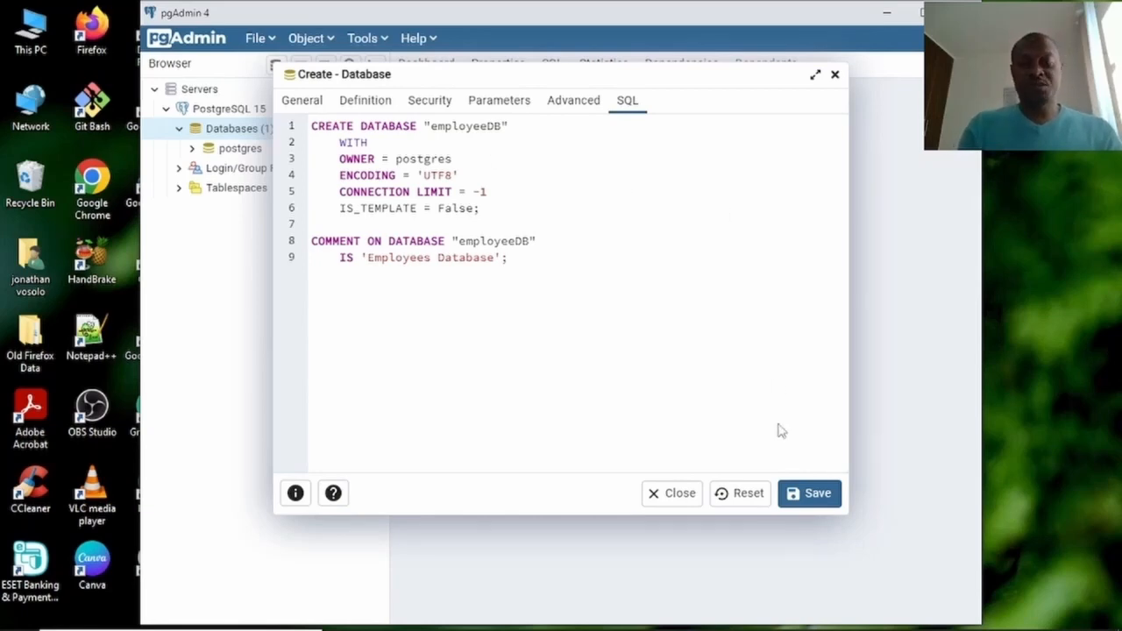
{"action": "left_click", "coordinate": [809, 496]}
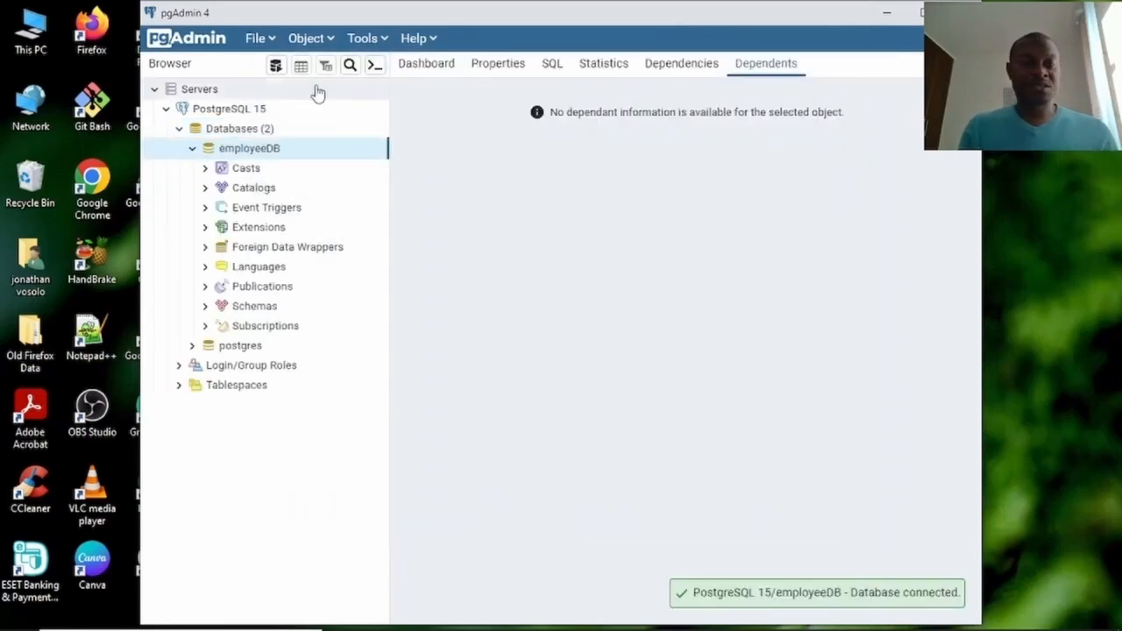
Expand employeeDB, its Schemas, and the public schema's Tables group.
{"action": "left_click", "coordinate": [192, 149]}
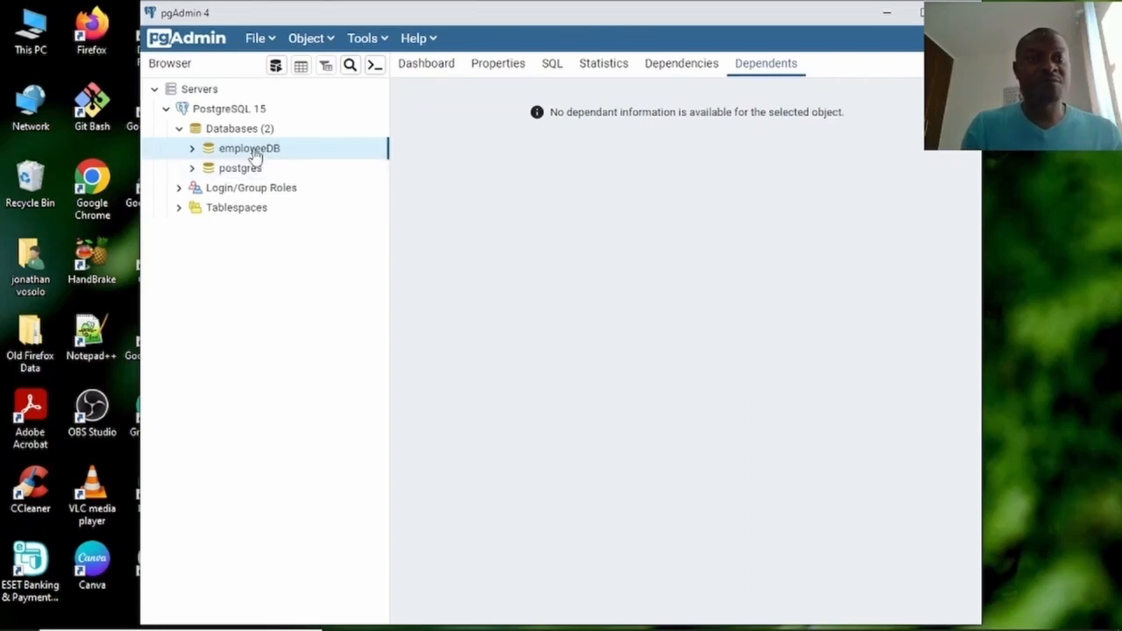
{"action": "left_click", "coordinate": [193, 149]}
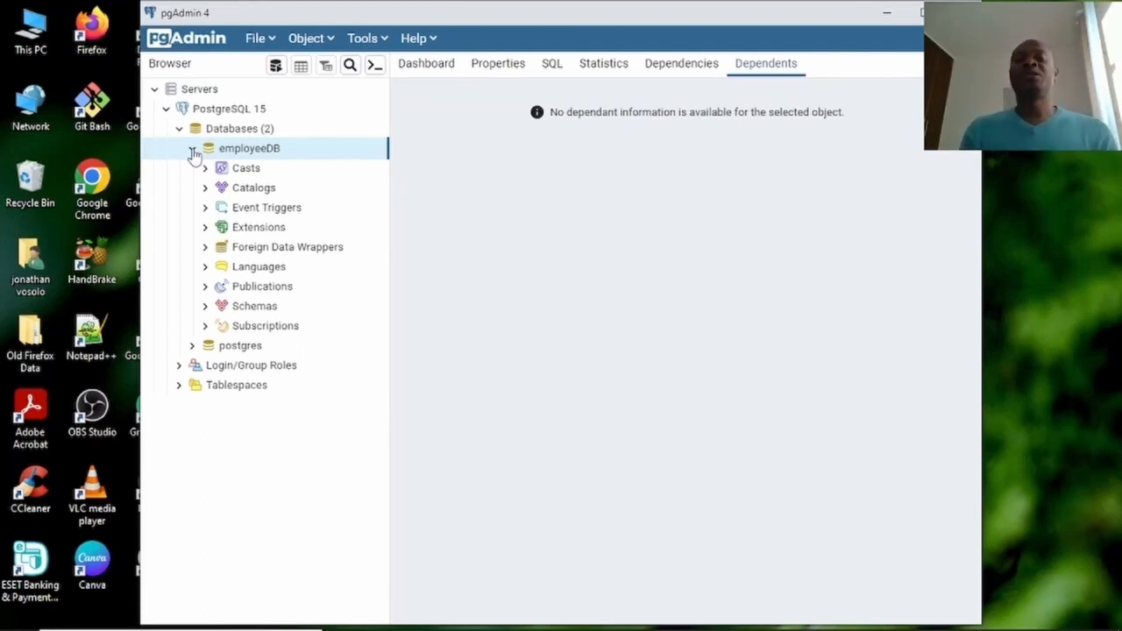
{"action": "left_click", "coordinate": [206, 308]}
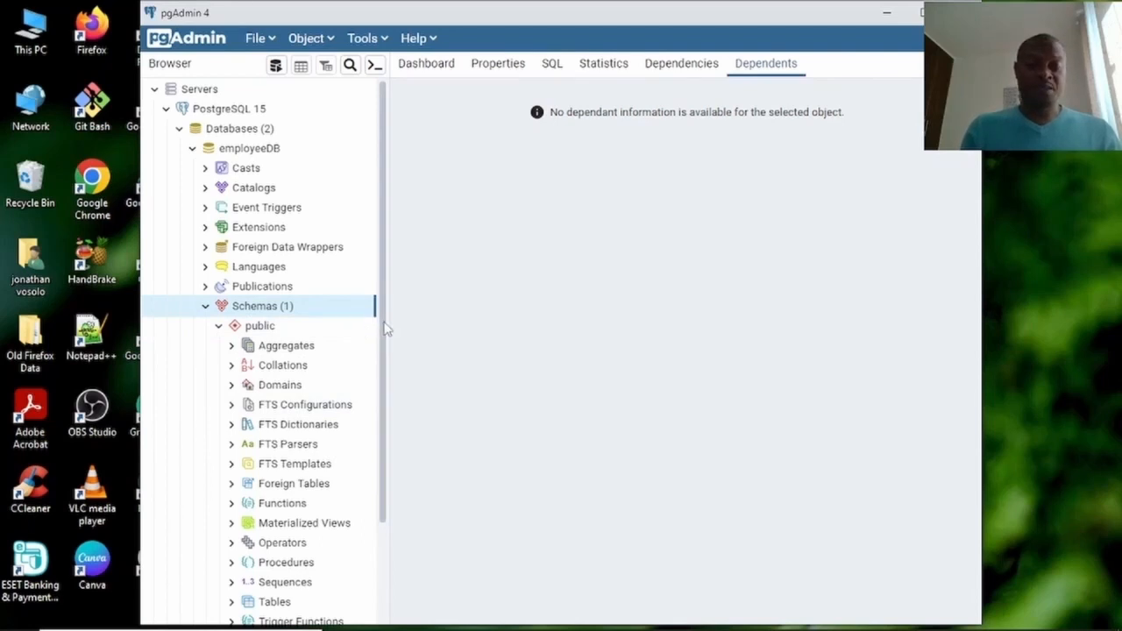
{"action": "left_click_drag", "start_coordinate": [386, 328], "coordinate": [385, 412]}
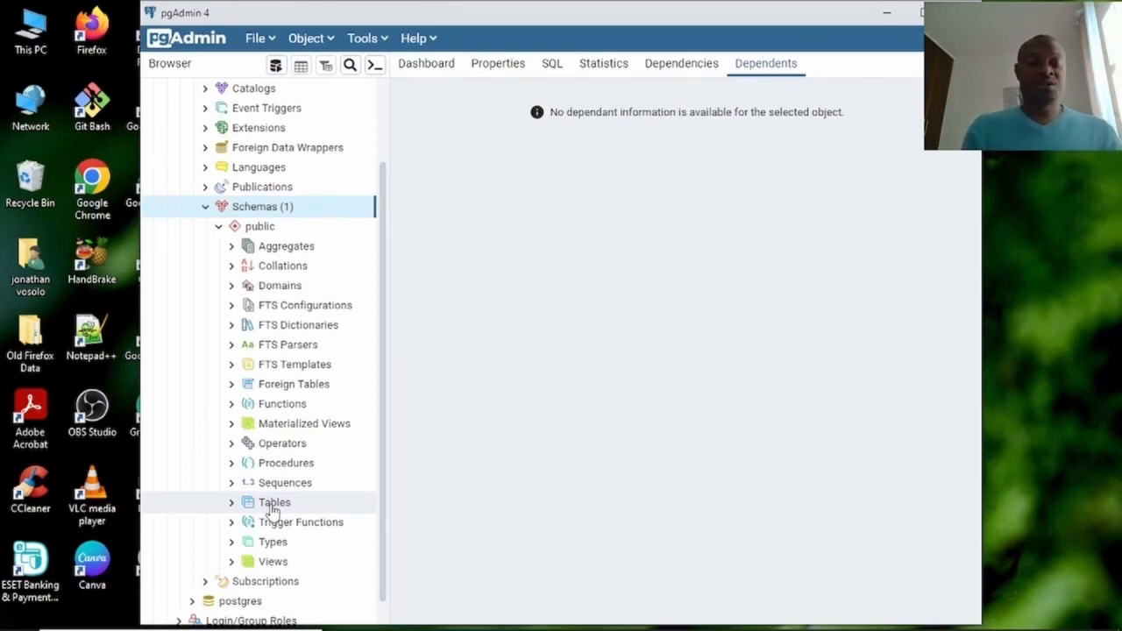
{"action": "left_click", "coordinate": [232, 506]}
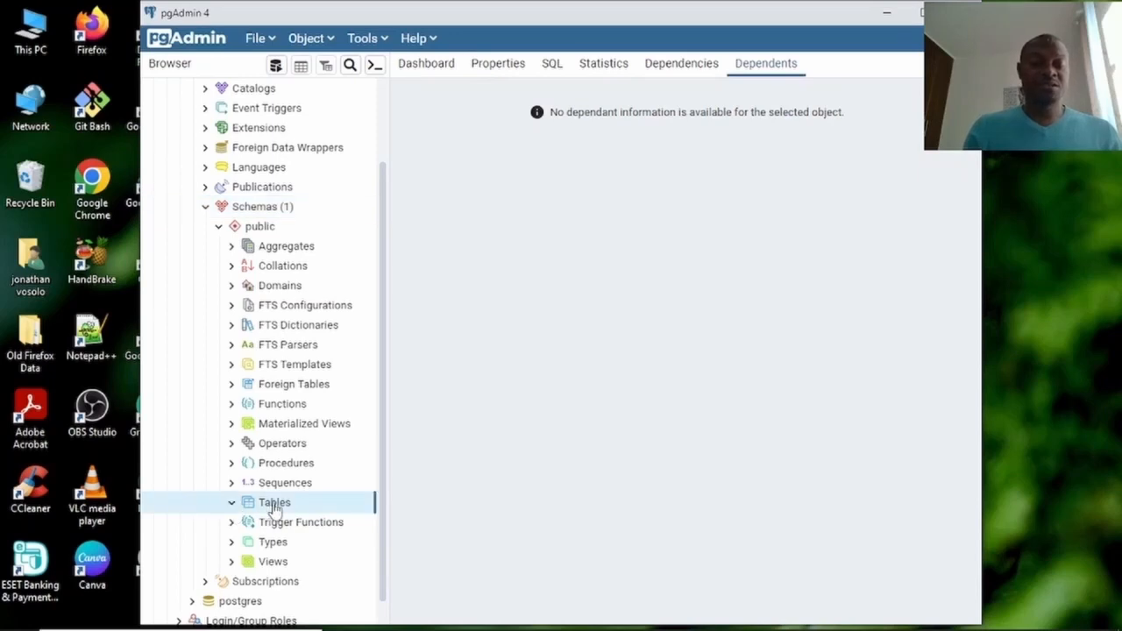
Create a new table named employees and bring up its empty Columns list.
{"action": "right_click", "coordinate": [274, 509]}
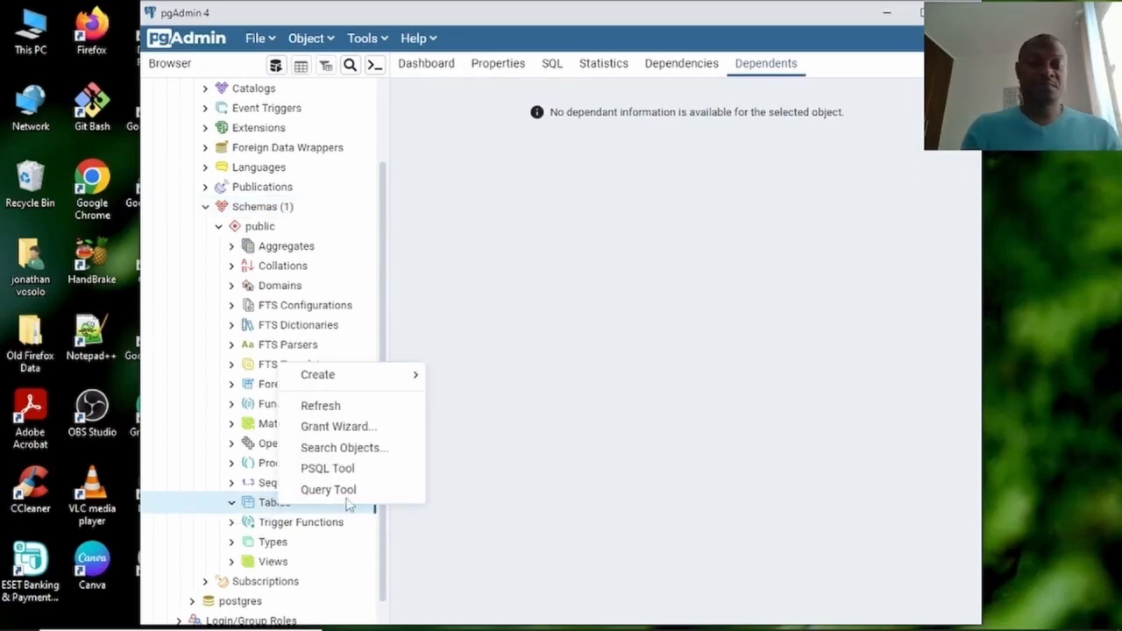
{"action": "mouse_move", "coordinate": [346, 392]}
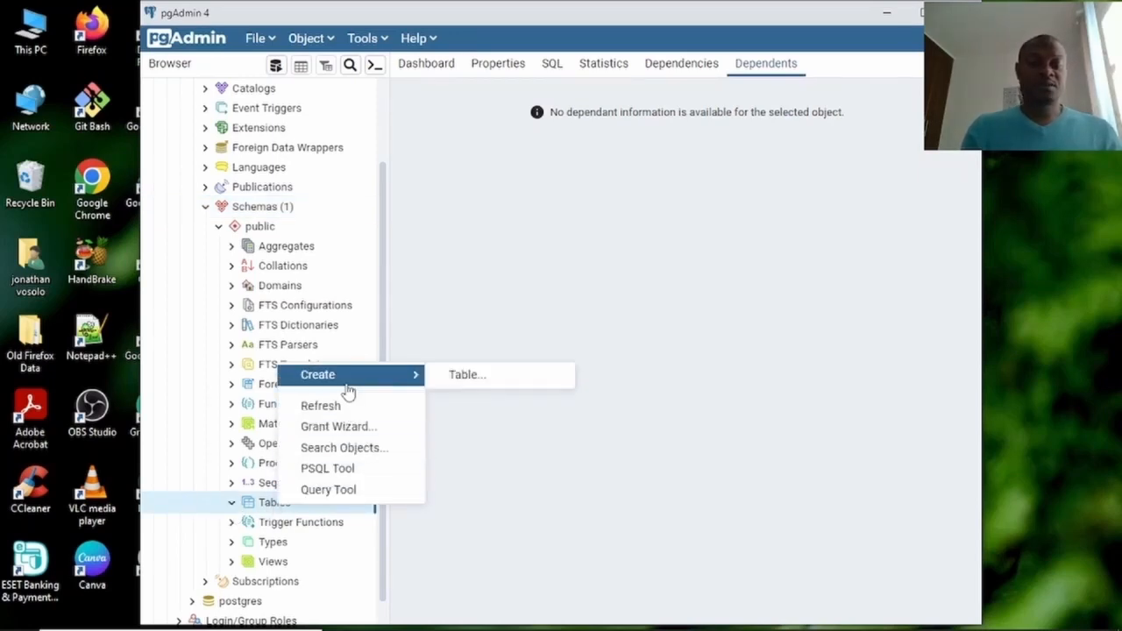
{"action": "left_click", "coordinate": [458, 377]}
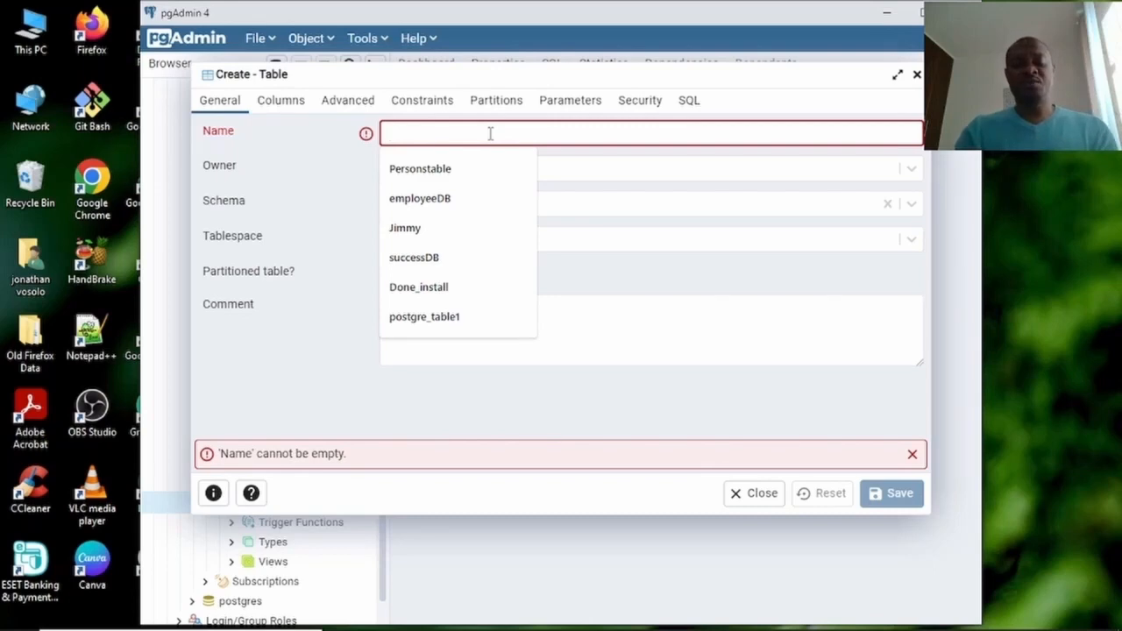
{"action": "type", "text": "e"}
{"action": "key", "text": "BackSpace"}
{"action": "type", "text": "em"}
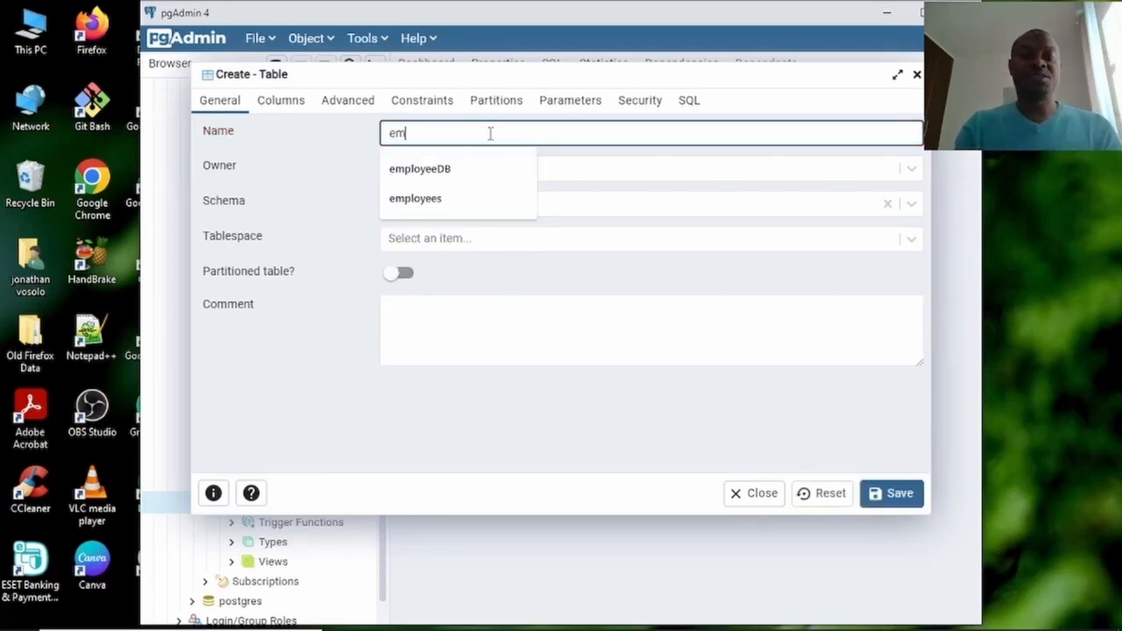
{"action": "type", "text": "ployees"}
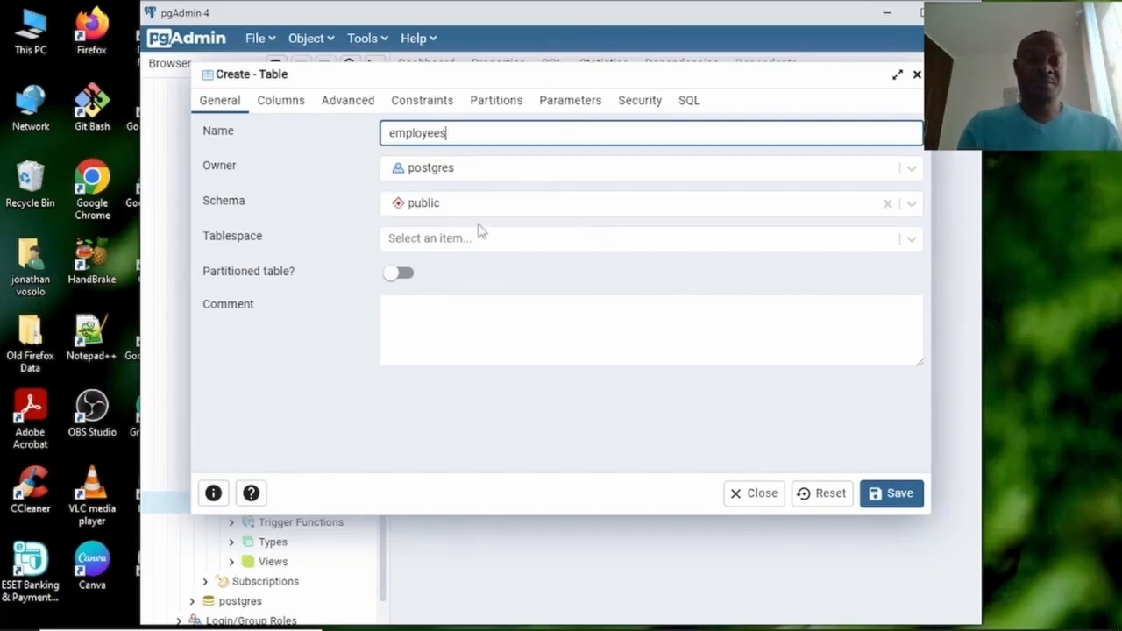
{"action": "left_click", "coordinate": [289, 106]}
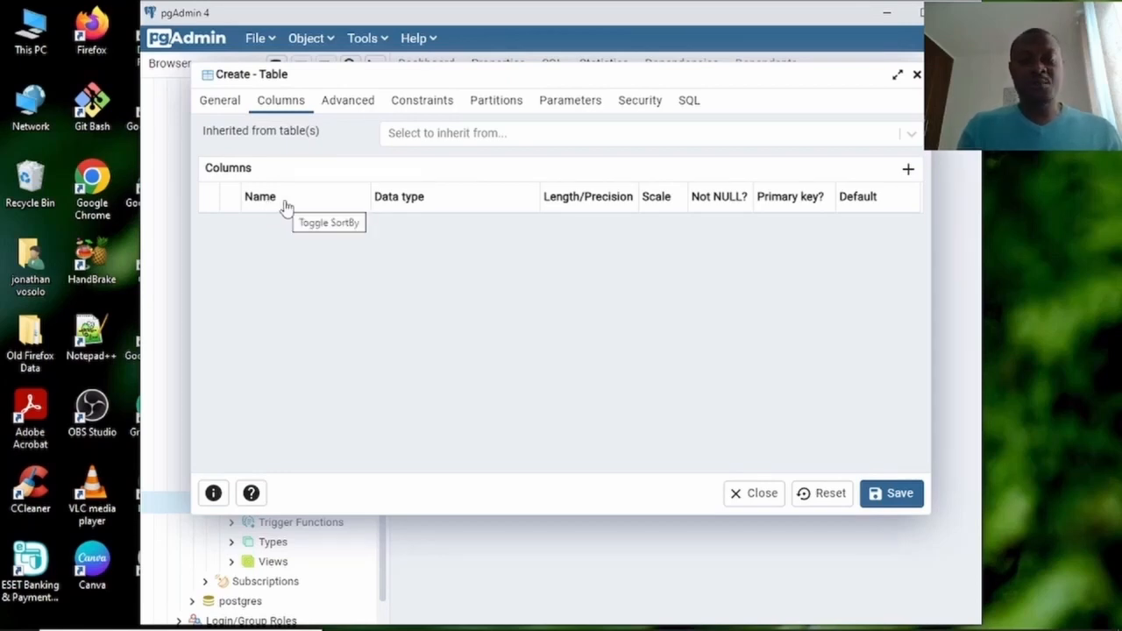
Add an id column of type integer, marked Not NULL and primary key.
{"action": "left_click", "coordinate": [909, 171]}
{"action": "left_click", "coordinate": [349, 228]}
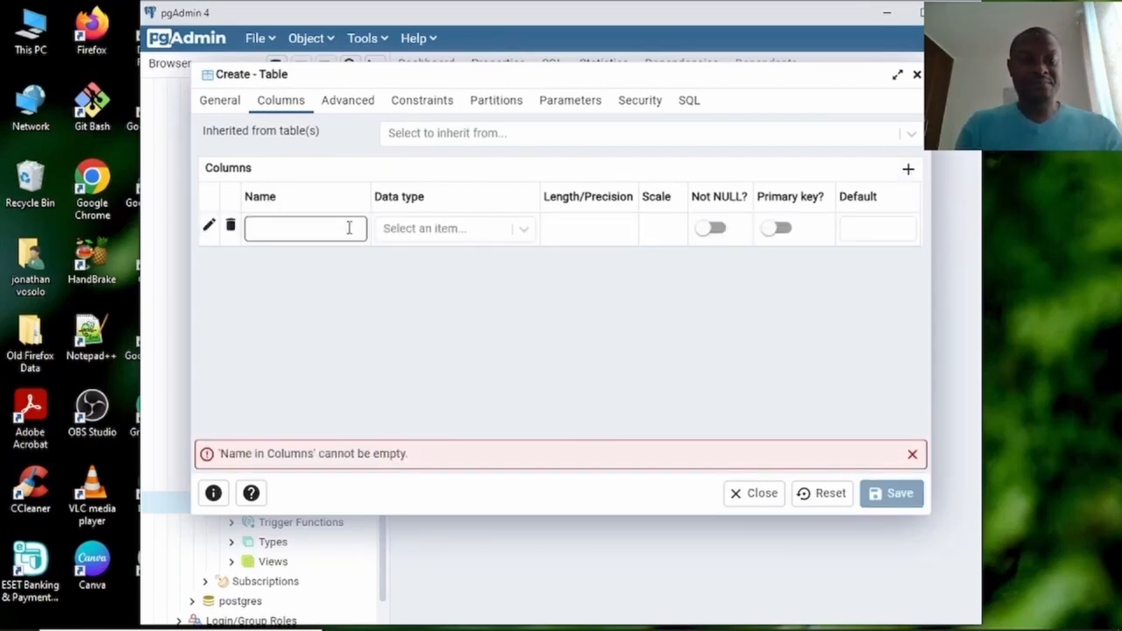
{"action": "left_click", "coordinate": [349, 228]}
{"action": "type", "text": "id"}
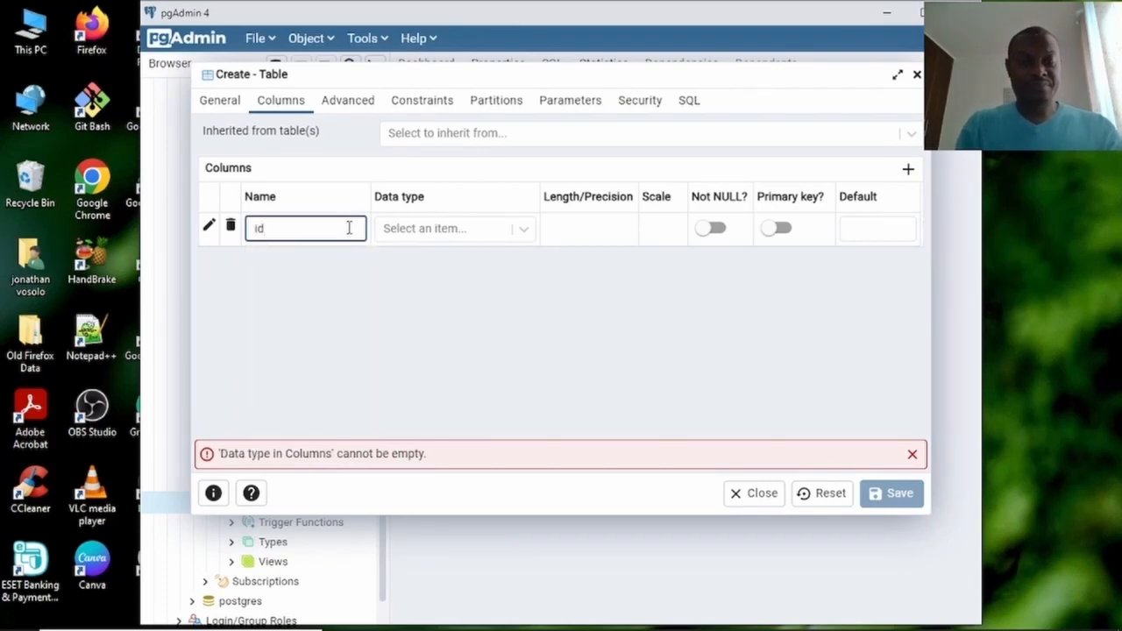
{"action": "left_click", "coordinate": [523, 230]}
{"action": "left_click", "coordinate": [473, 235]}
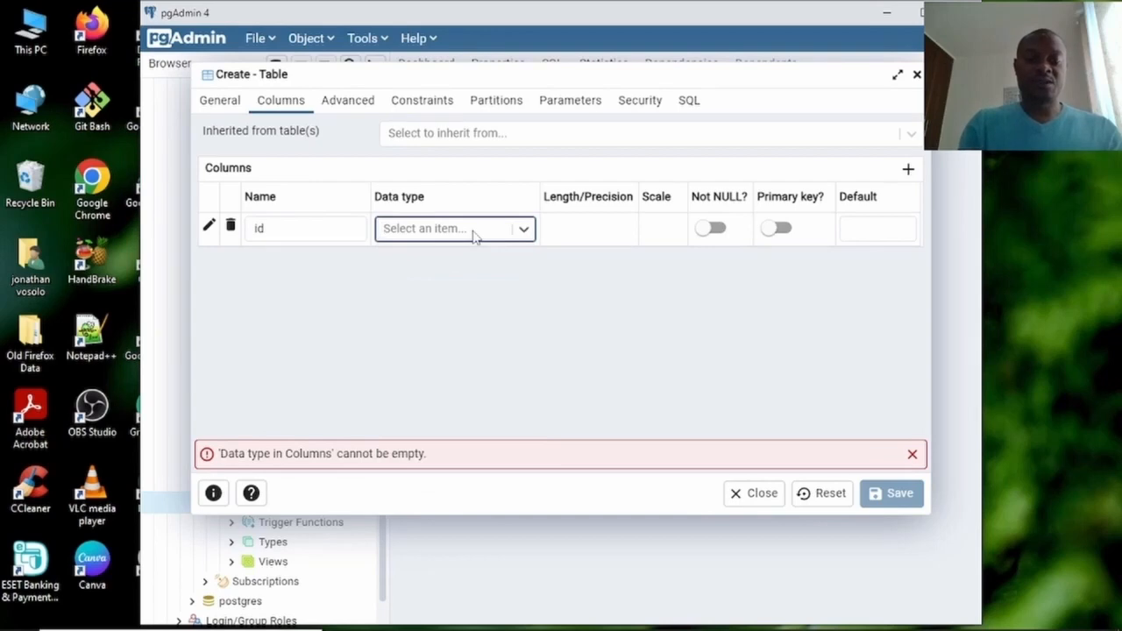
{"action": "type", "text": "ite"}
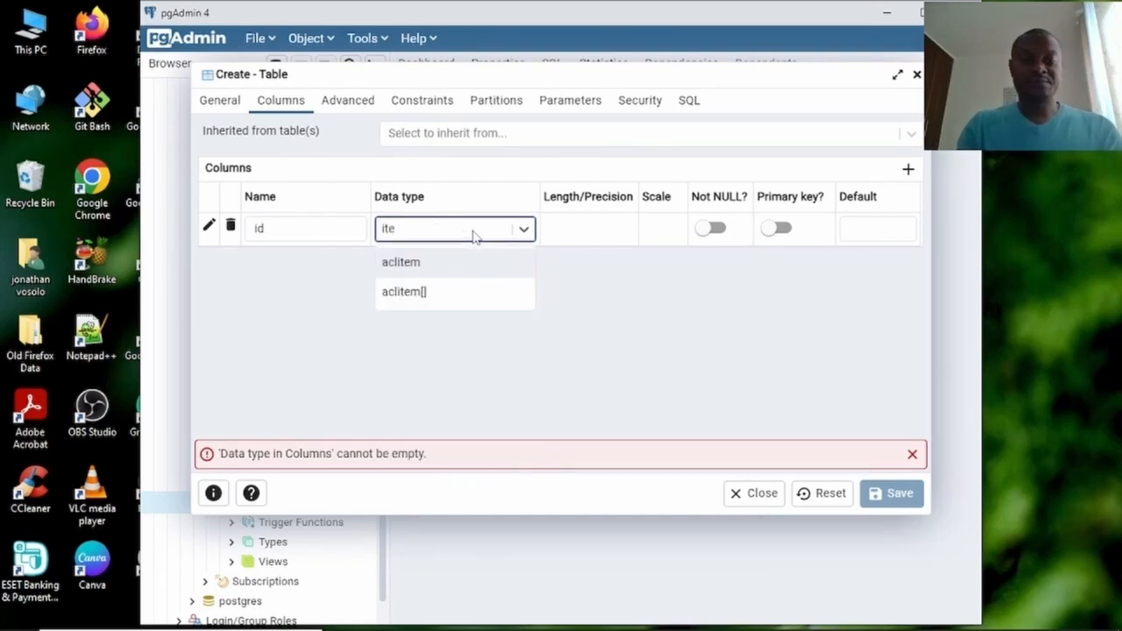
{"action": "key", "text": "BackSpace"}
{"action": "key", "text": "BackSpace"}
{"action": "key", "text": "BackSpace"}
{"action": "type", "text": "inte"}
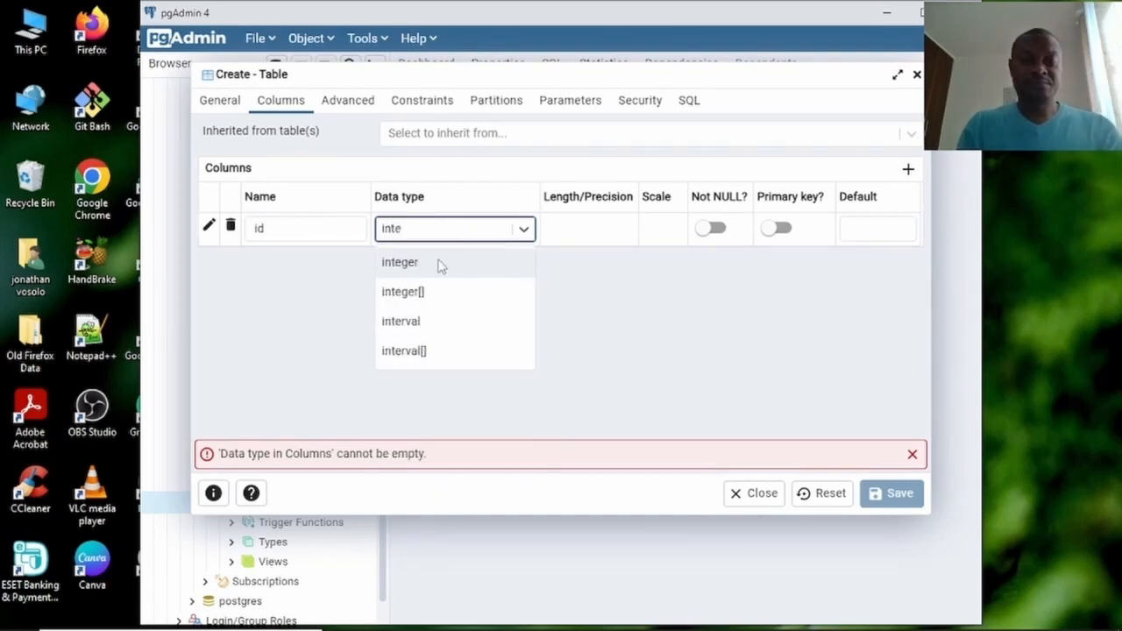
{"action": "left_click", "coordinate": [411, 263]}
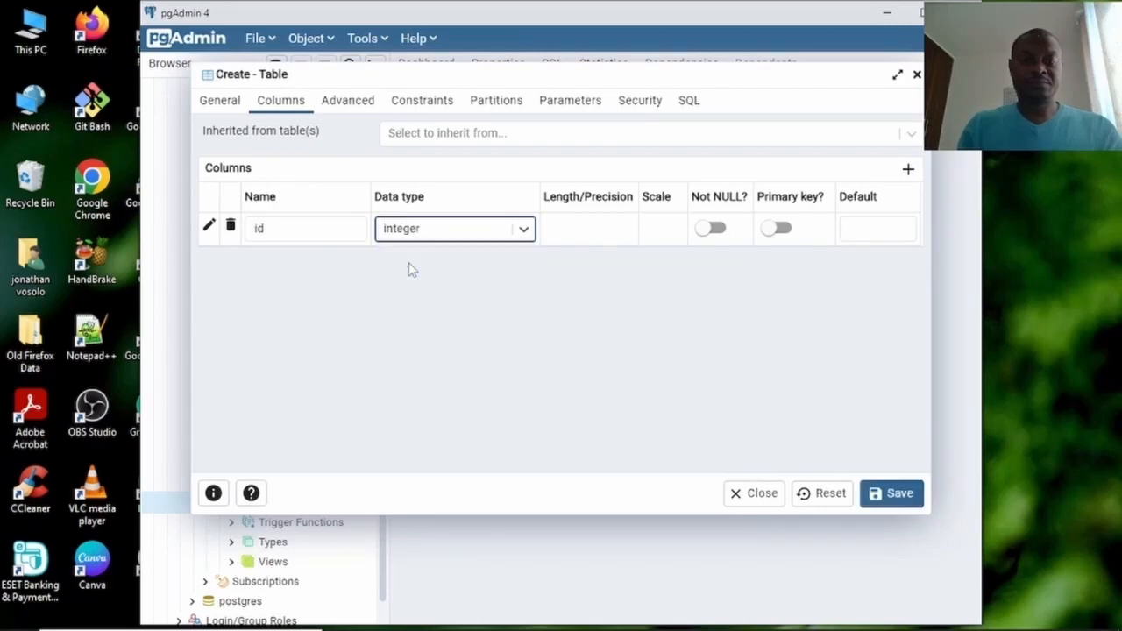
{"action": "left_click", "coordinate": [717, 229]}
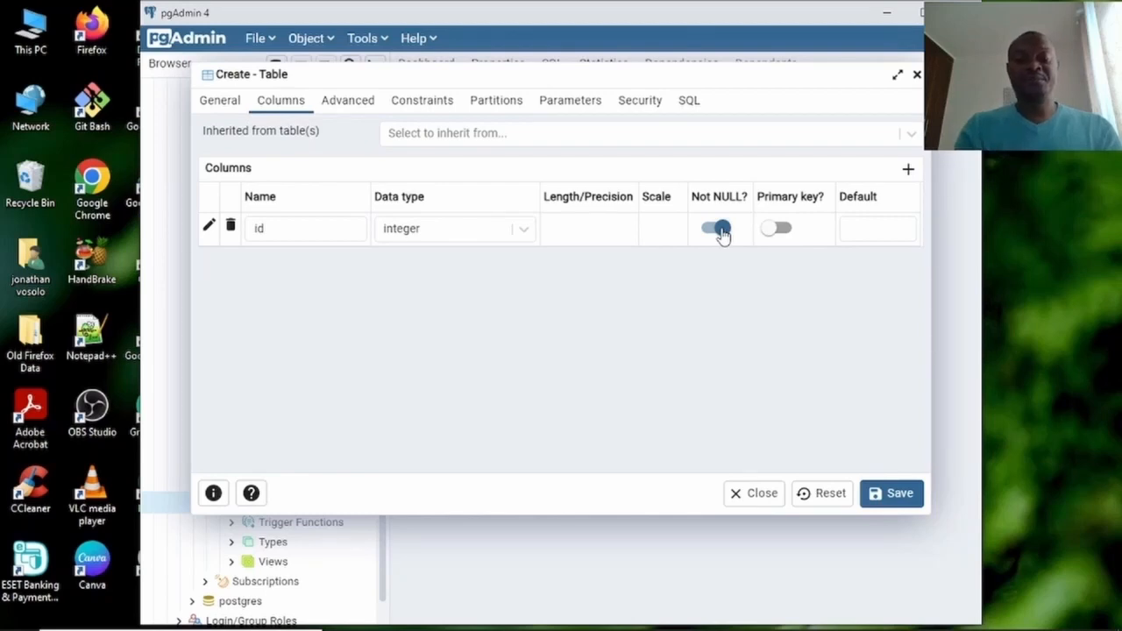
{"action": "left_click", "coordinate": [783, 229]}
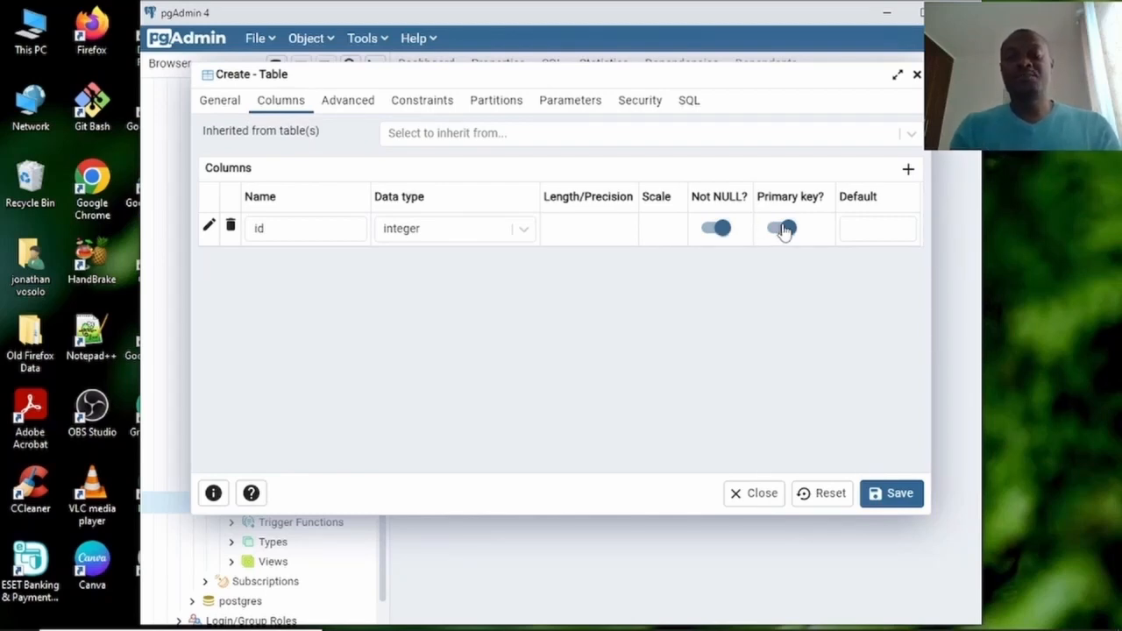
Add a first_name column of type character varying, set Not NULL.
{"action": "left_click", "coordinate": [910, 170]}
{"action": "left_click", "coordinate": [287, 262]}
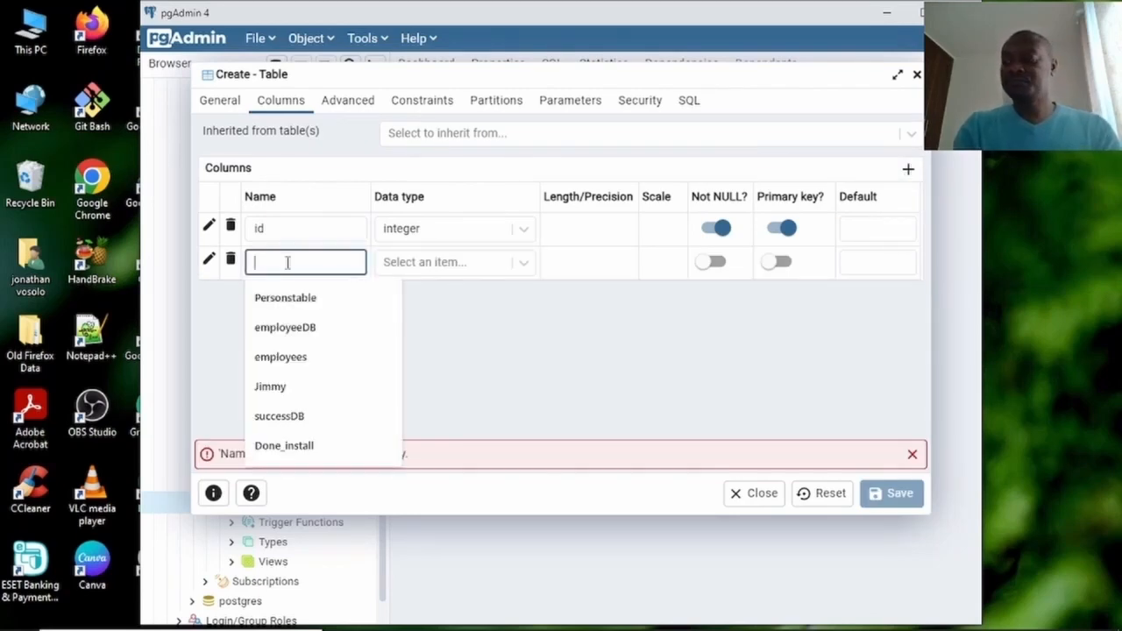
{"action": "type", "text": "fir"}
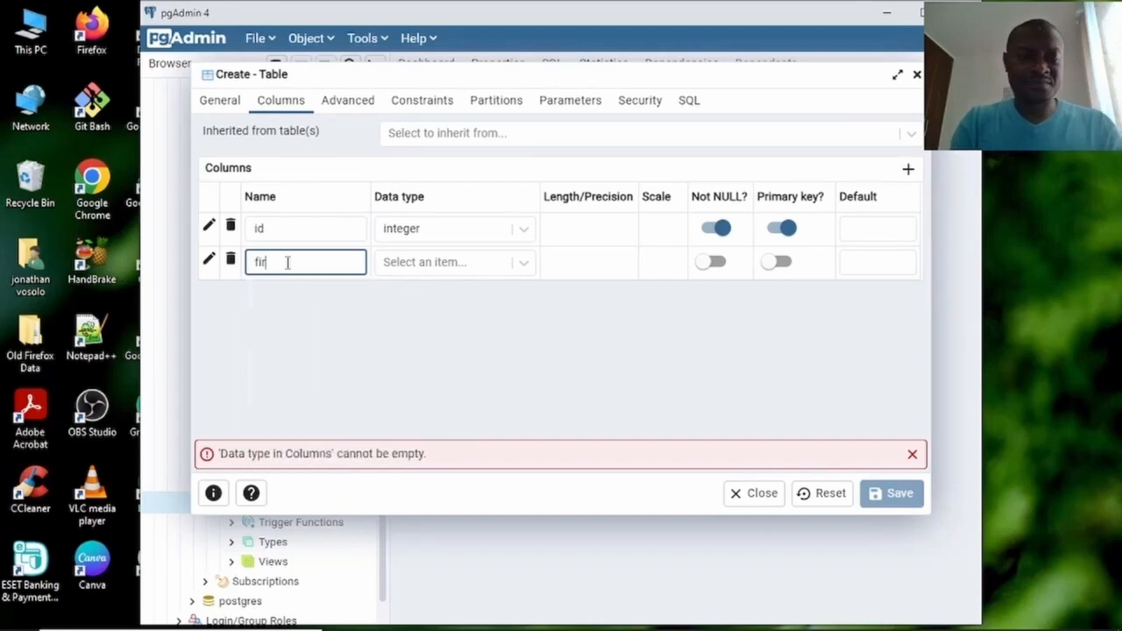
{"action": "type", "text": "st"}
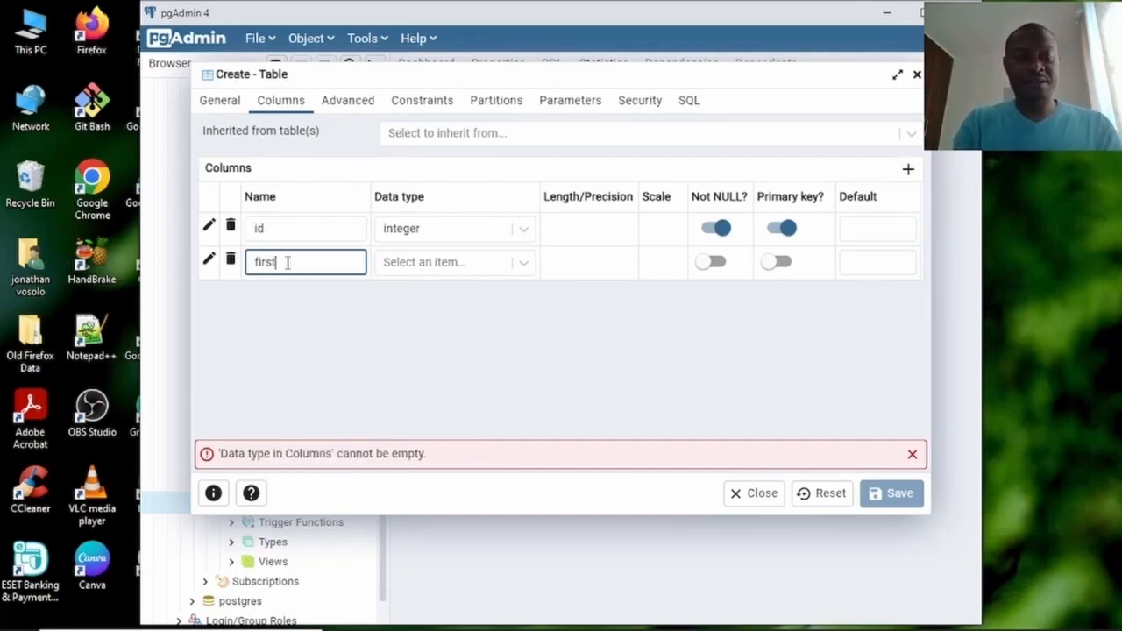
{"action": "type", "text": "_na"}
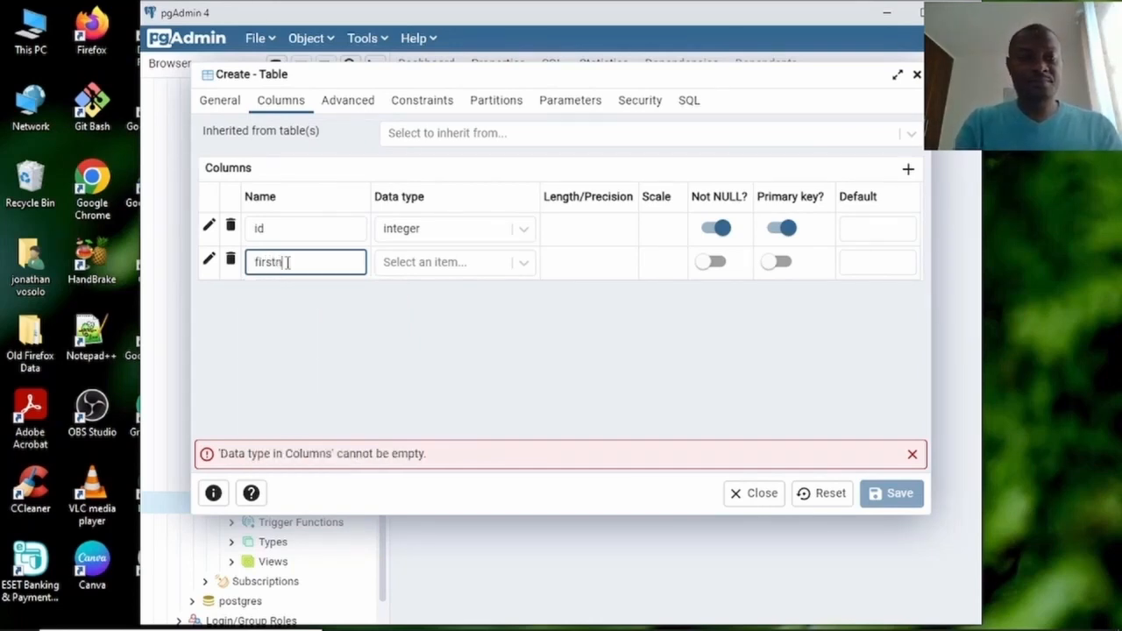
{"action": "key", "text": "BackSpace"}
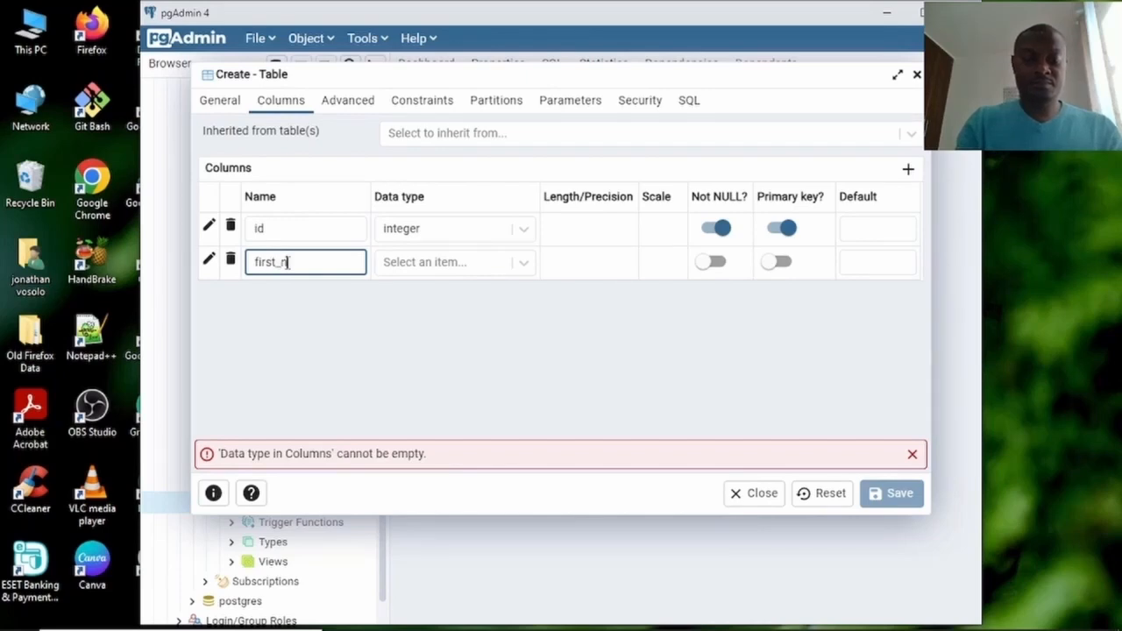
{"action": "type", "text": "me"}
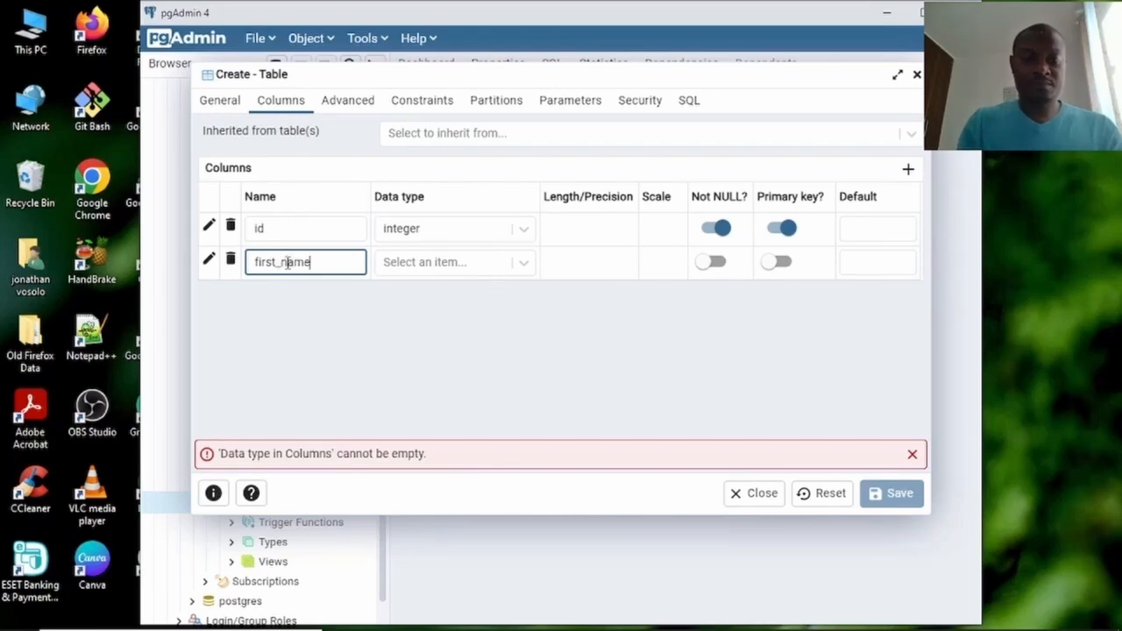
{"action": "left_click", "coordinate": [445, 268]}
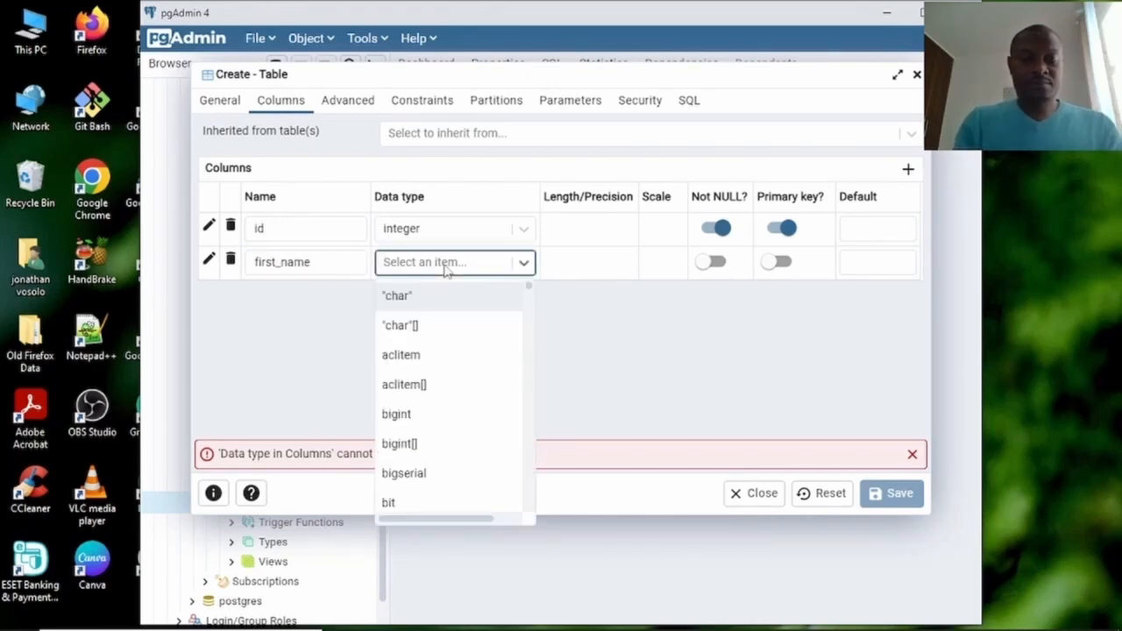
{"action": "type", "text": "var"}
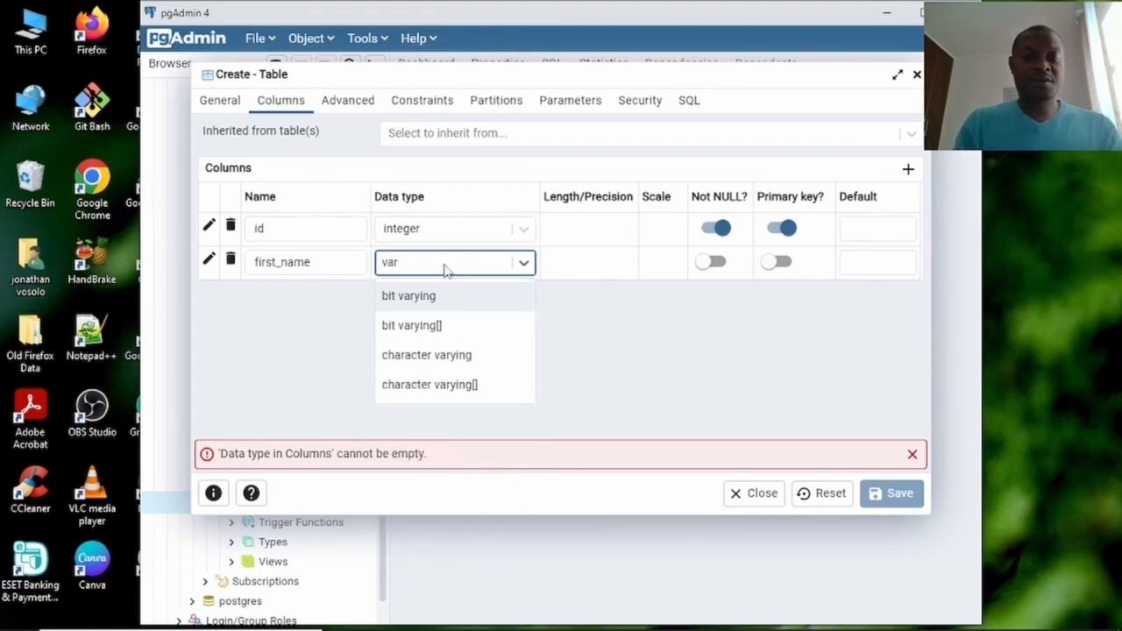
{"action": "left_click", "coordinate": [455, 361]}
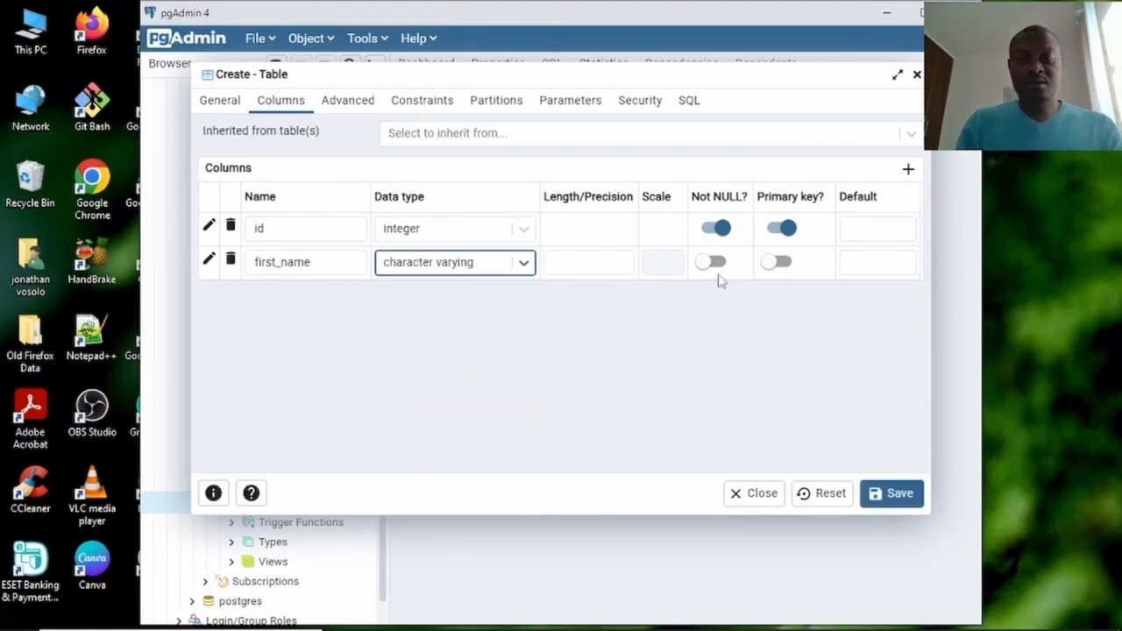
{"action": "left_click", "coordinate": [713, 263]}
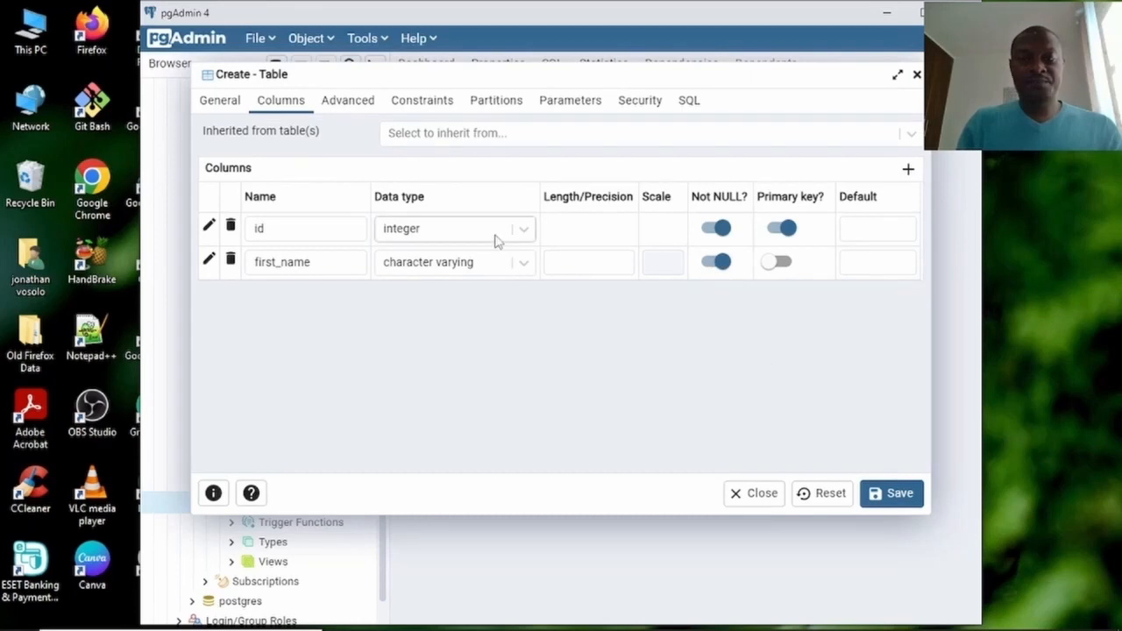
Add a last_name column of type character varying, set Not NULL.
{"action": "left_click", "coordinate": [899, 172]}
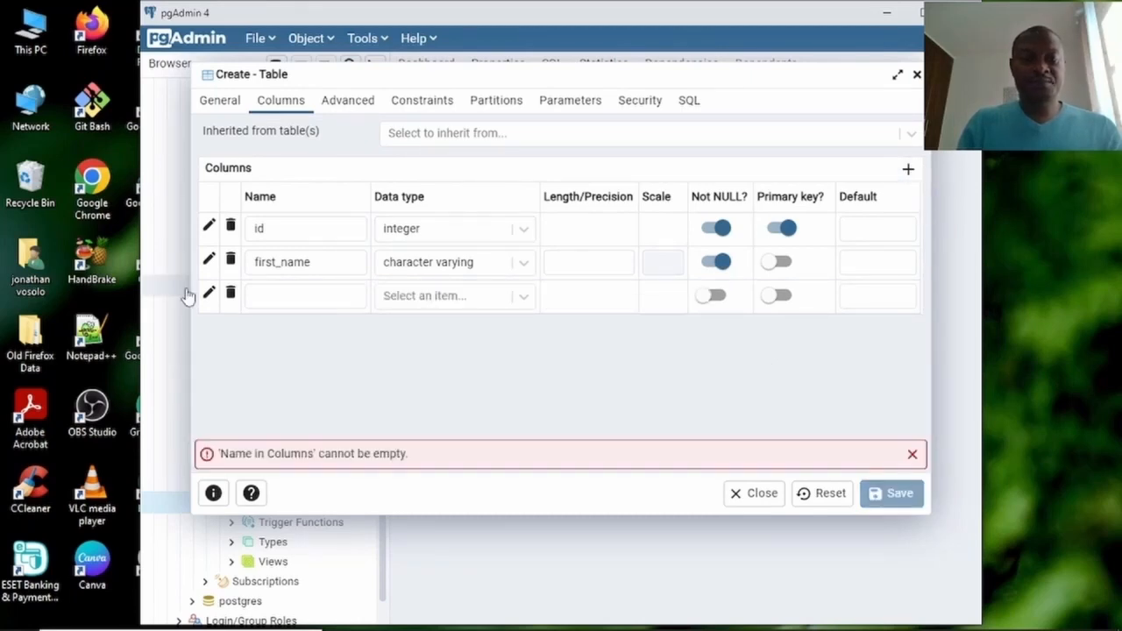
{"action": "left_click", "coordinate": [323, 298]}
{"action": "type", "text": "last"}
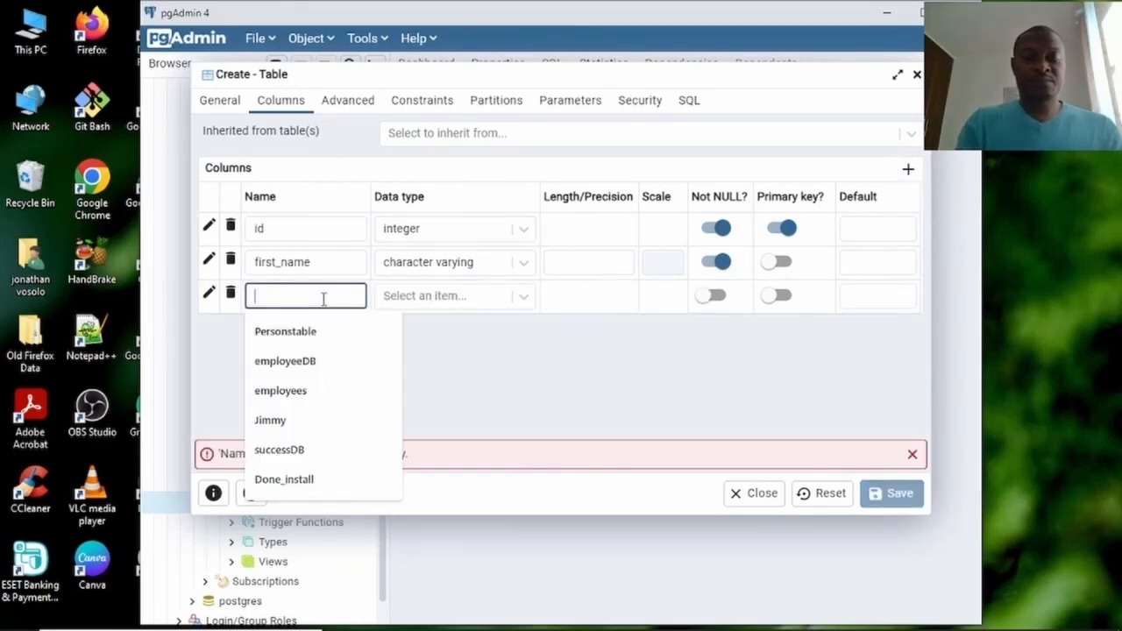
{"action": "type", "text": "_"}
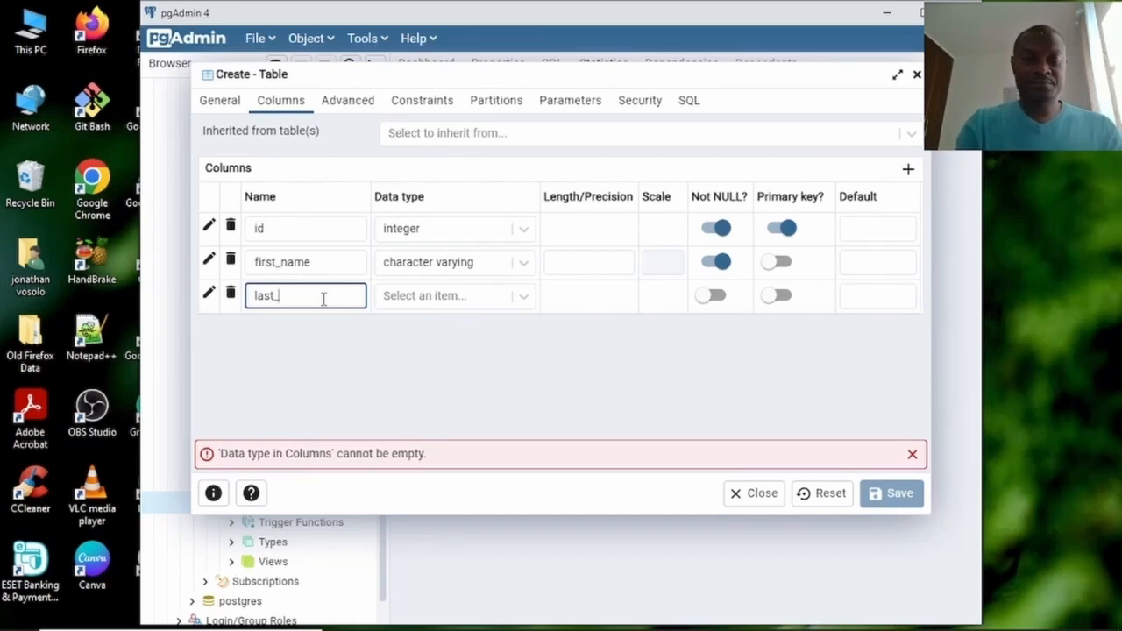
{"action": "type", "text": "name"}
{"action": "left_click", "coordinate": [425, 305]}
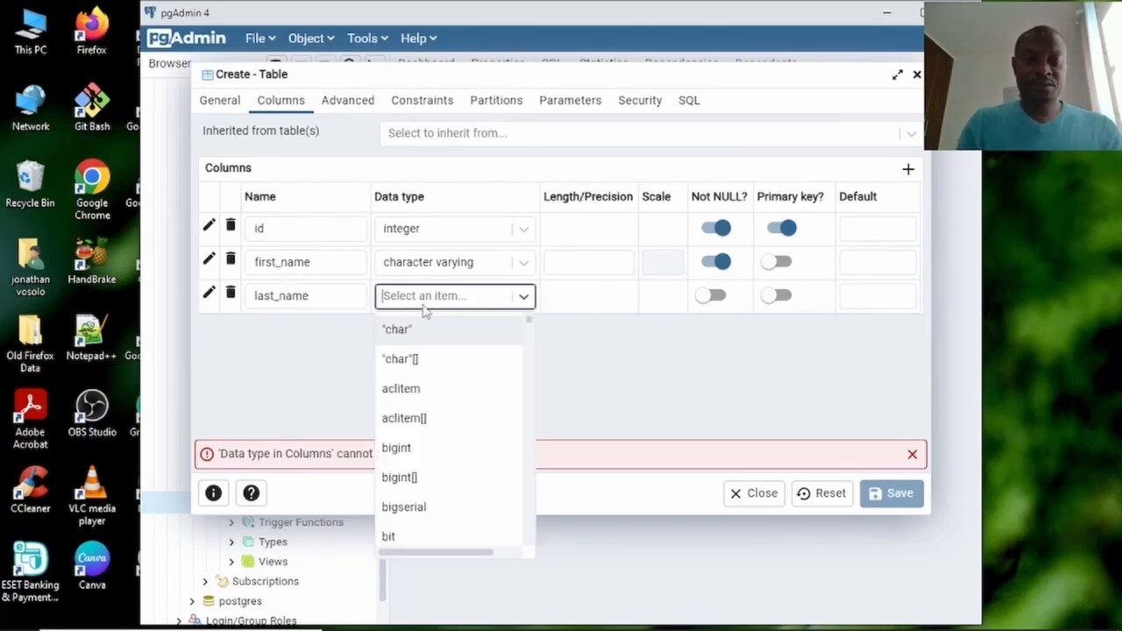
{"action": "type", "text": "va"}
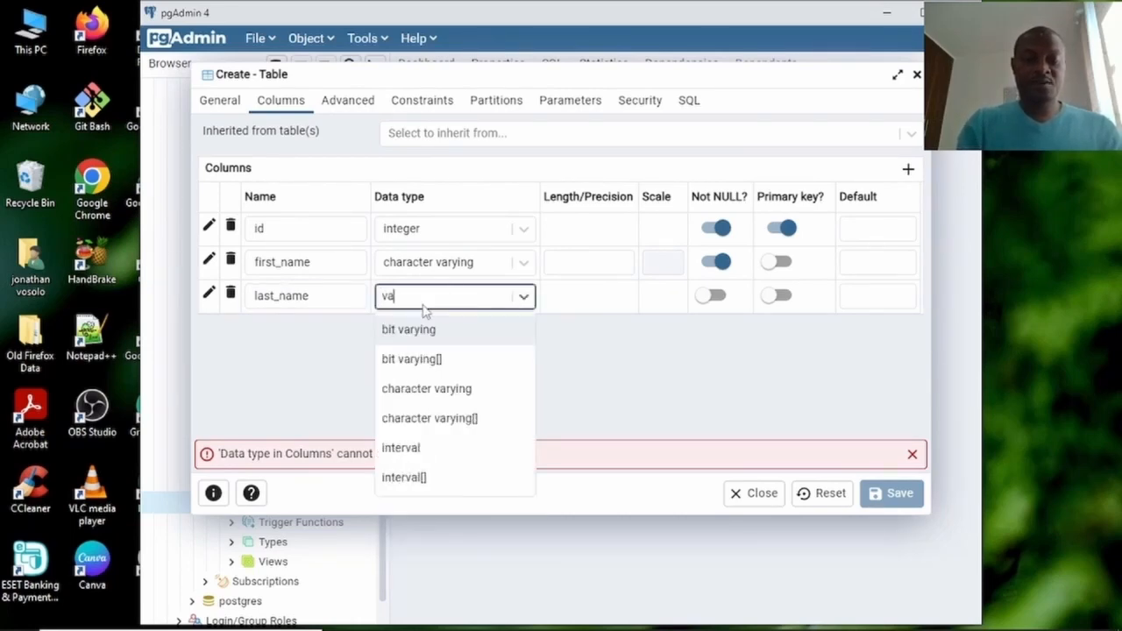
{"action": "left_click", "coordinate": [433, 393]}
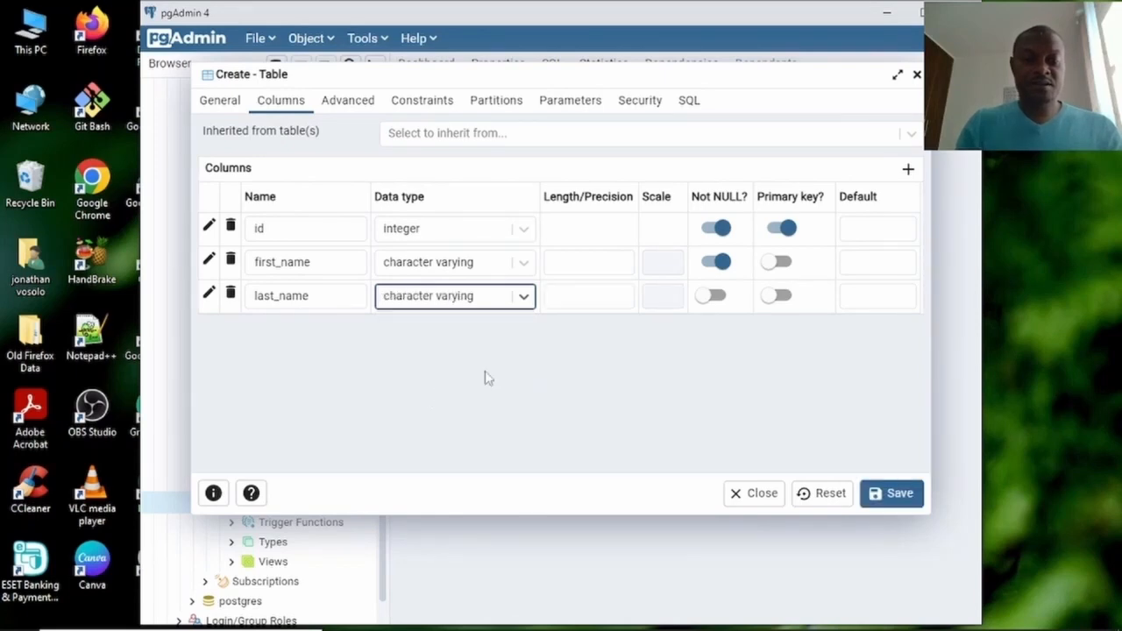
{"action": "left_click", "coordinate": [714, 296]}
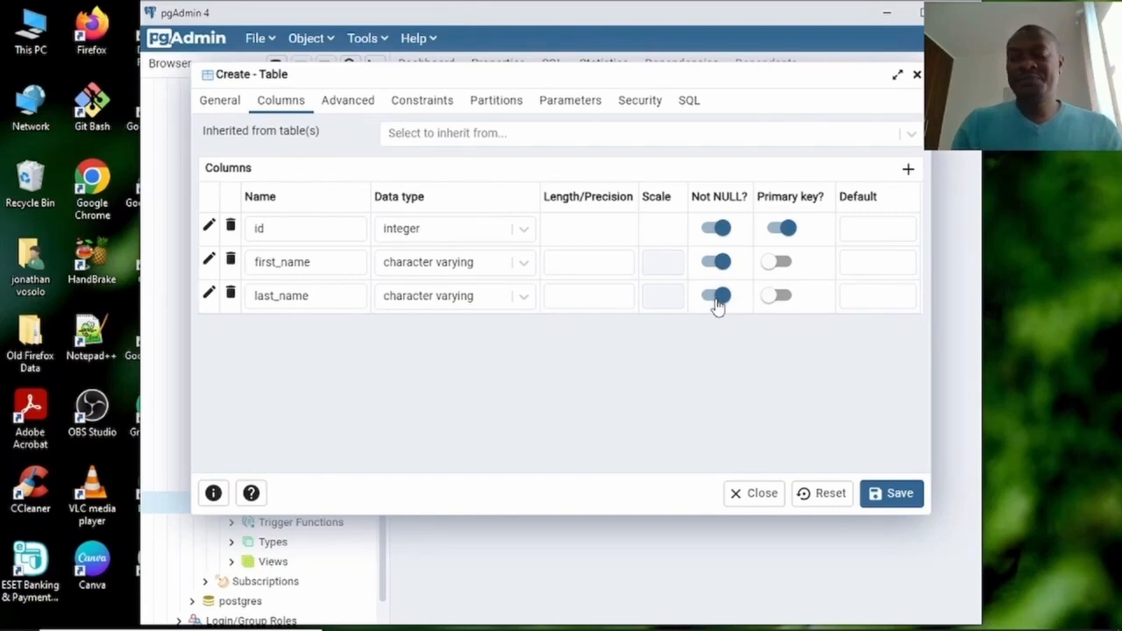
Add a fourth column named date_of_birth with data type date and Not NULL on.
{"action": "left_click", "coordinate": [908, 171]}
{"action": "left_click", "coordinate": [342, 322]}
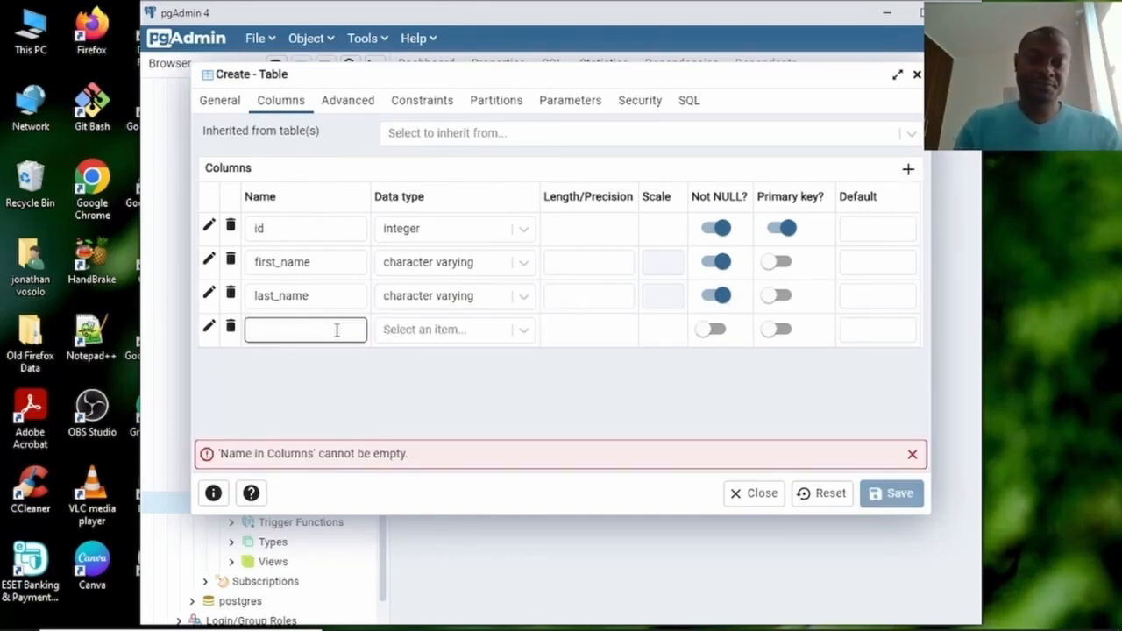
{"action": "left_click", "coordinate": [336, 329]}
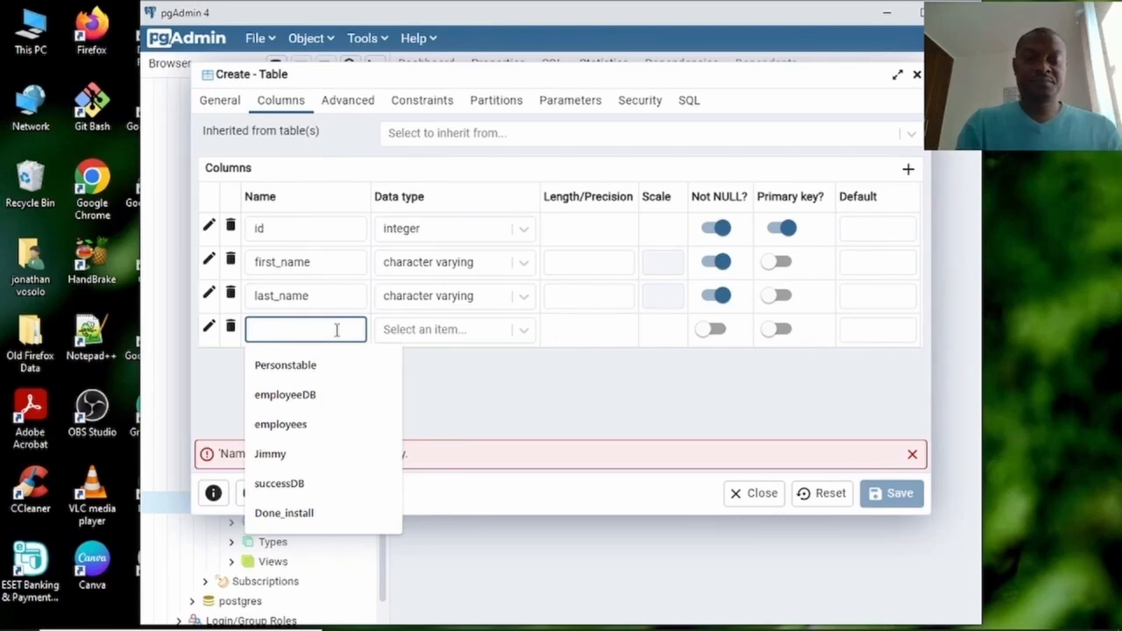
{"action": "type", "text": "dataate"}
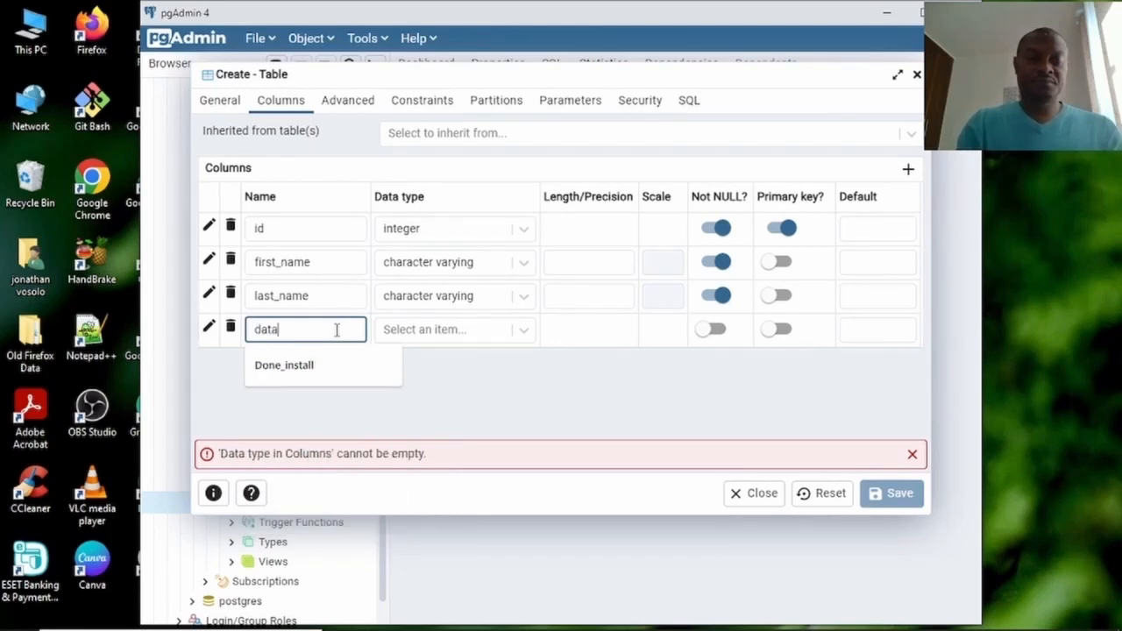
{"action": "key", "text": "BackSpace"}
{"action": "key", "text": "BackSpace"}
{"action": "key", "text": "BackSpace"}
{"action": "key", "text": "BackSpace"}
{"action": "key", "text": "BackSpace"}
{"action": "key", "text": "BackSpace"}
{"action": "key", "text": "BackSpace"}
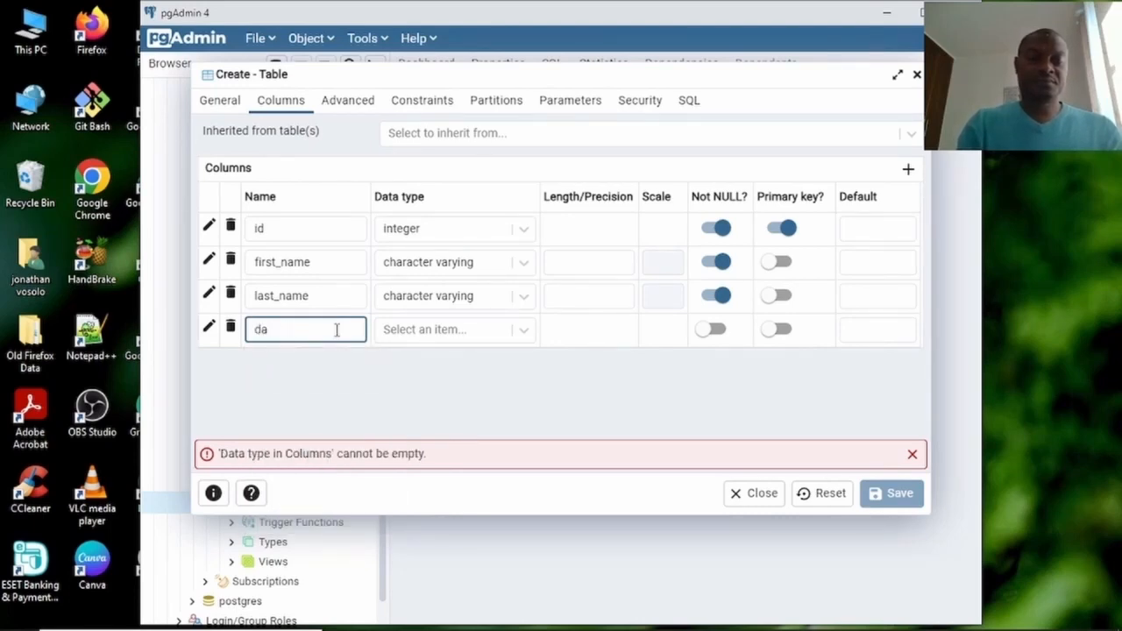
{"action": "type", "text": "date_of"}
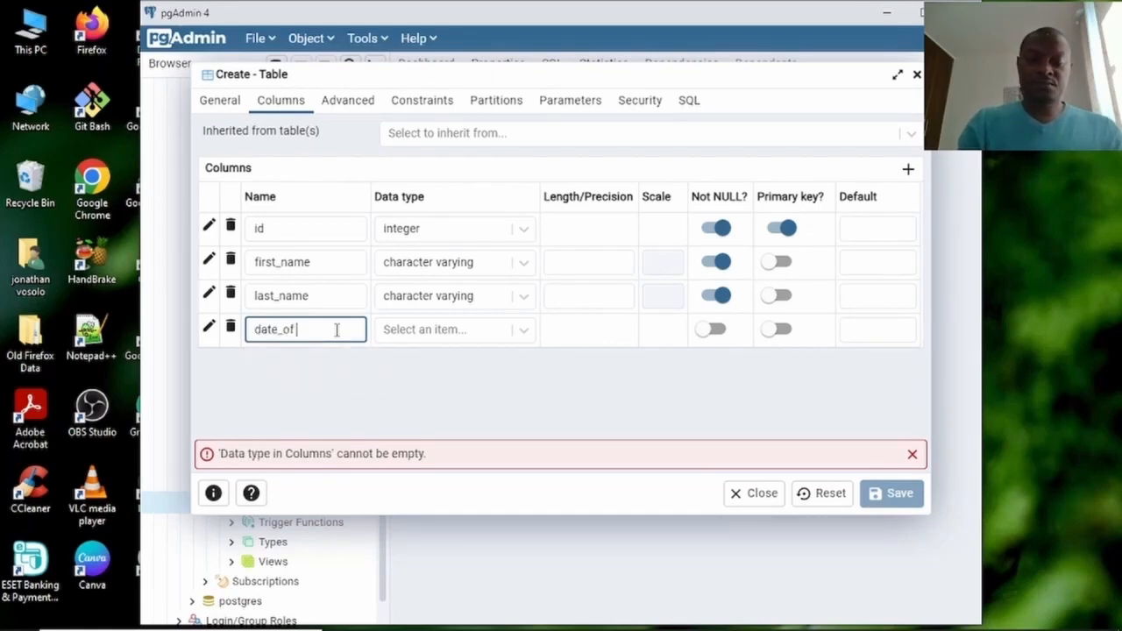
{"action": "type", "text": "_birth"}
{"action": "left_click", "coordinate": [493, 337]}
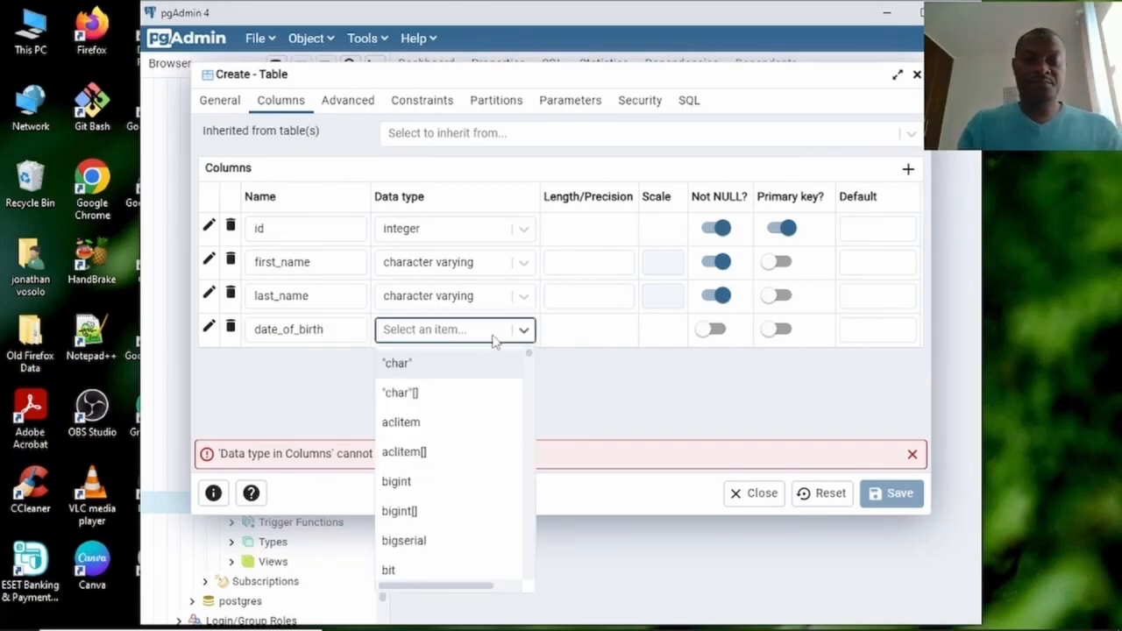
{"action": "type", "text": "d"}
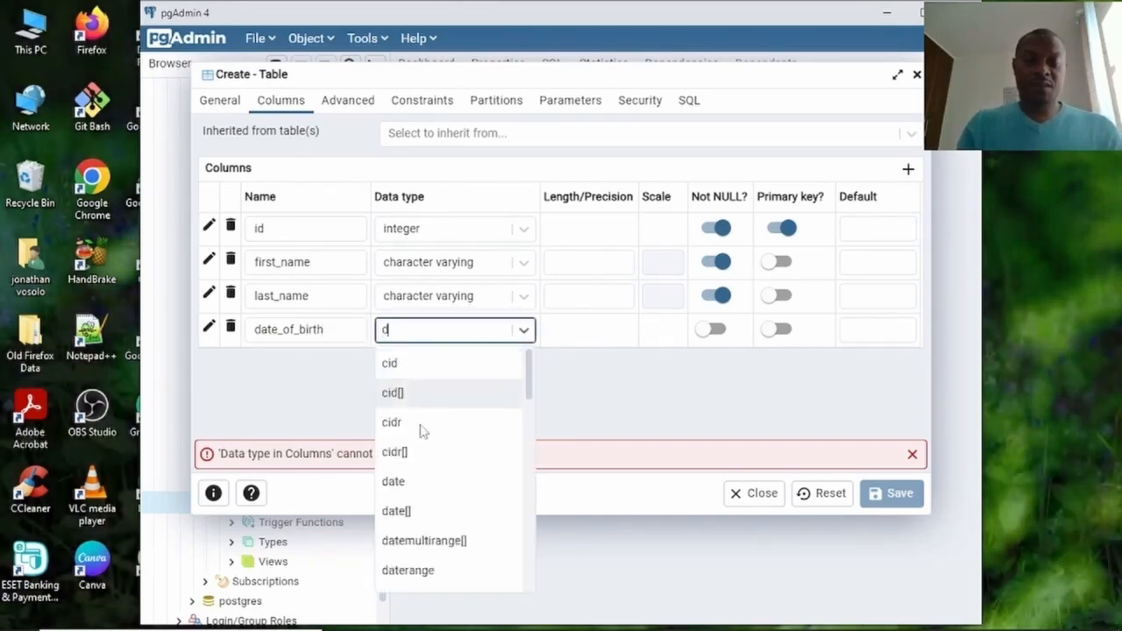
{"action": "left_click", "coordinate": [395, 483]}
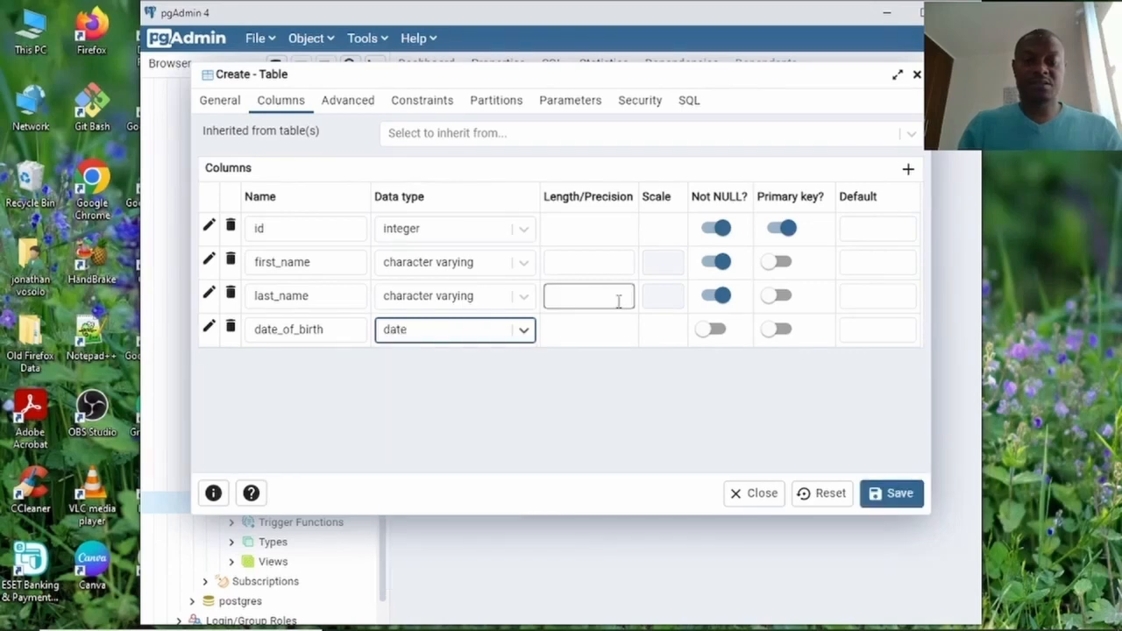
{"action": "left_click", "coordinate": [717, 330]}
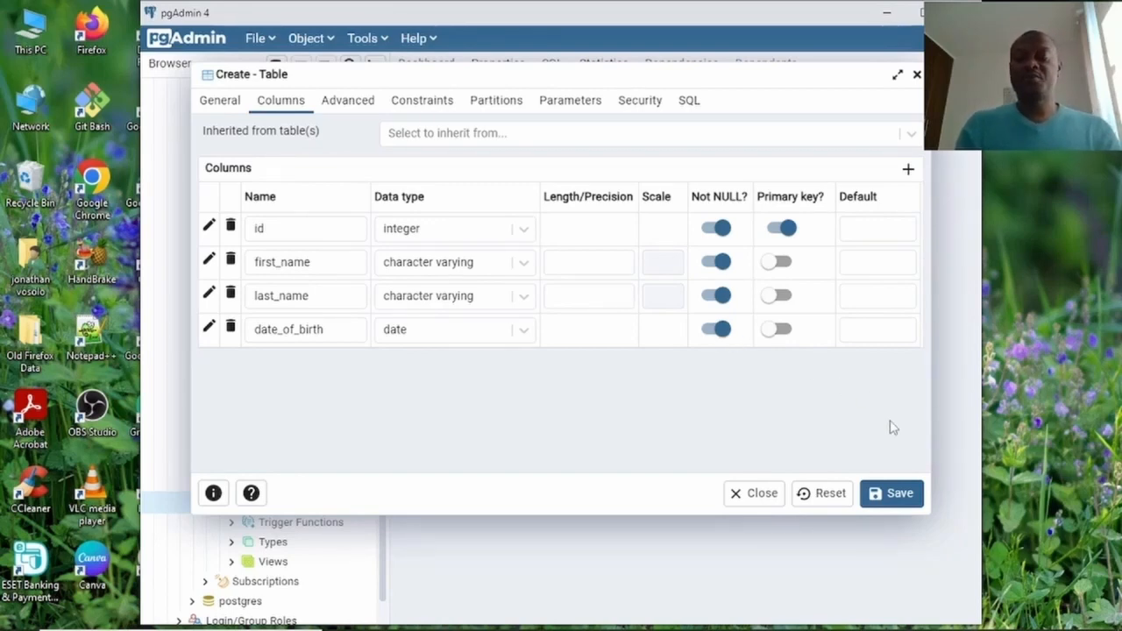
Save the new employees table and expand its Columns node to show id, first_name, last_name, date_of_birth.
{"action": "left_click", "coordinate": [901, 502]}
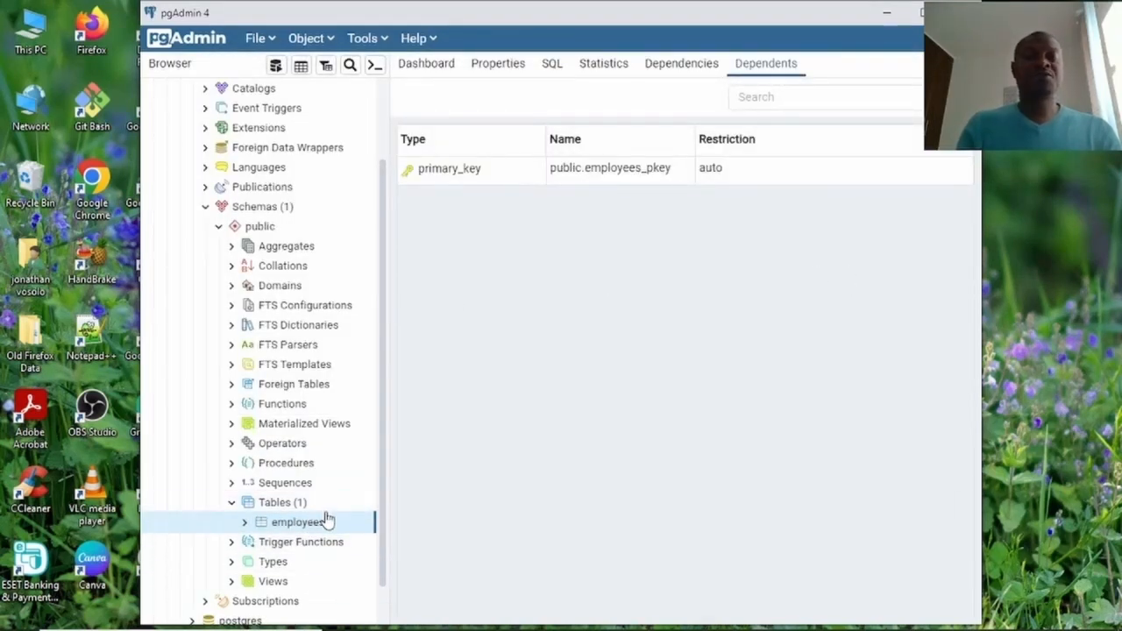
{"action": "left_click", "coordinate": [246, 523]}
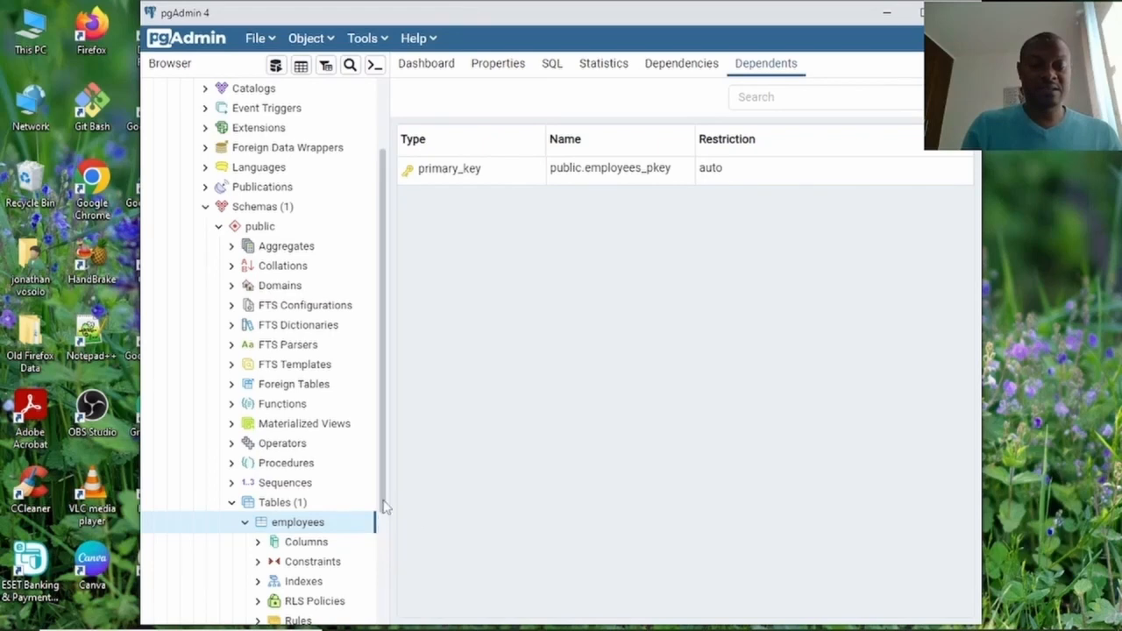
{"action": "left_click_drag", "start_coordinate": [382, 508], "coordinate": [389, 549]}
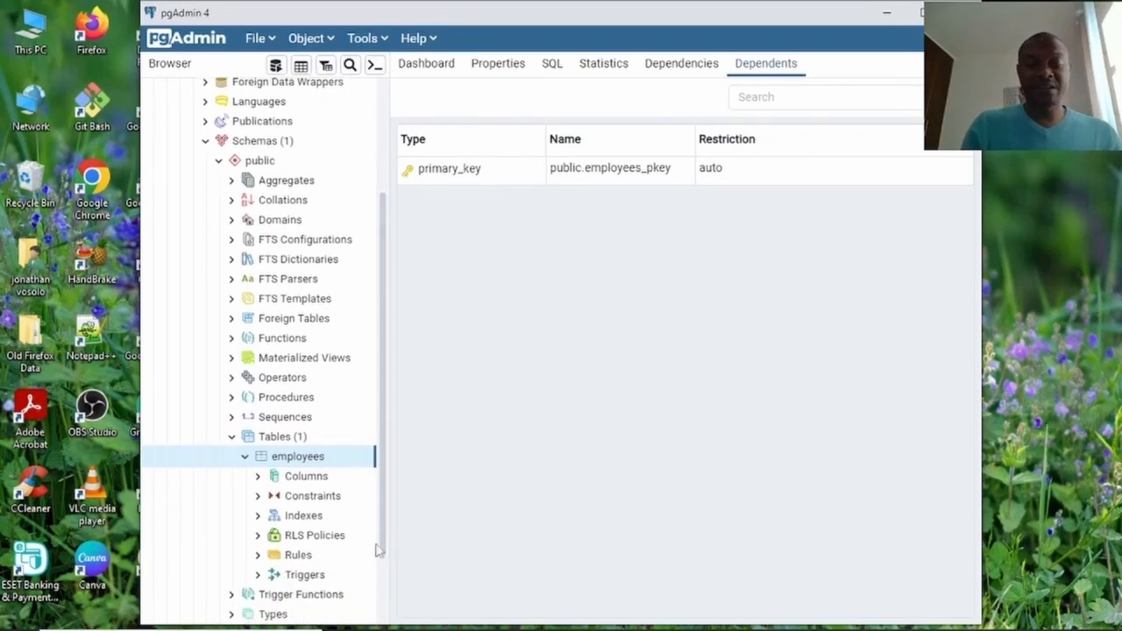
{"action": "left_click", "coordinate": [288, 484]}
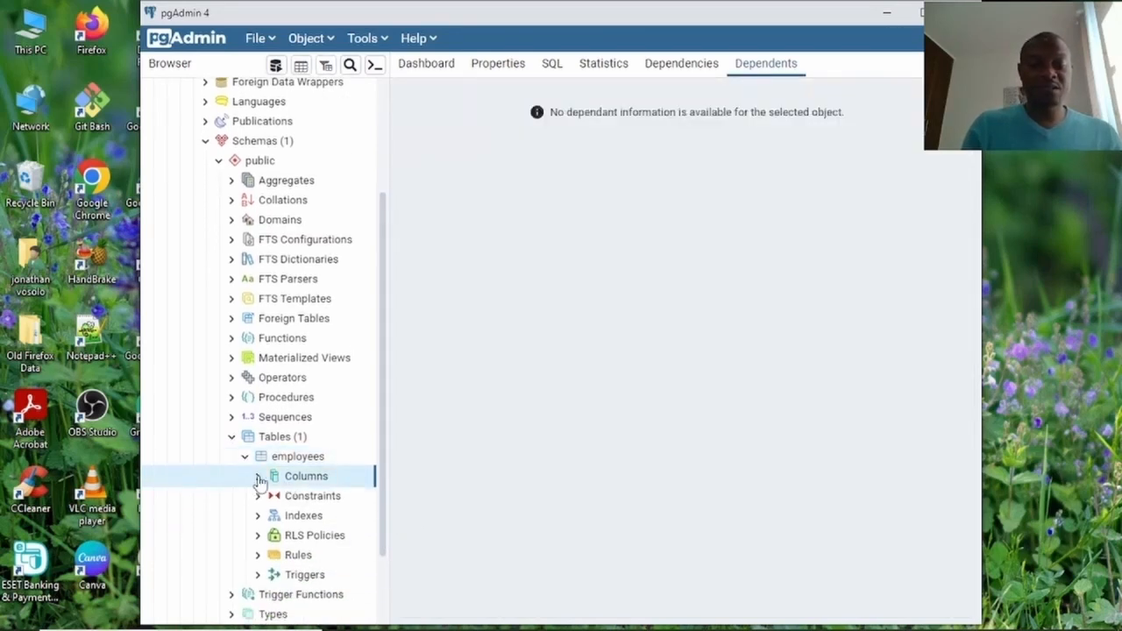
{"action": "left_click", "coordinate": [259, 478]}
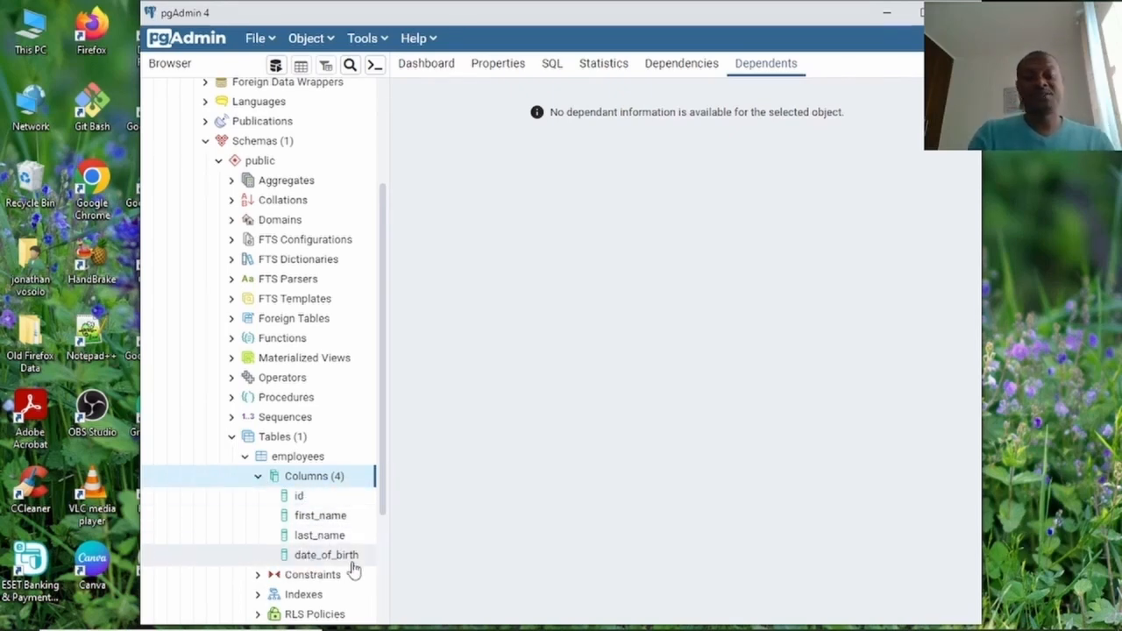
{"action": "right_click", "coordinate": [320, 483]}
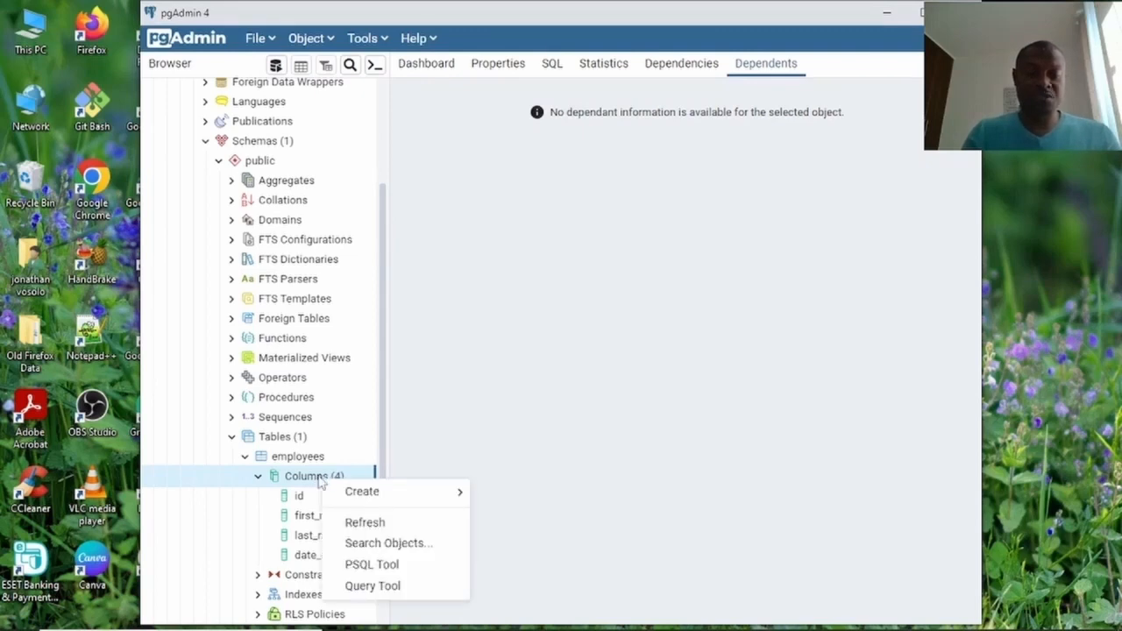
{"action": "mouse_move", "coordinate": [369, 501]}
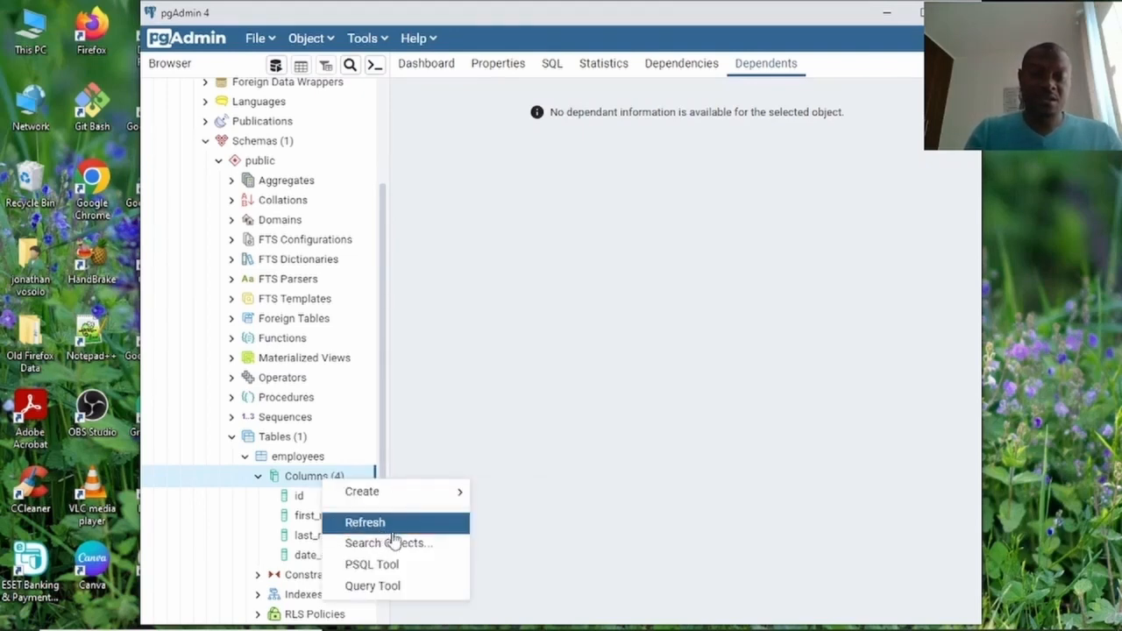
{"action": "right_click", "coordinate": [305, 479]}
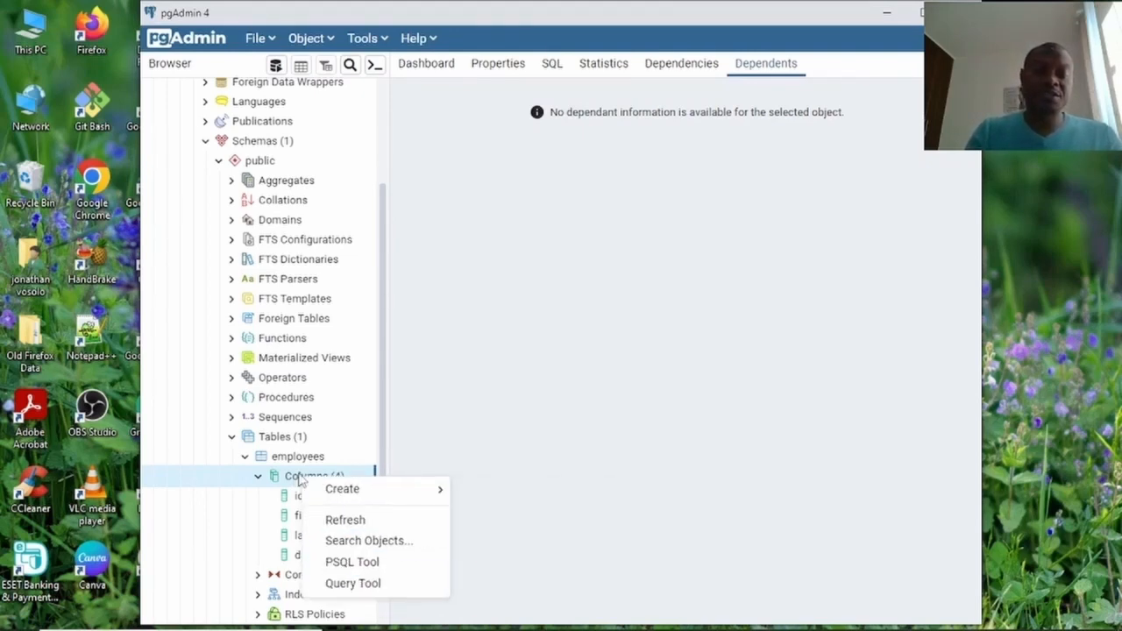
Run SELECT * FROM employees; in a Query Tool on employeeDB, returning four empty columns.
{"action": "left_click", "coordinate": [361, 584]}
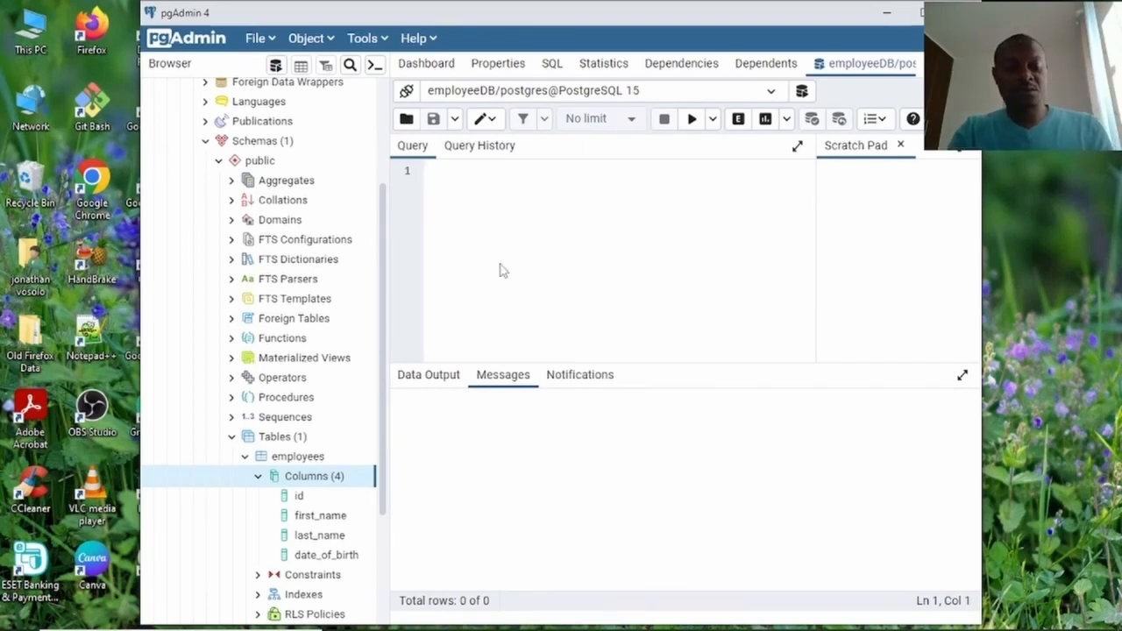
{"action": "key", "text": "Caps_Lock"}
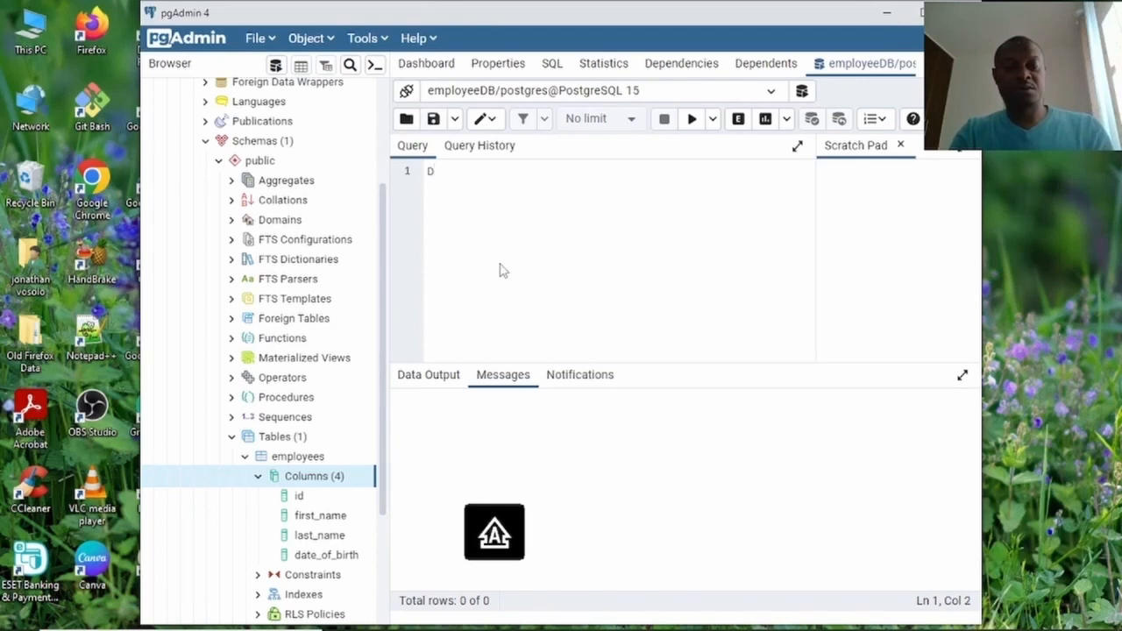
{"action": "type", "text": "SELECT "}
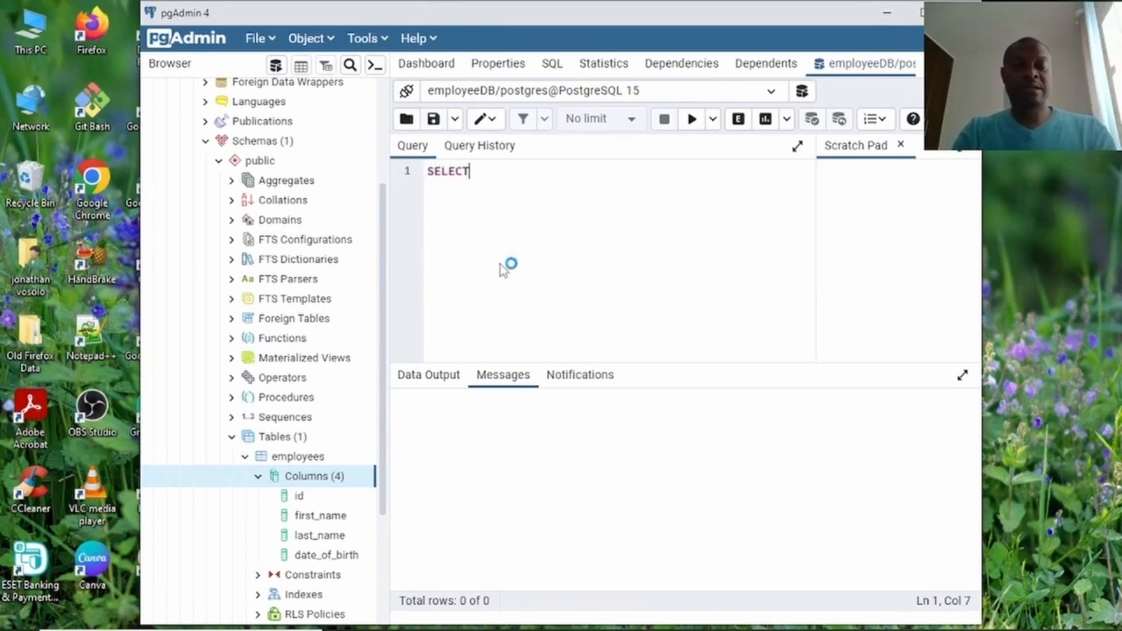
{"action": "type", "text": "* "}
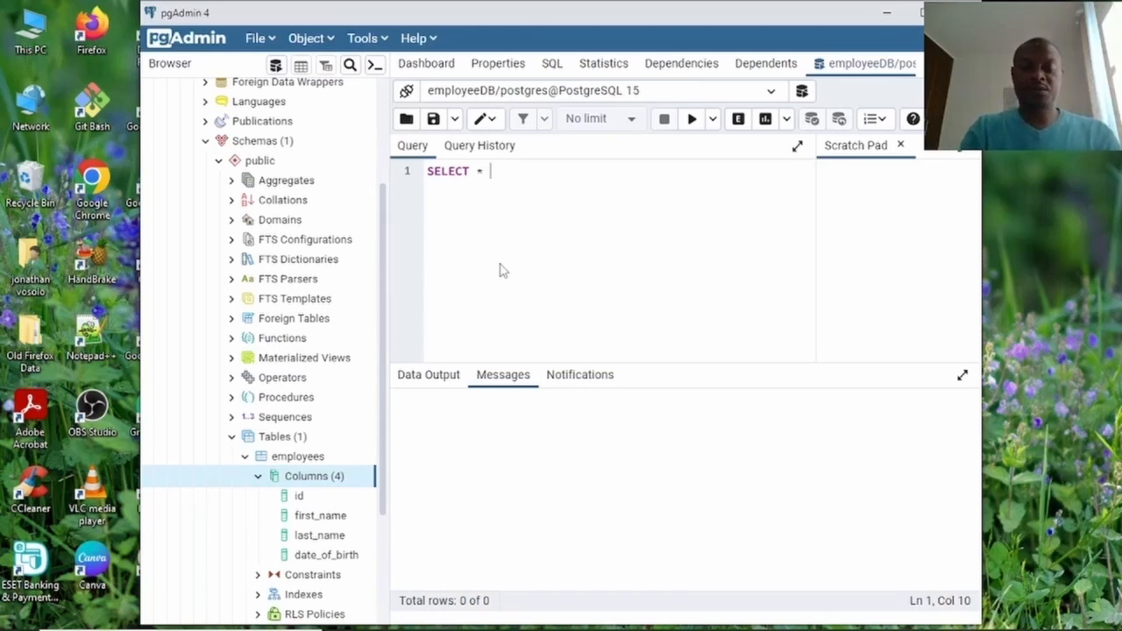
{"action": "type", "text": "FROM"}
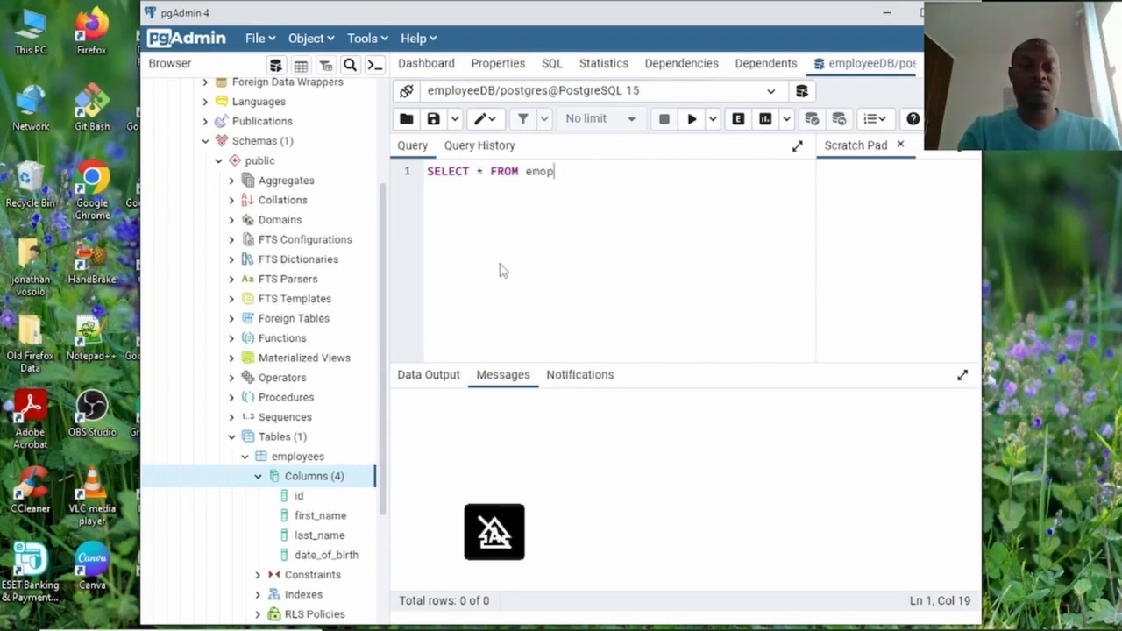
{"action": "type", "text": "emo"}
{"action": "key", "text": "BackSpace"}
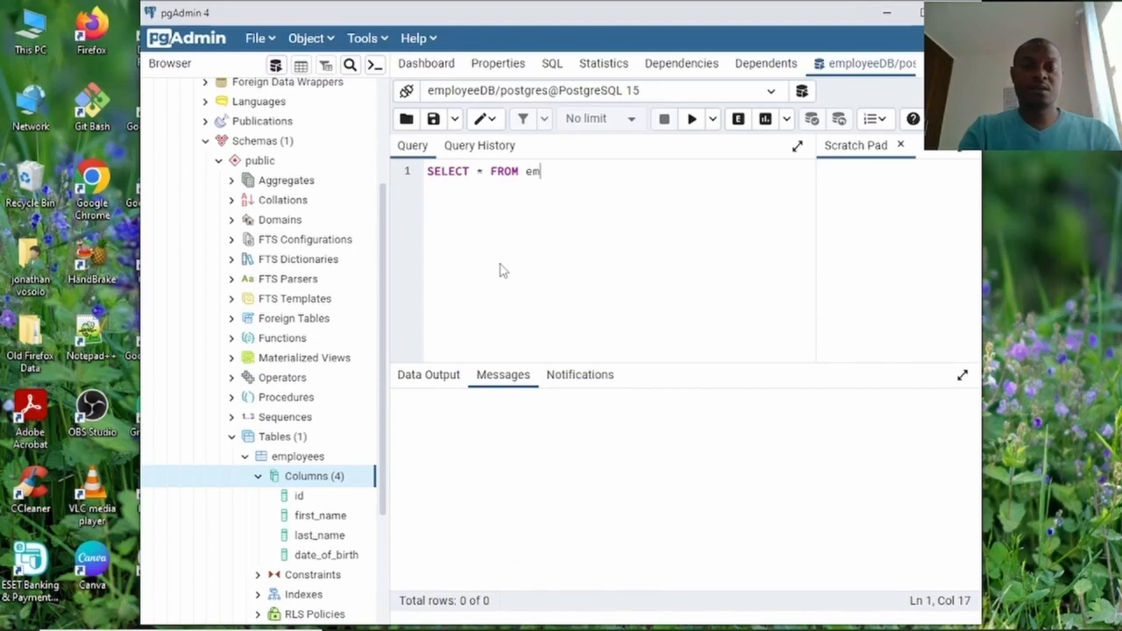
{"action": "type", "text": "ployees"}
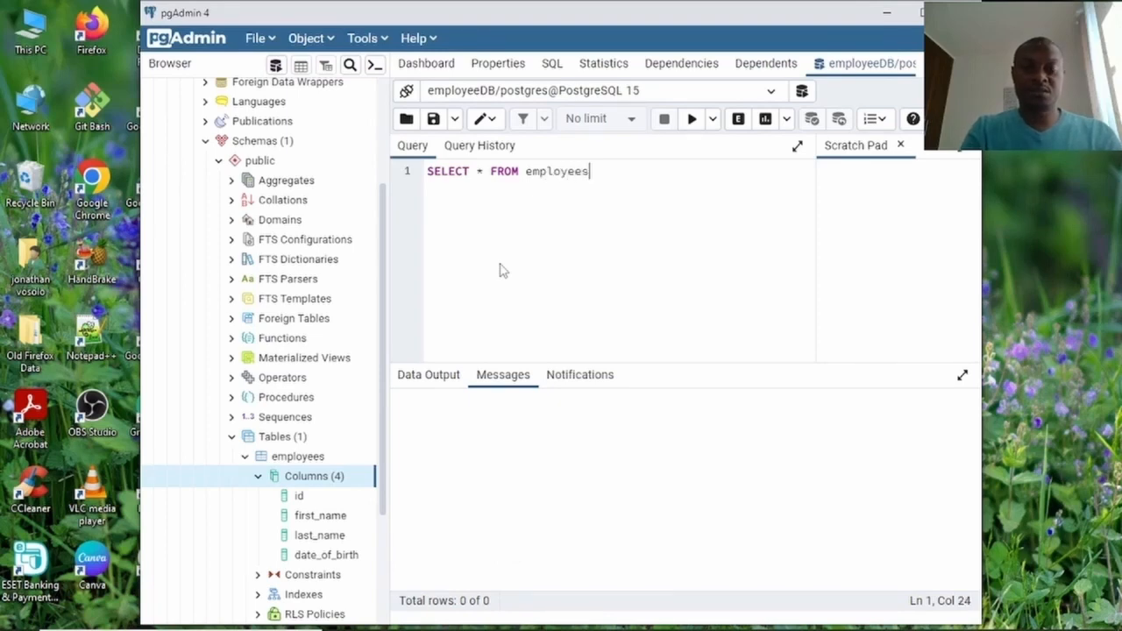
{"action": "type", "text": ";"}
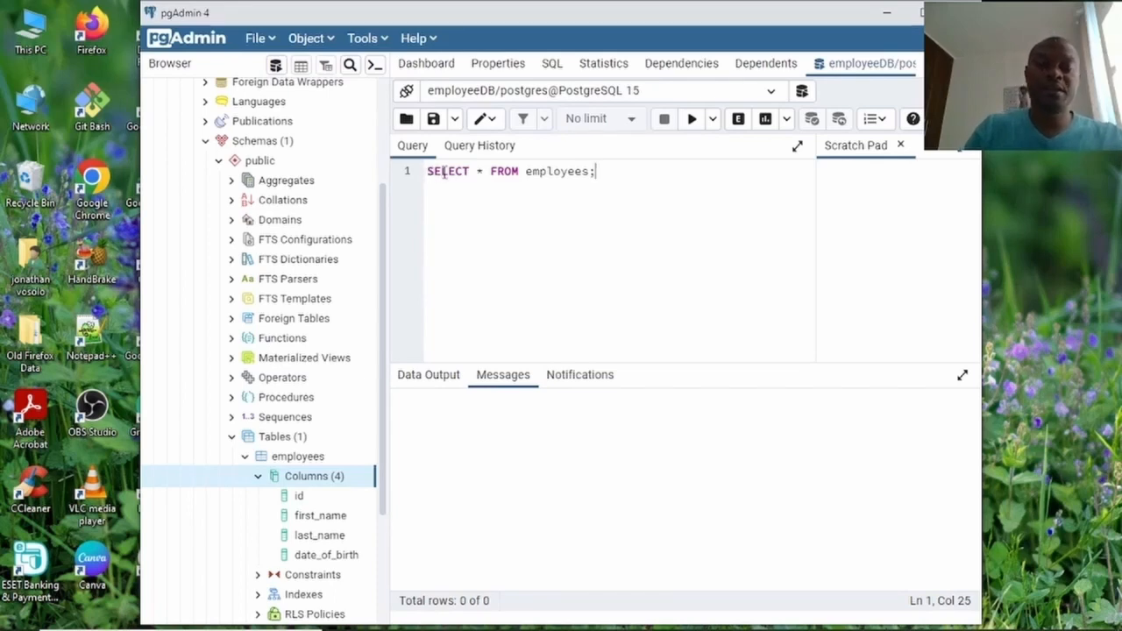
{"action": "left_click", "coordinate": [692, 119]}
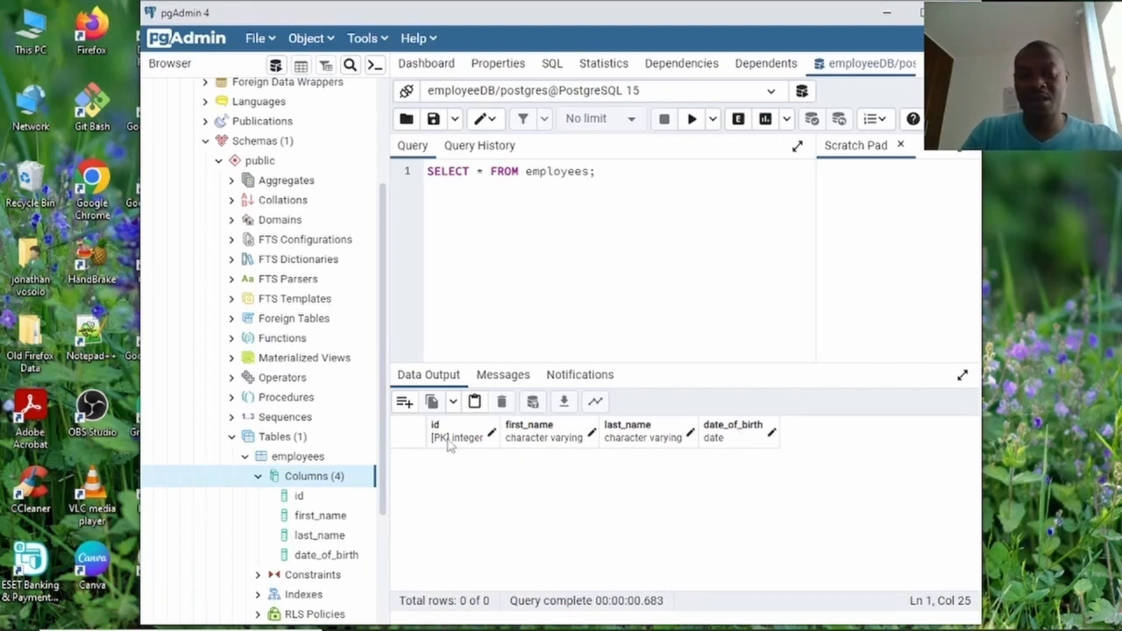
Add the first employee row with id 1, a first and last name, and birth date 10-11-1990.
{"action": "left_click", "coordinate": [405, 402]}
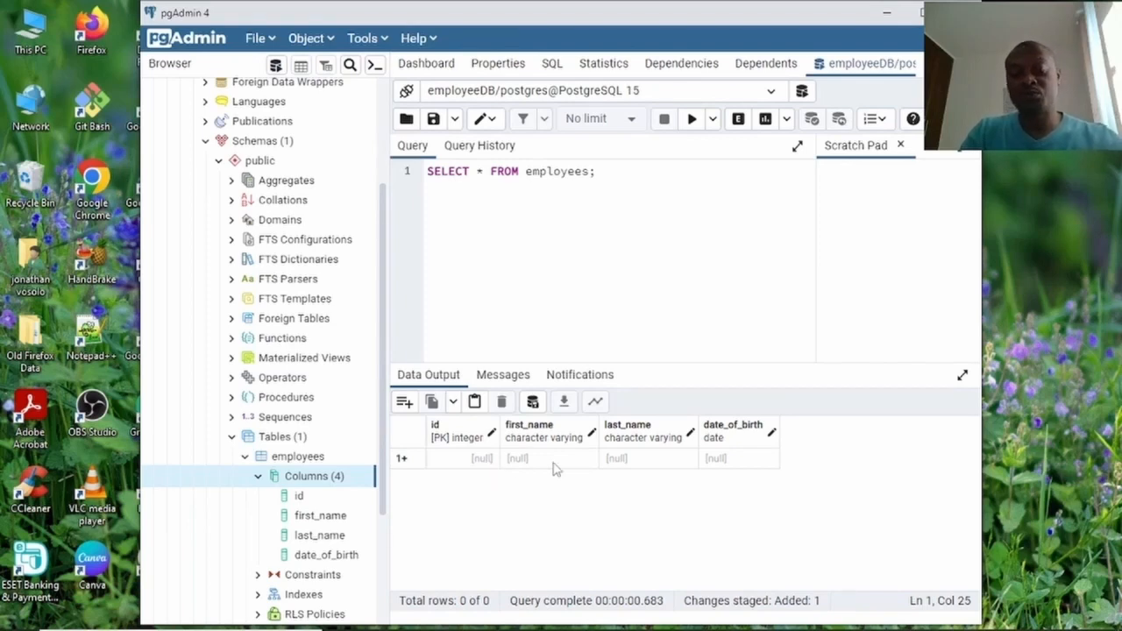
{"action": "left_click", "coordinate": [469, 470]}
{"action": "left_click", "coordinate": [469, 470]}
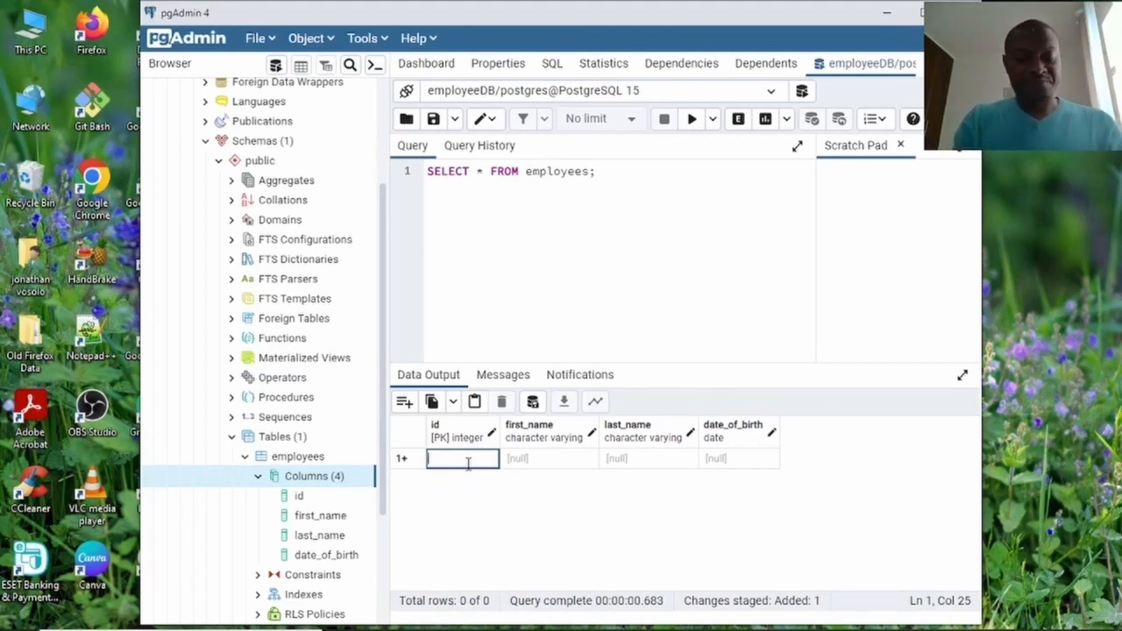
{"action": "left_click", "coordinate": [551, 467]}
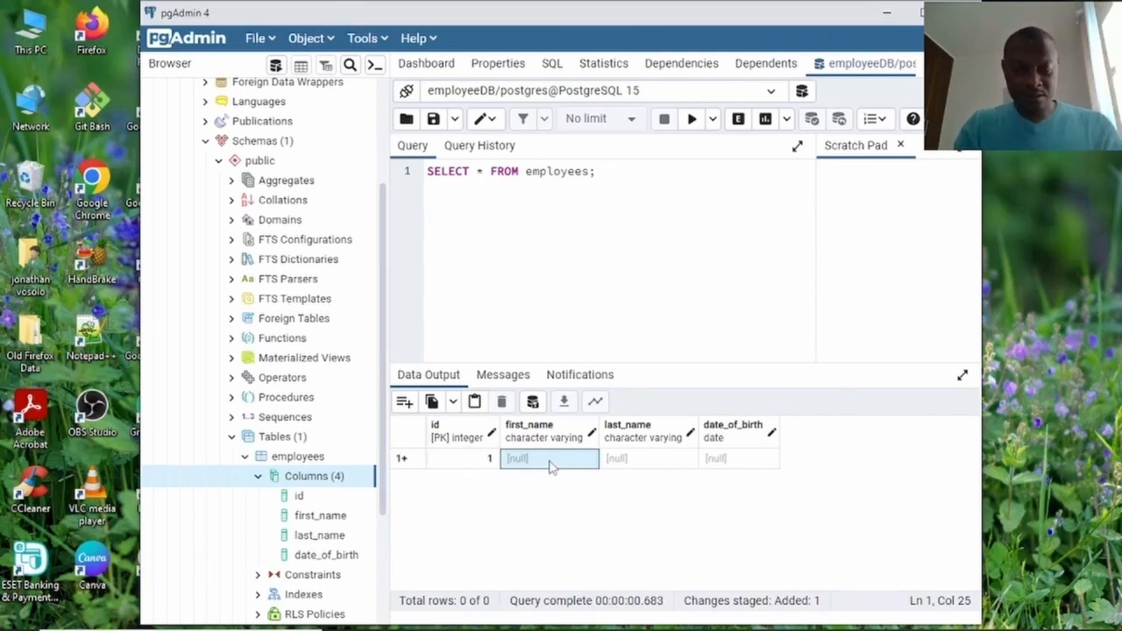
{"action": "double_click", "coordinate": [551, 467]}
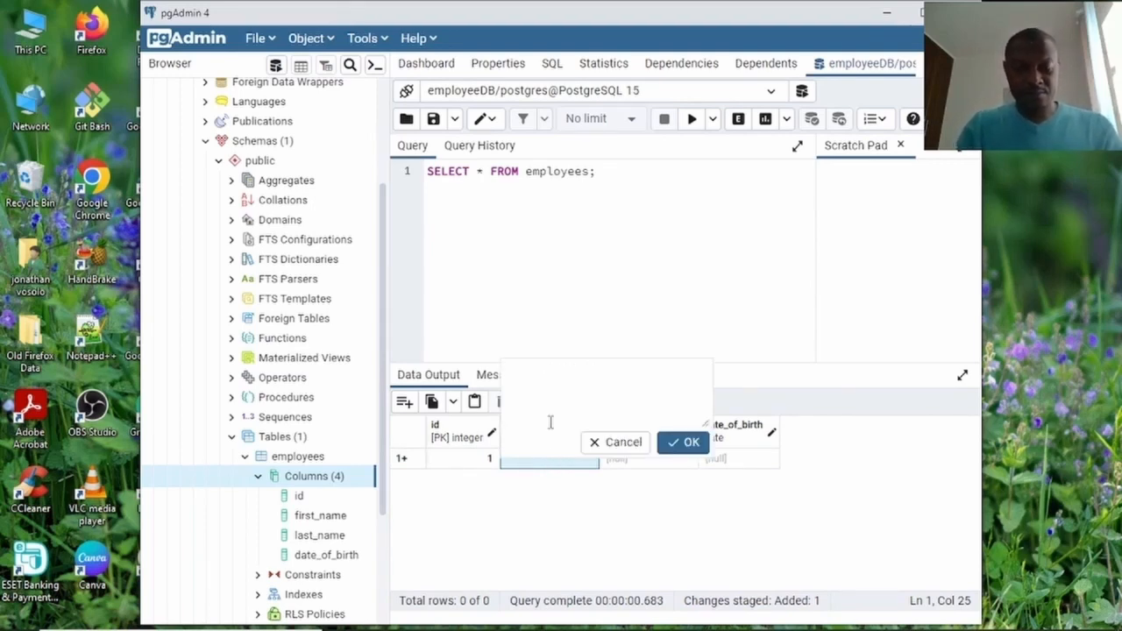
{"action": "type", "text": "Jimmy"}
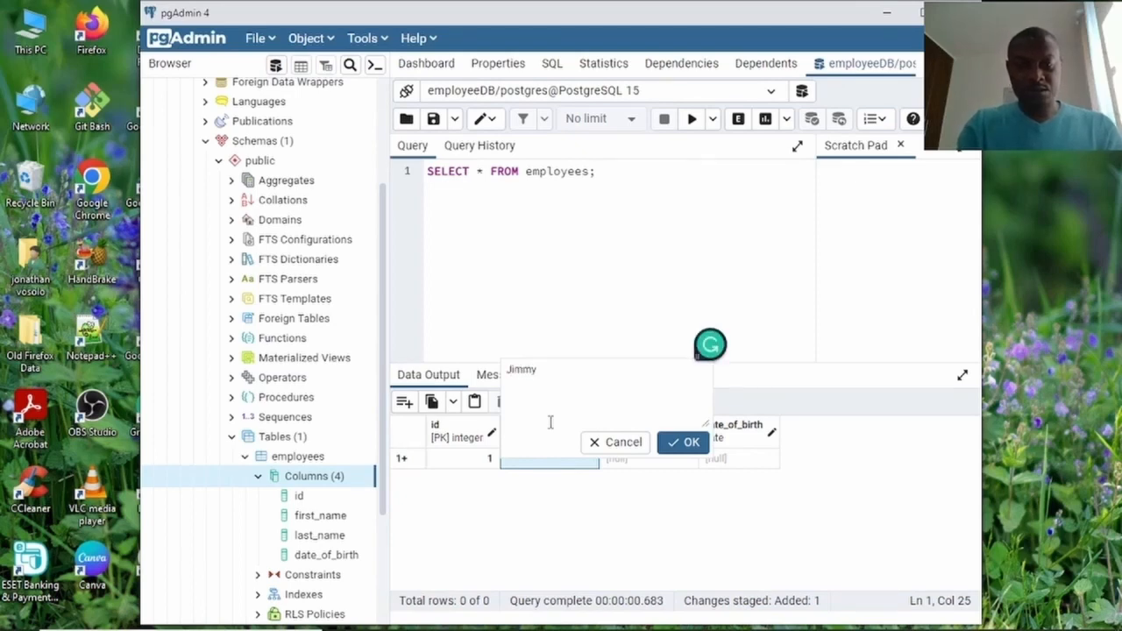
{"action": "left_click", "coordinate": [688, 446]}
{"action": "double_click", "coordinate": [630, 461]}
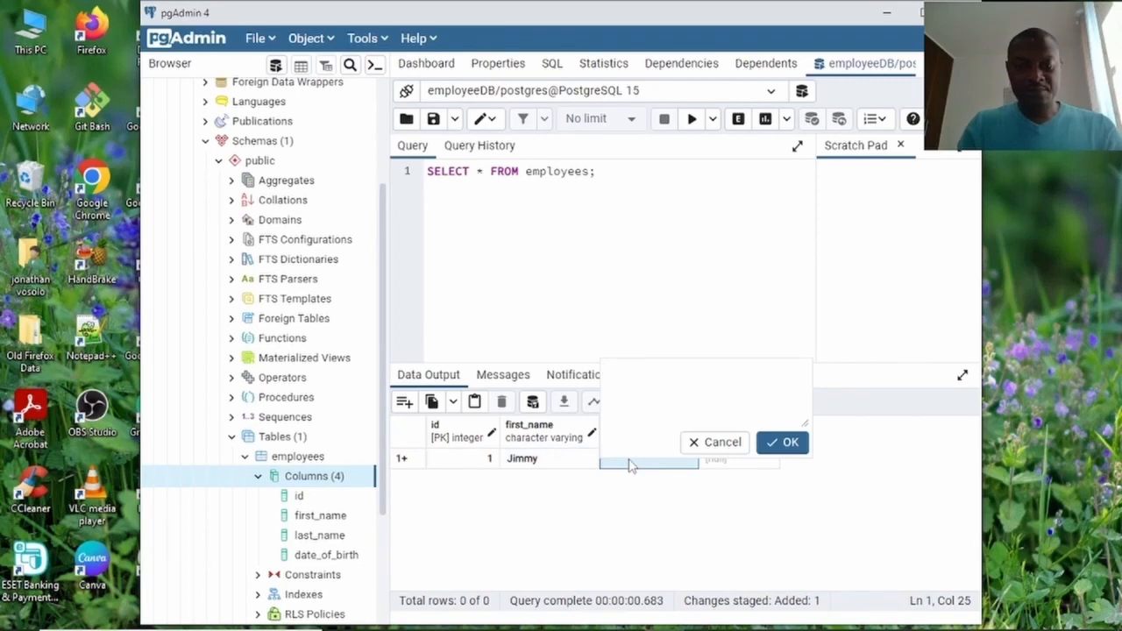
{"action": "type", "text": "Cater"}
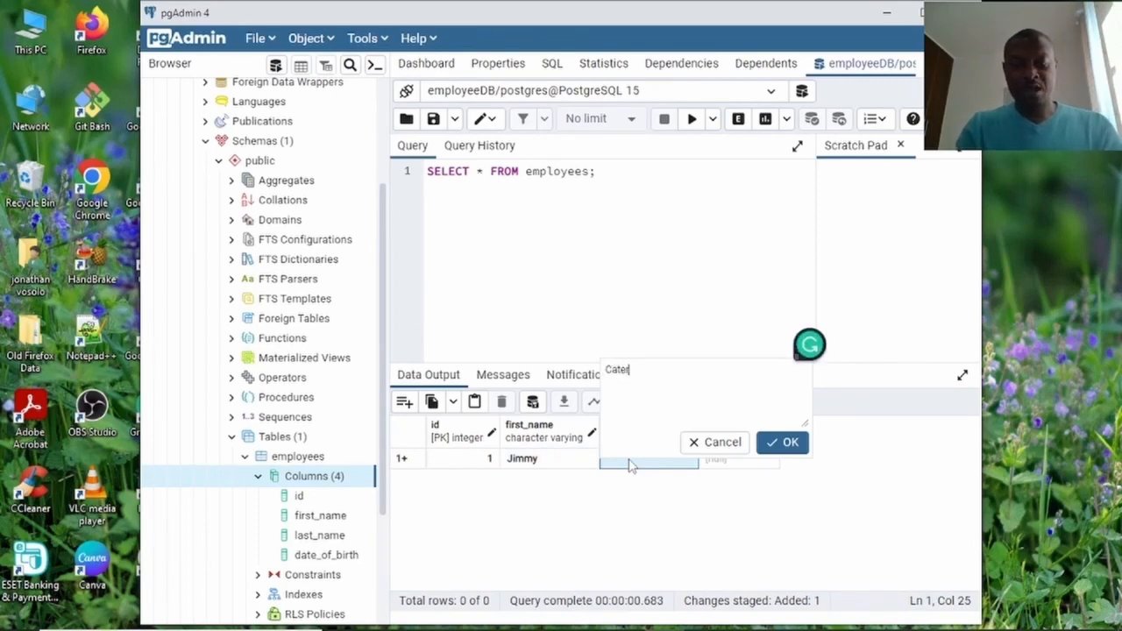
{"action": "left_click", "coordinate": [798, 451]}
{"action": "double_click", "coordinate": [747, 465]}
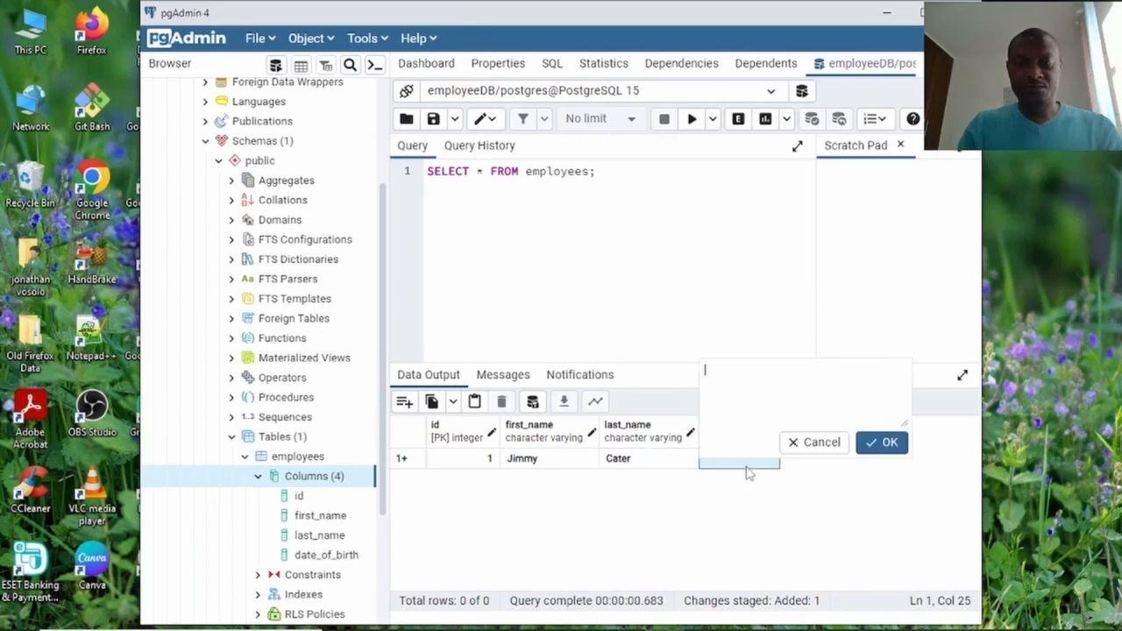
{"action": "type", "text": "10"}
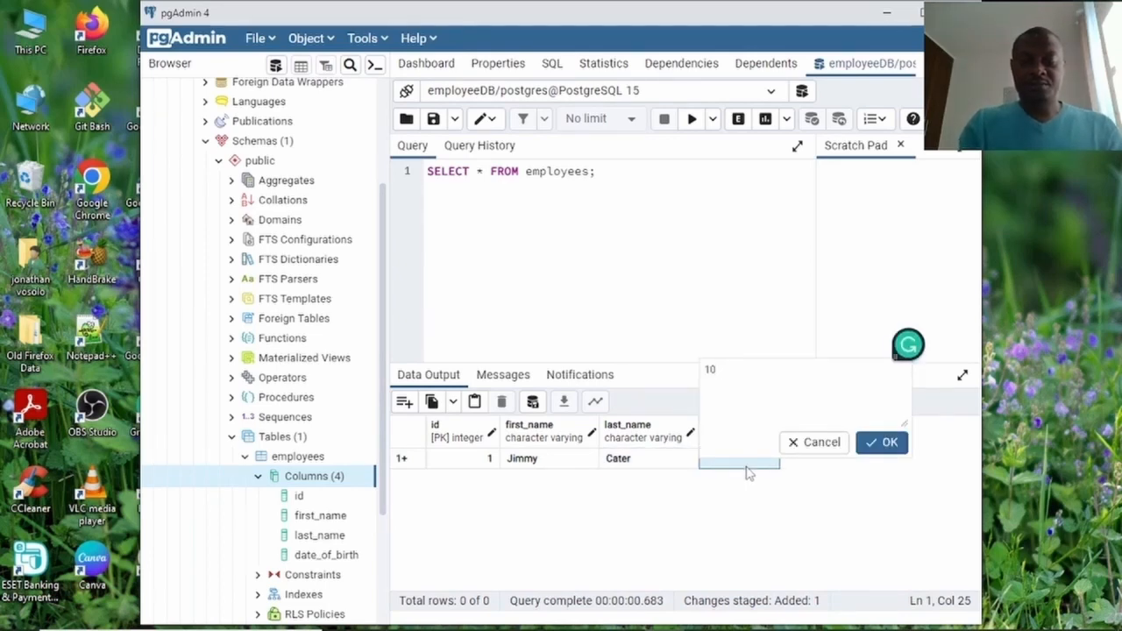
{"action": "type", "text": "-11"}
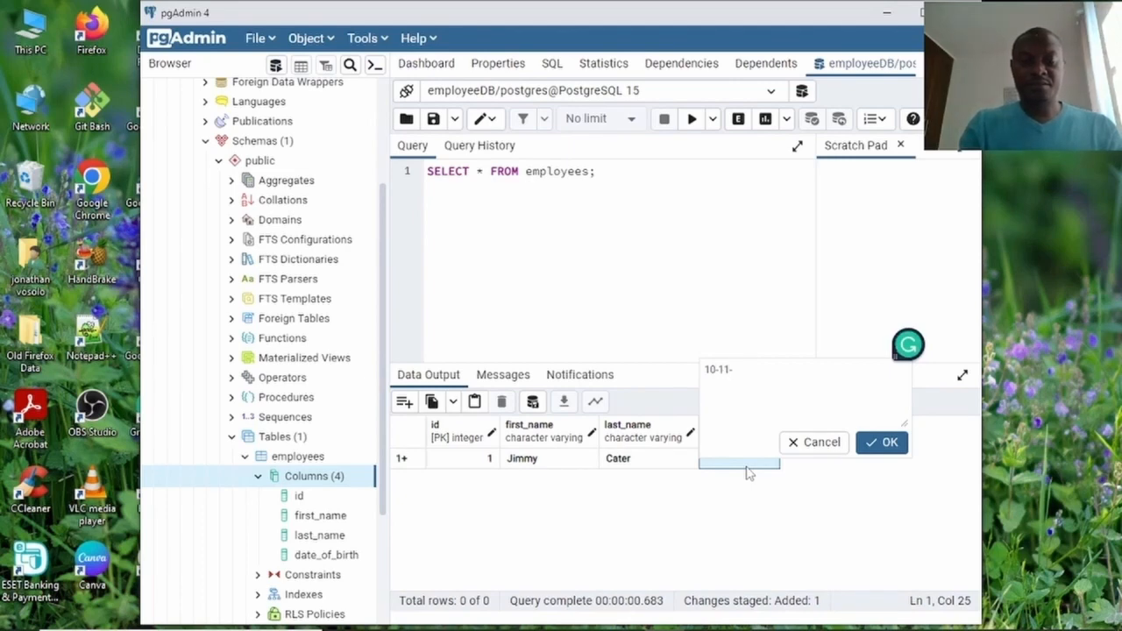
{"action": "type", "text": "-19"}
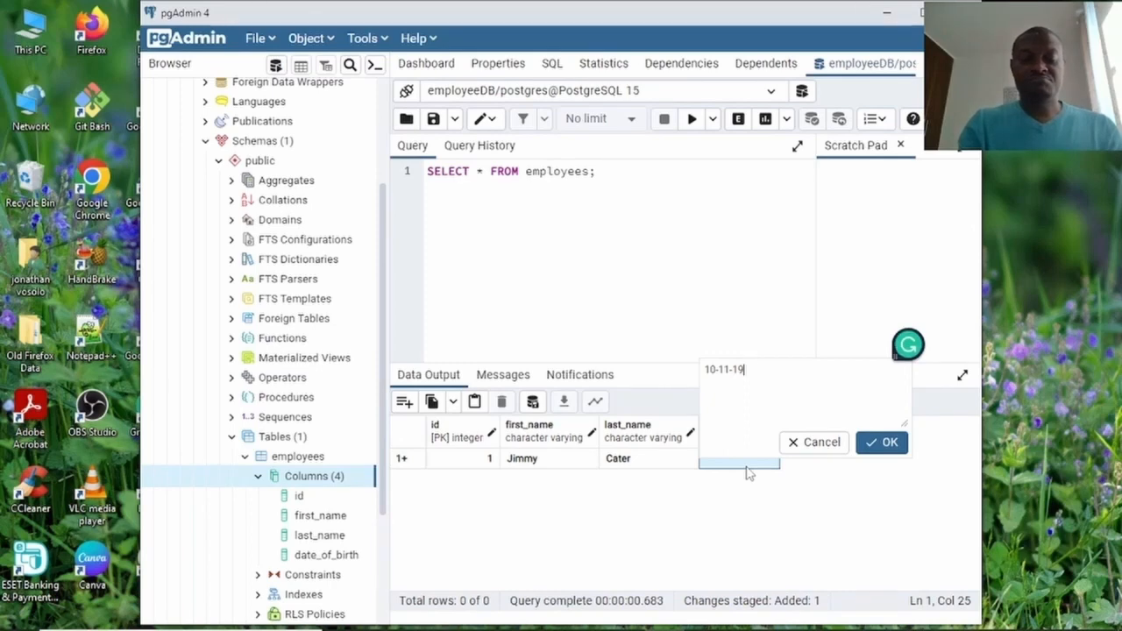
{"action": "type", "text": "90"}
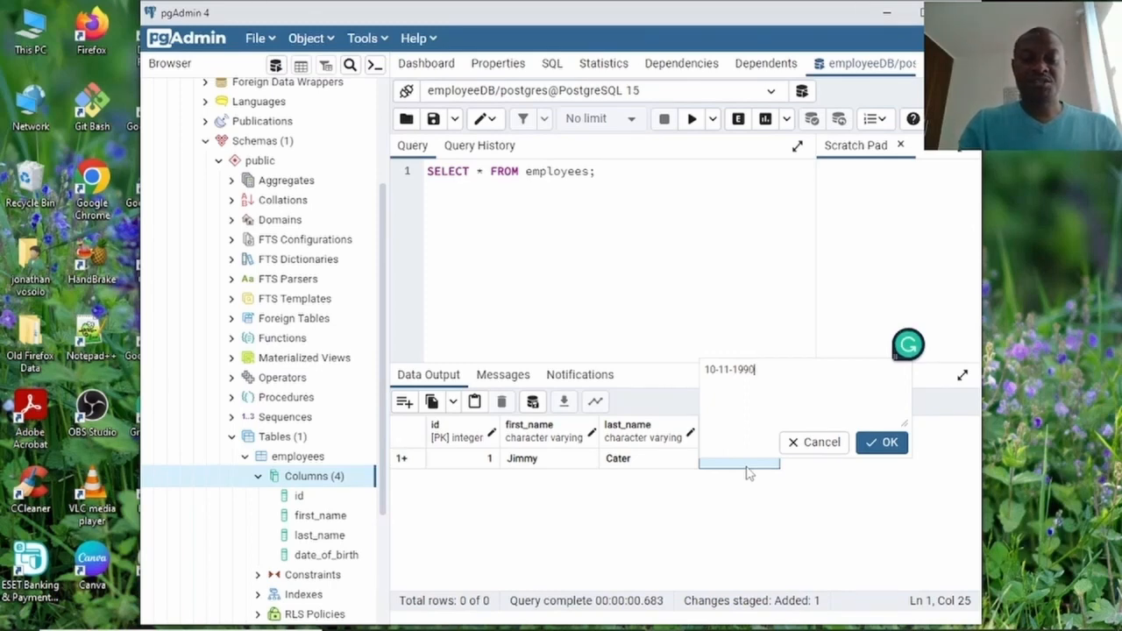
{"action": "left_click", "coordinate": [893, 445]}
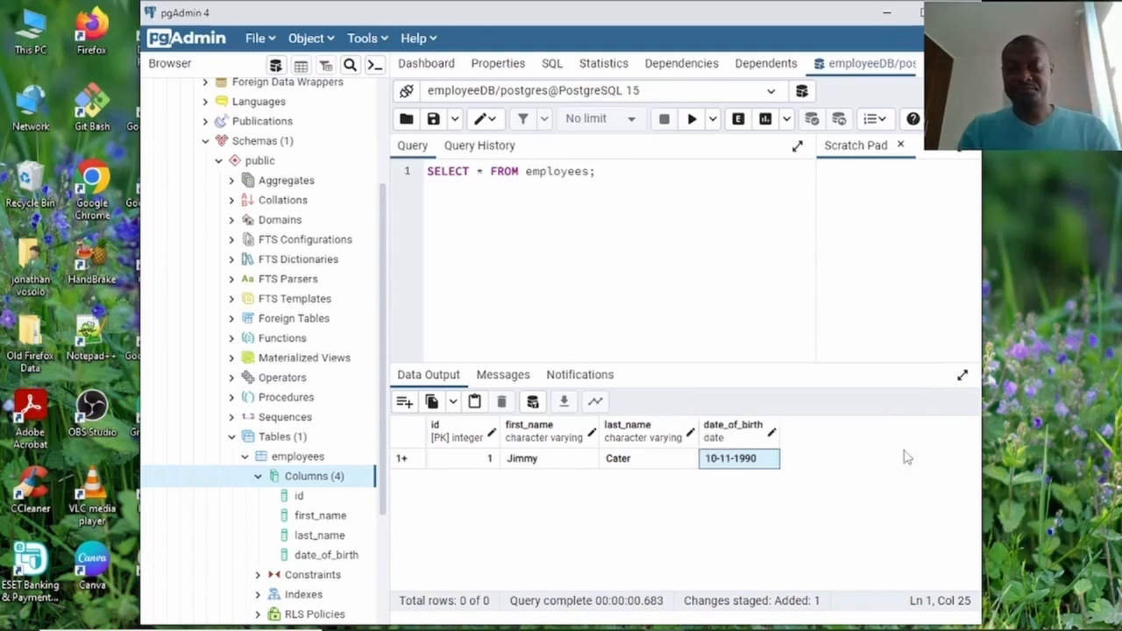
Add a second employee row with id 2, a first and last name, and birth date 12-12-2000.
{"action": "left_click", "coordinate": [404, 401]}
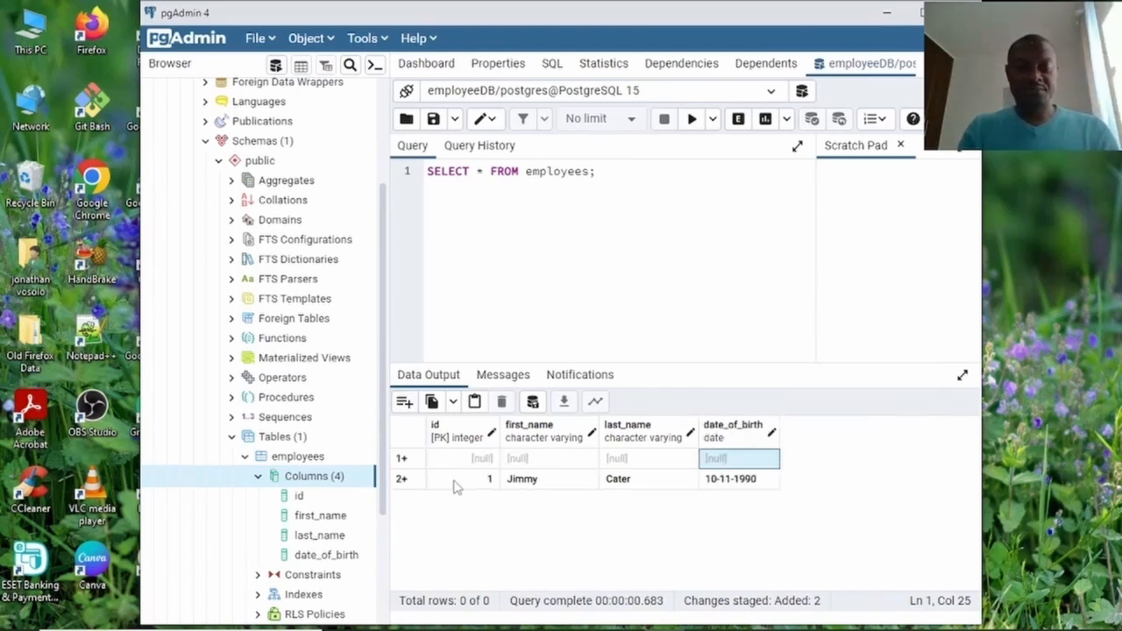
{"action": "left_click", "coordinate": [441, 458]}
{"action": "left_click", "coordinate": [441, 459]}
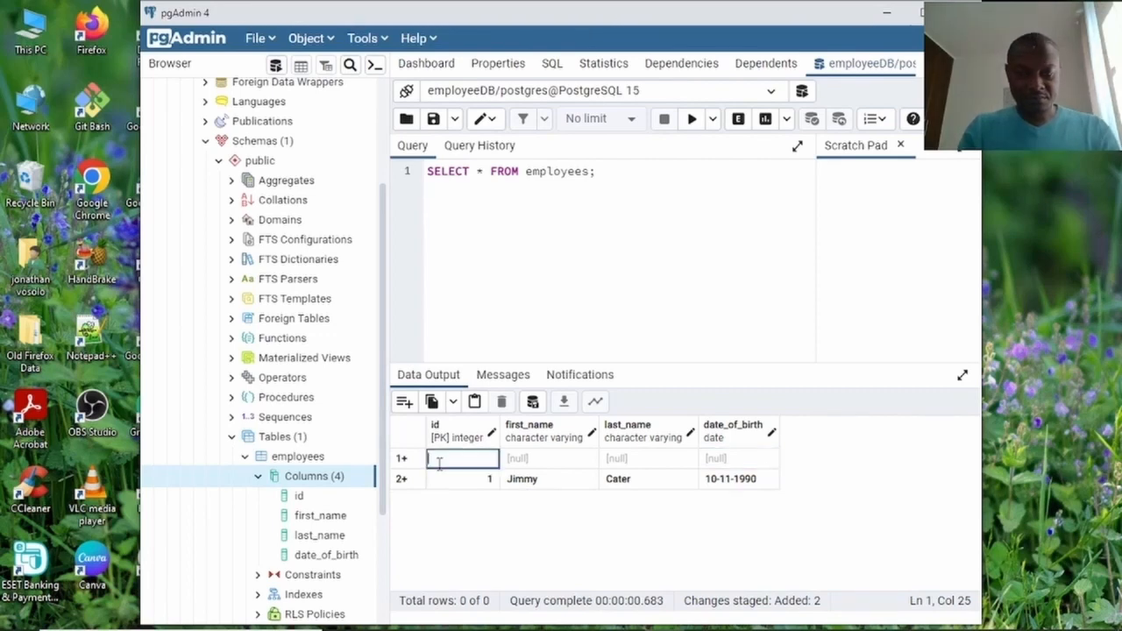
{"action": "type", "text": "2"}
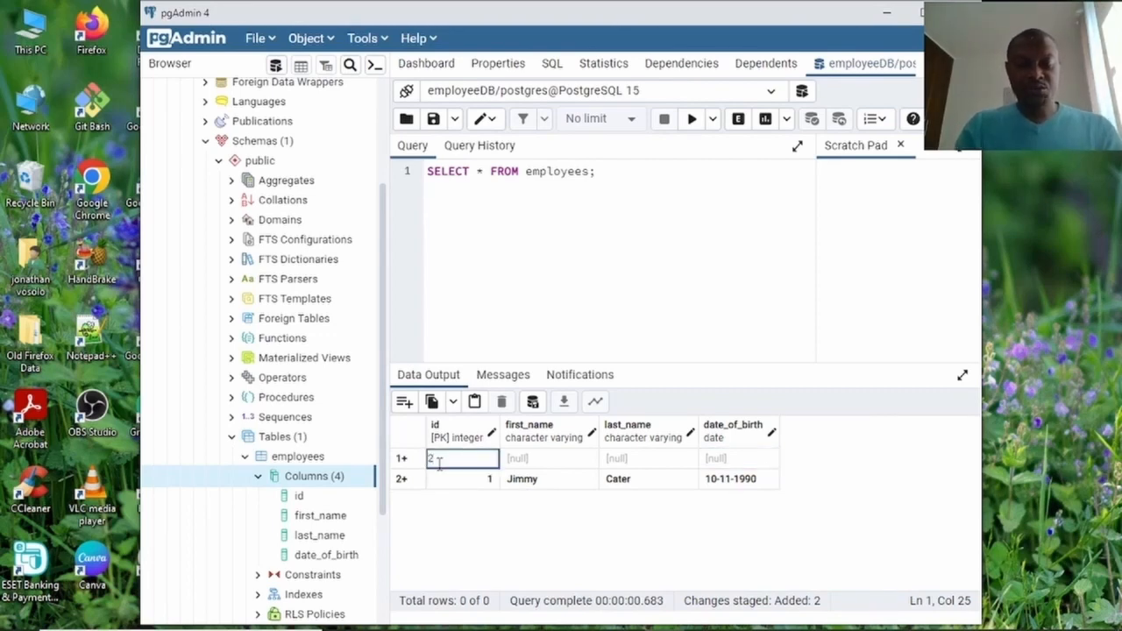
{"action": "left_click", "coordinate": [541, 459]}
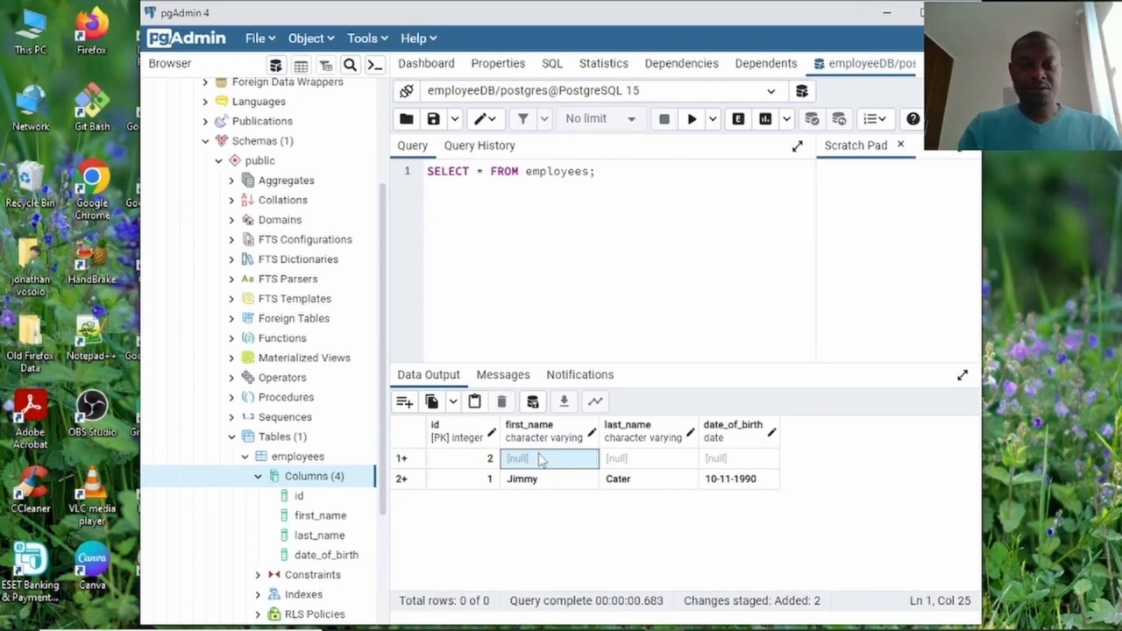
{"action": "left_click", "coordinate": [538, 463]}
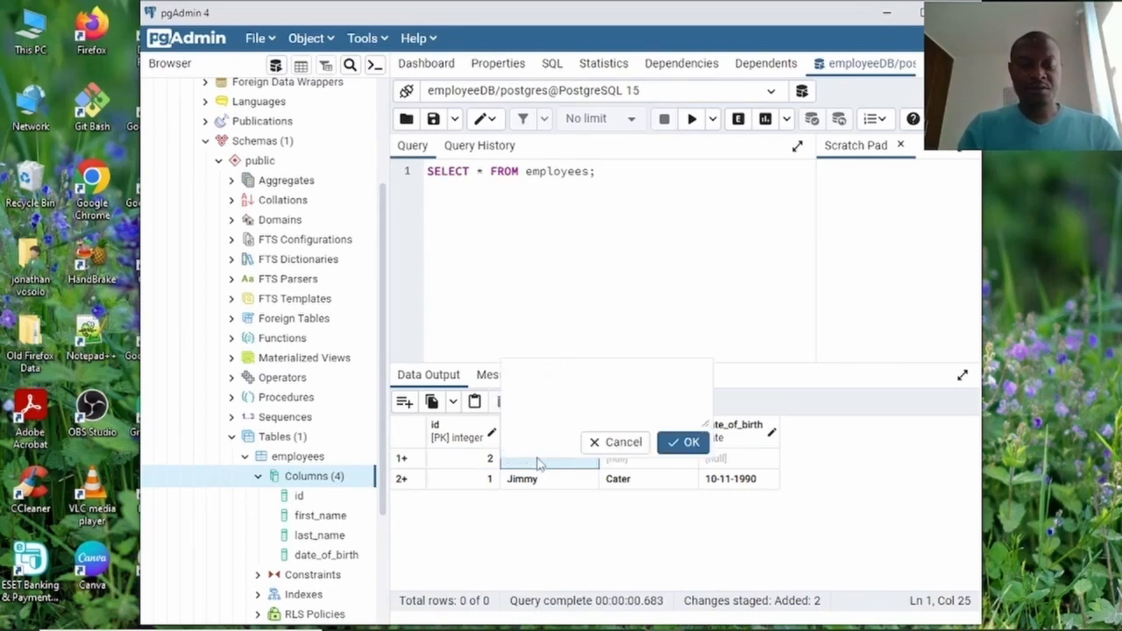
{"action": "type", "text": "John"}
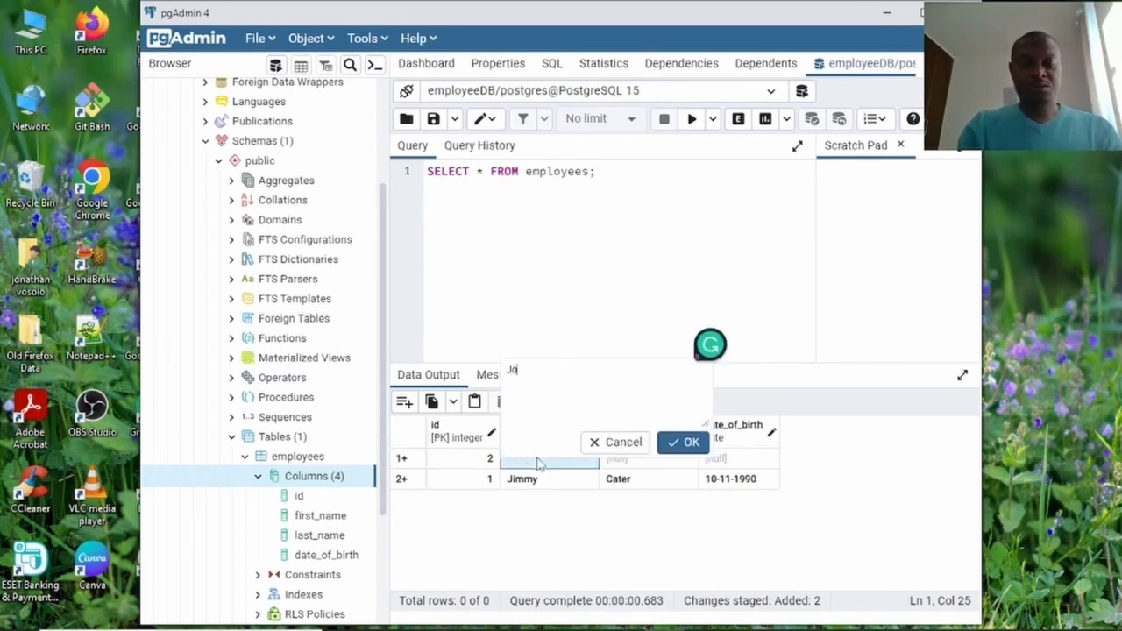
{"action": "left_click", "coordinate": [692, 443]}
{"action": "left_click", "coordinate": [658, 467]}
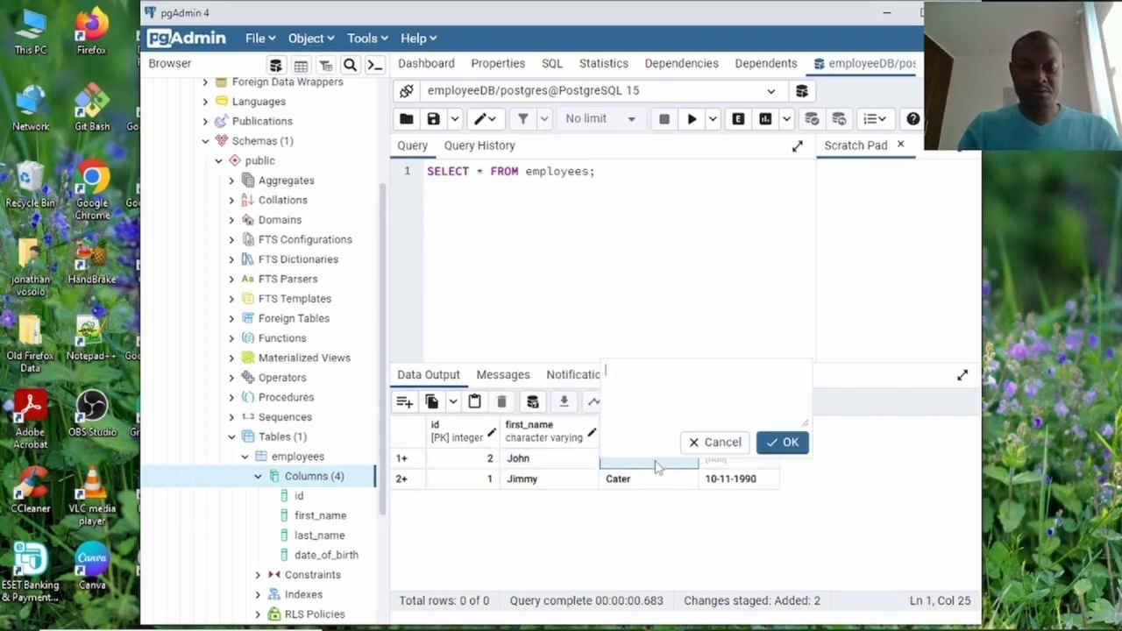
{"action": "type", "text": "Cena"}
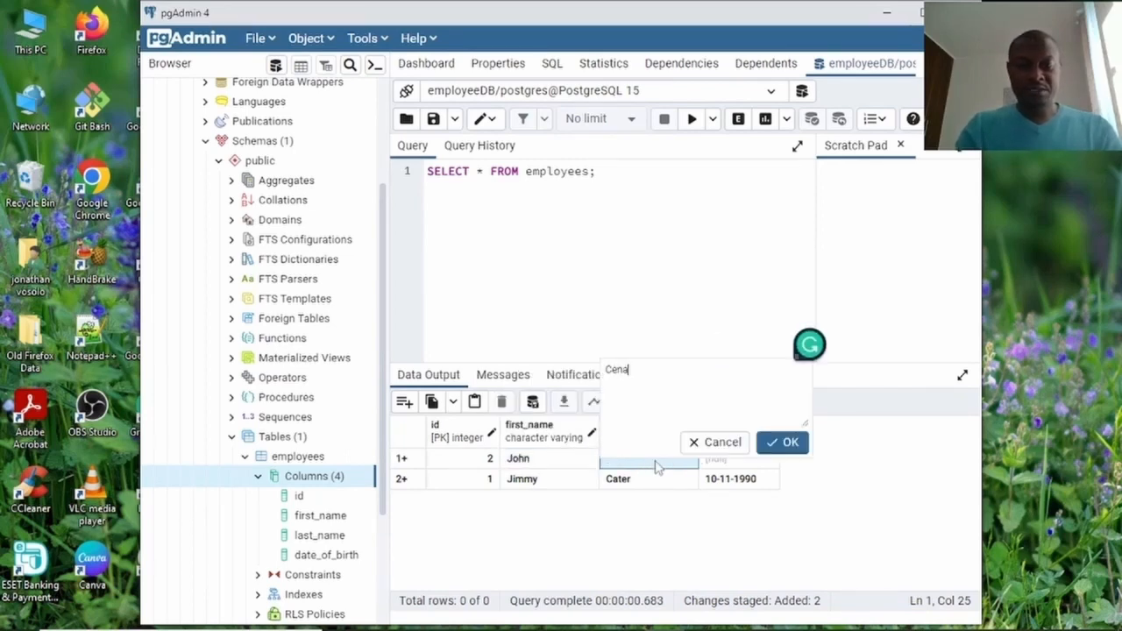
{"action": "left_click", "coordinate": [783, 443]}
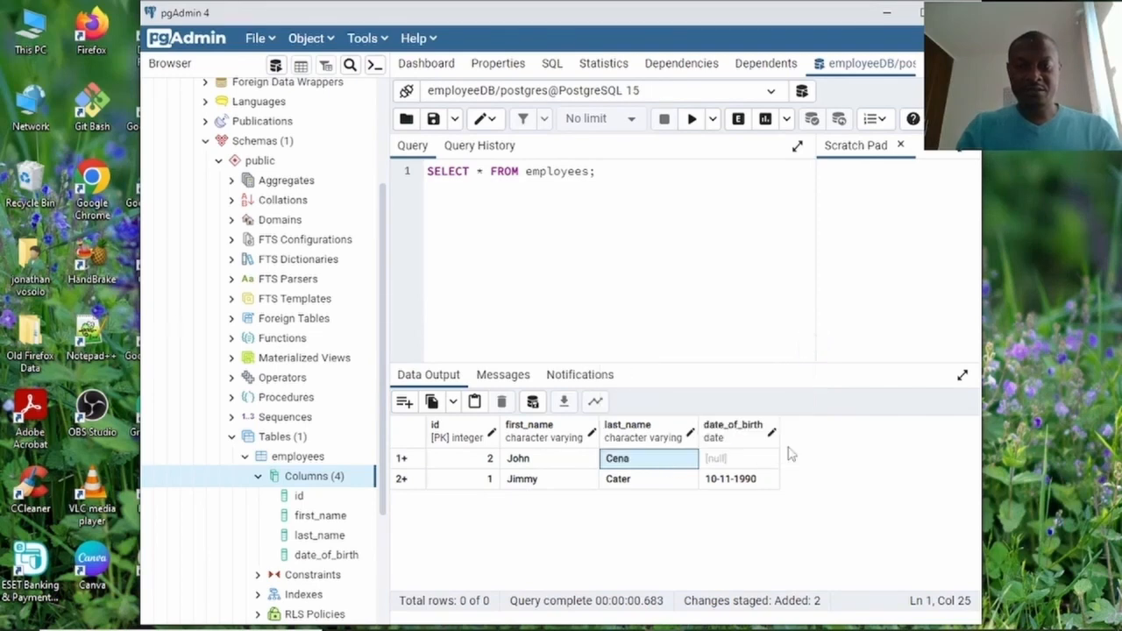
{"action": "left_click", "coordinate": [747, 468]}
{"action": "left_click", "coordinate": [747, 468]}
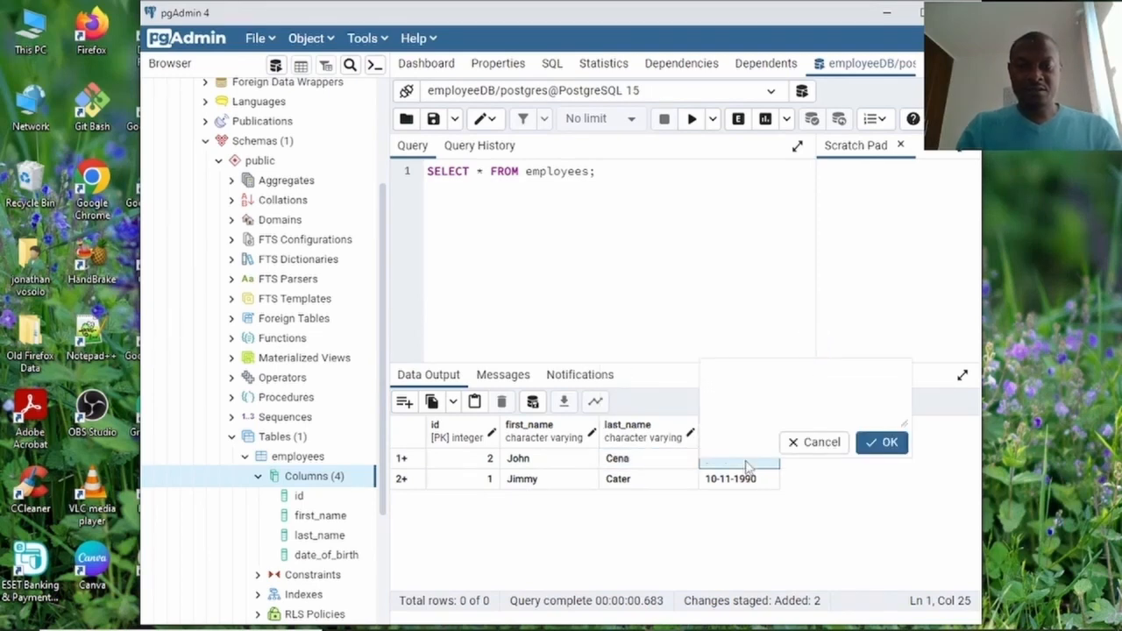
{"action": "type", "text": "12"}
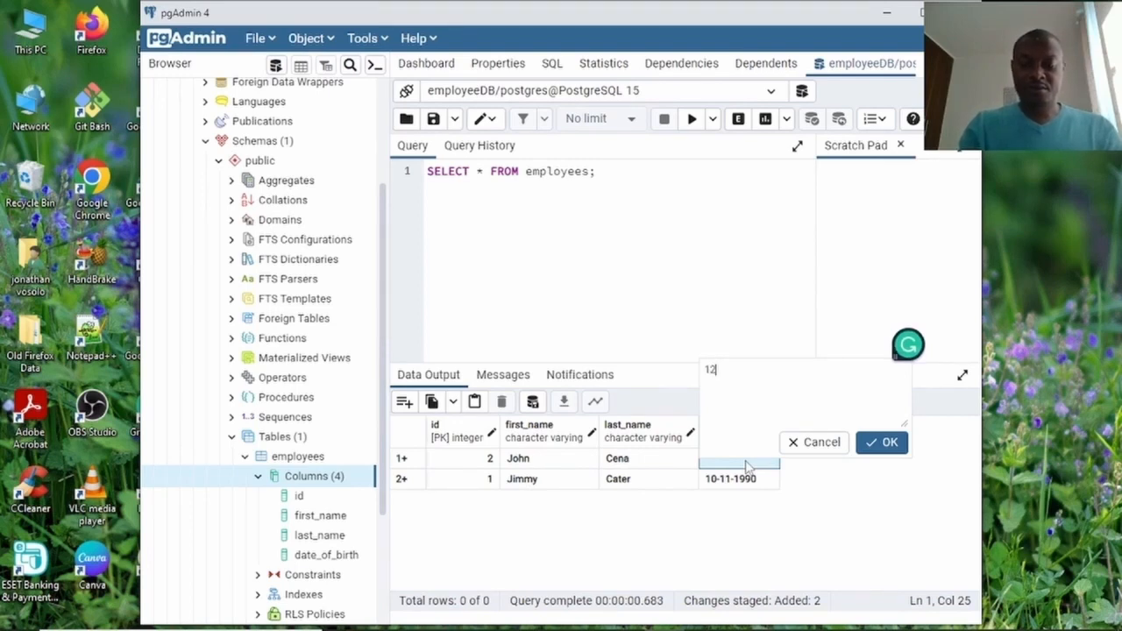
{"action": "type", "text": "-"}
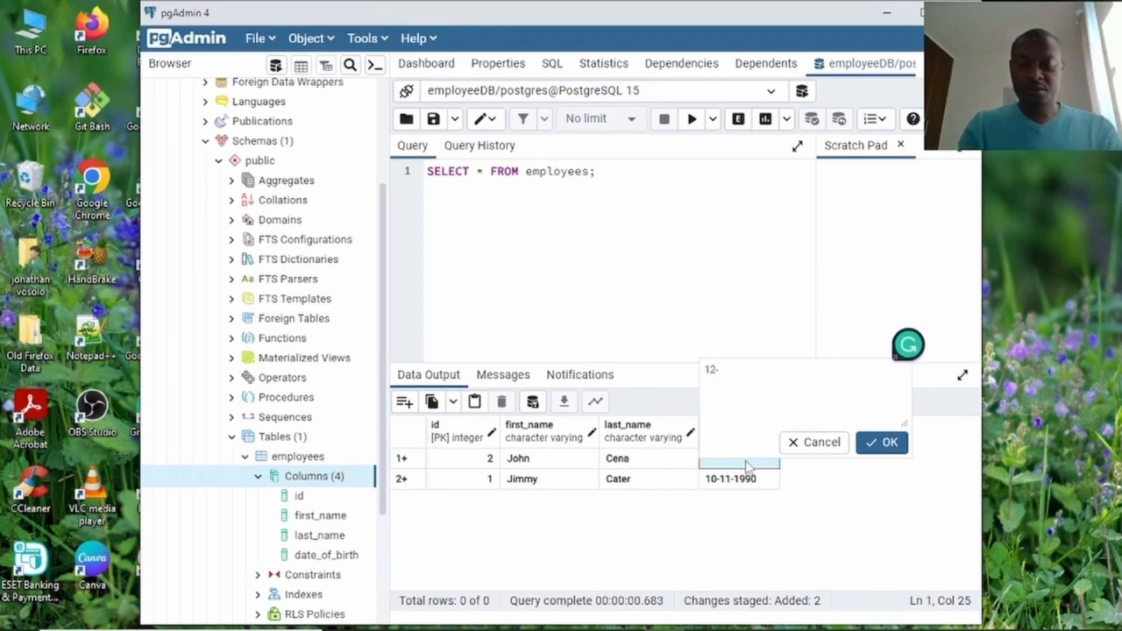
{"action": "type", "text": "12-"}
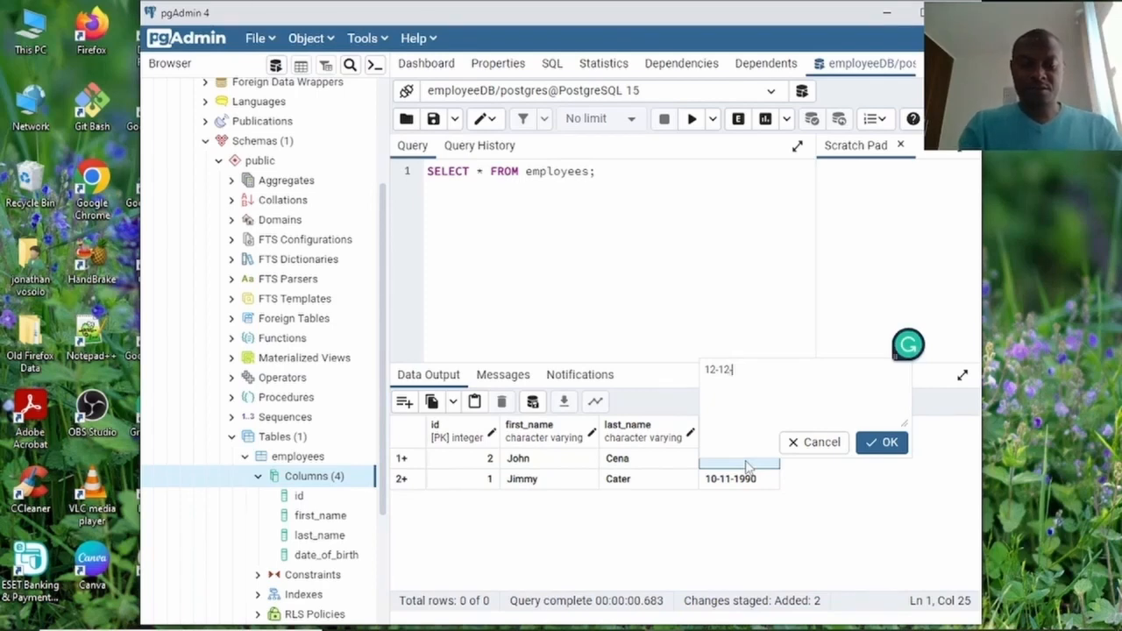
{"action": "type", "text": "2000"}
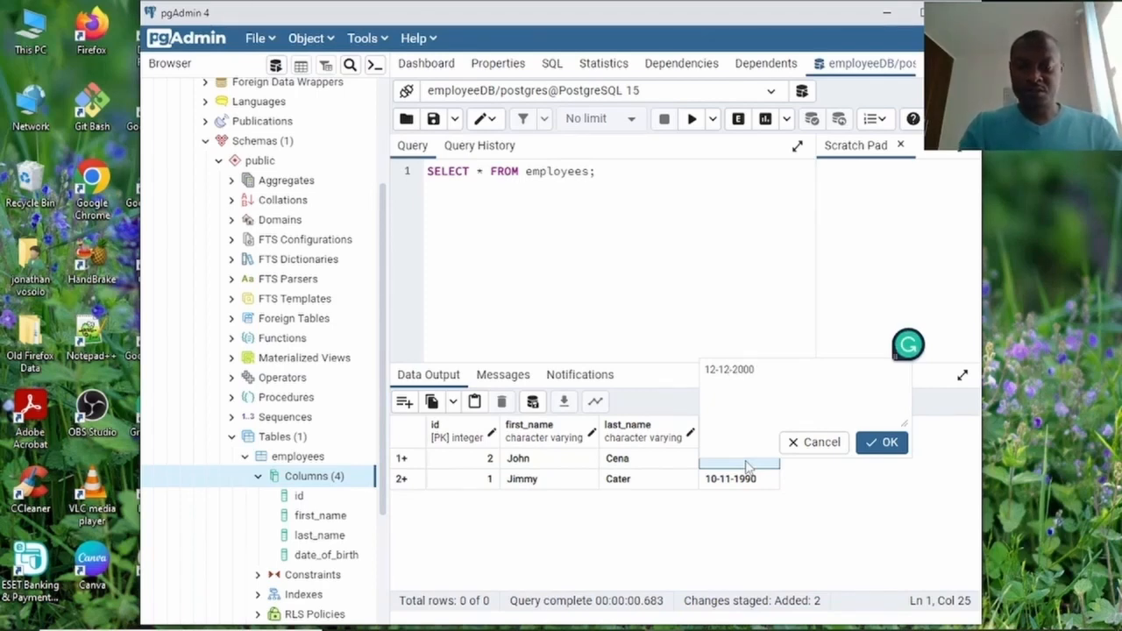
{"action": "left_click", "coordinate": [884, 442]}
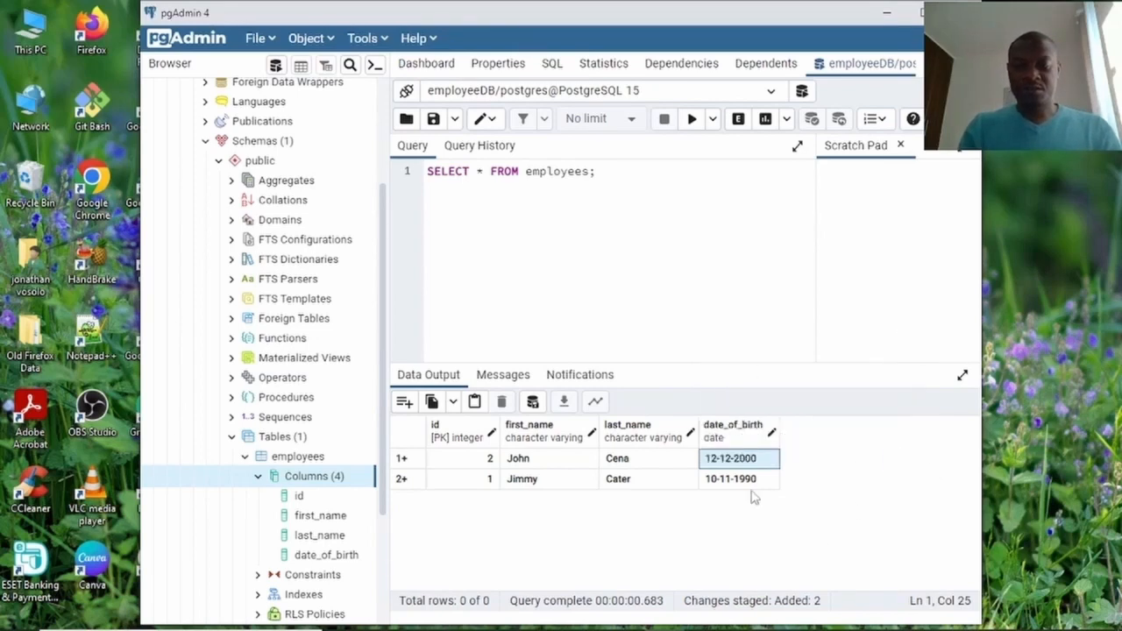
Save the two staged employee rows and refresh the object tree via Object > Refresh.
{"action": "left_click", "coordinate": [533, 402]}
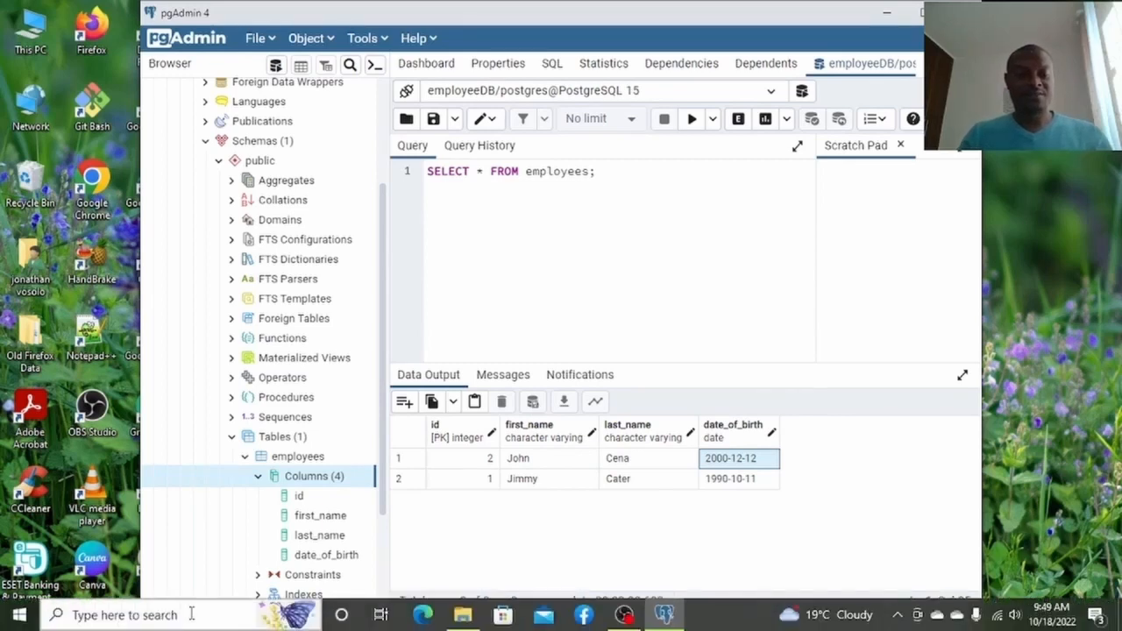
{"action": "left_click", "coordinate": [265, 41]}
{"action": "left_click", "coordinate": [306, 40]}
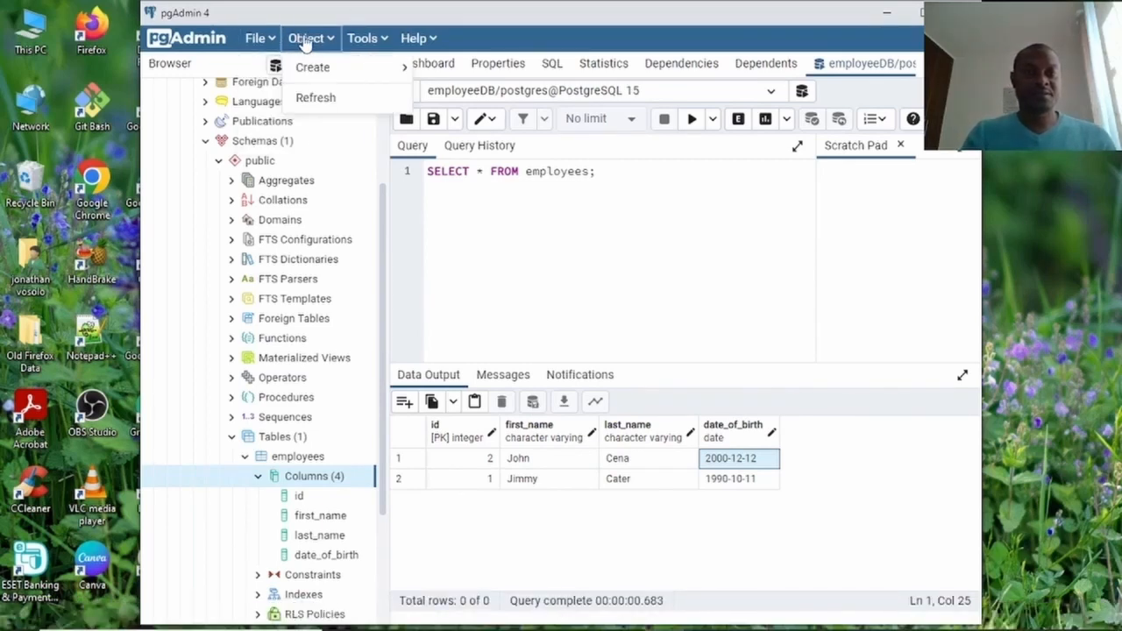
{"action": "left_click", "coordinate": [323, 98]}
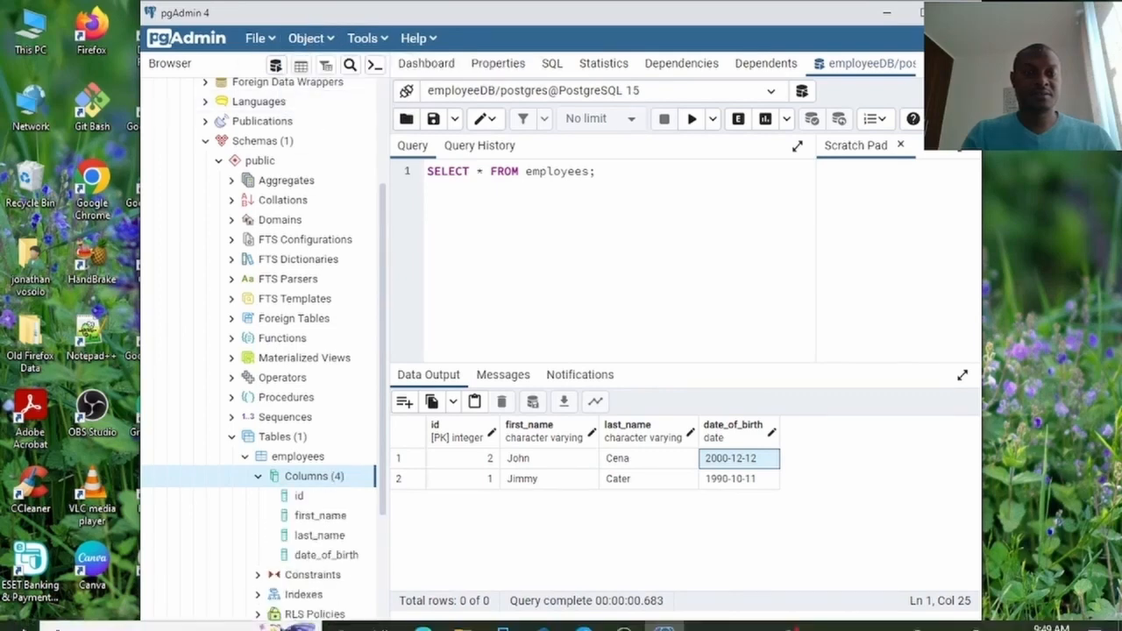
Launch Command Prompt by searching Windows for cmd.
{"action": "left_click", "coordinate": [19, 615]}
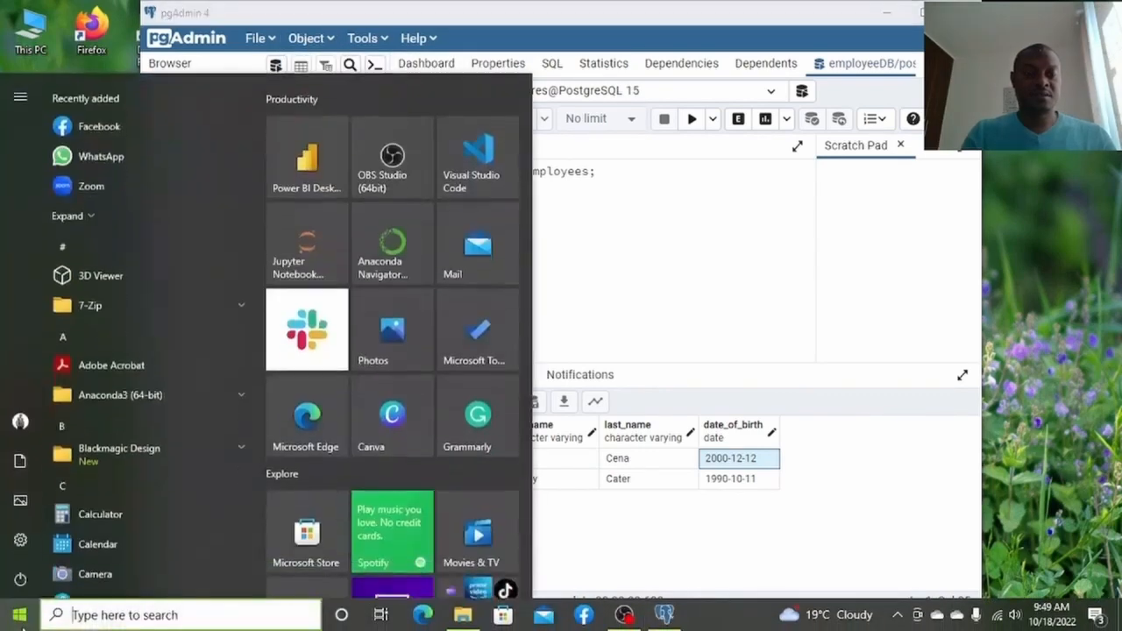
{"action": "left_click", "coordinate": [170, 624]}
{"action": "type", "text": "cmd"}
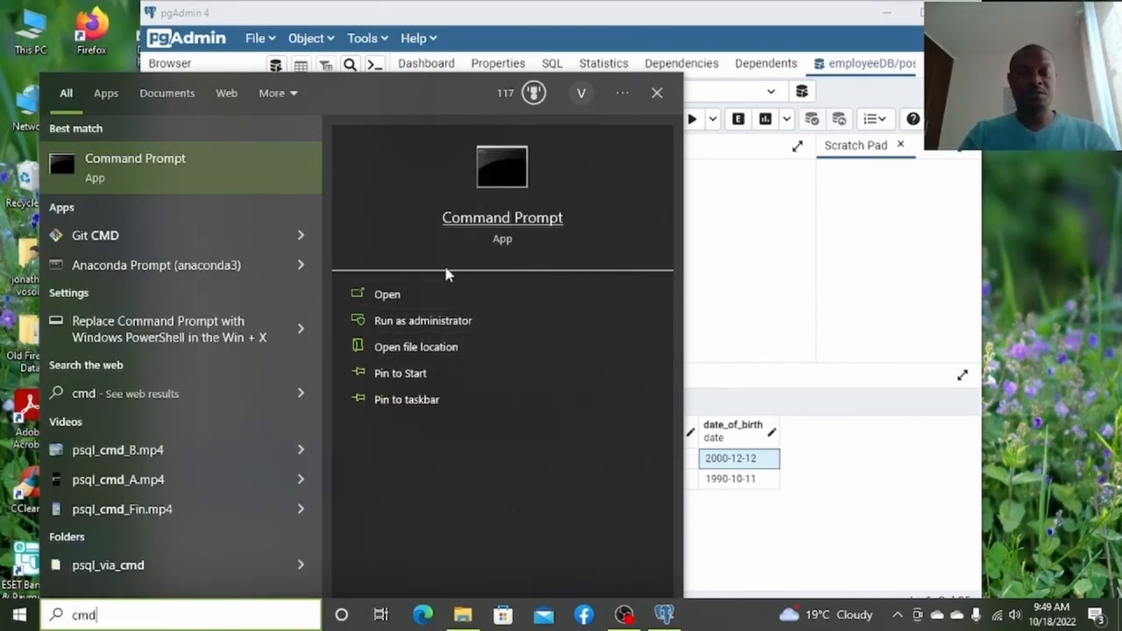
{"action": "left_click", "coordinate": [433, 291]}
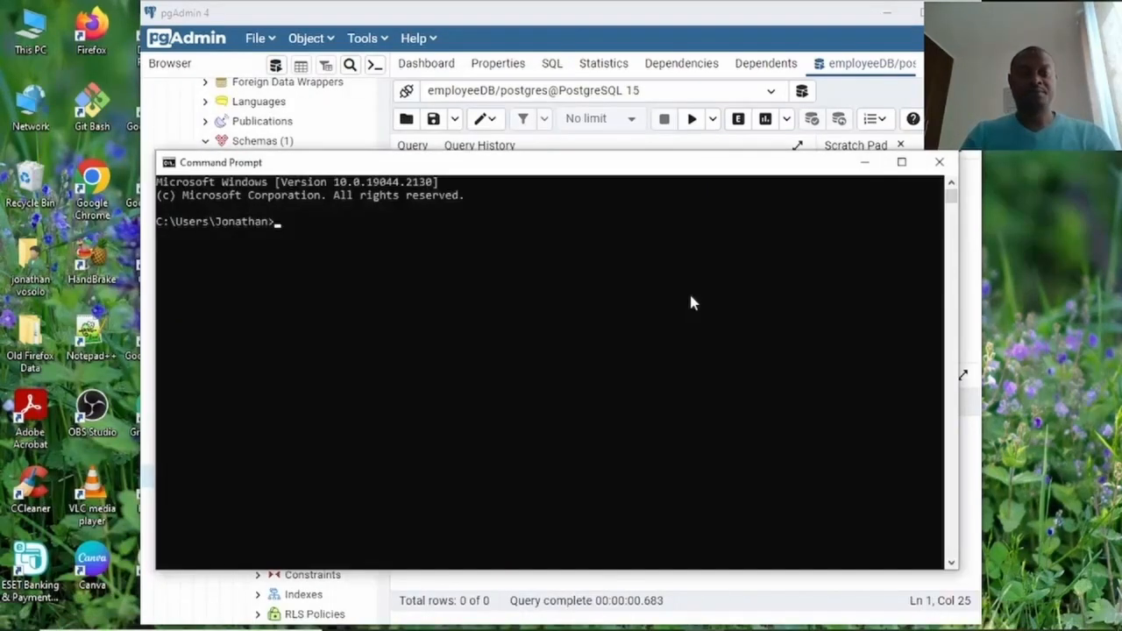
Move to the C:\ root, clear the screen, and enter psql -h localhost -U postgres -d employeeDB.
{"action": "type", "text": "cd\\"}
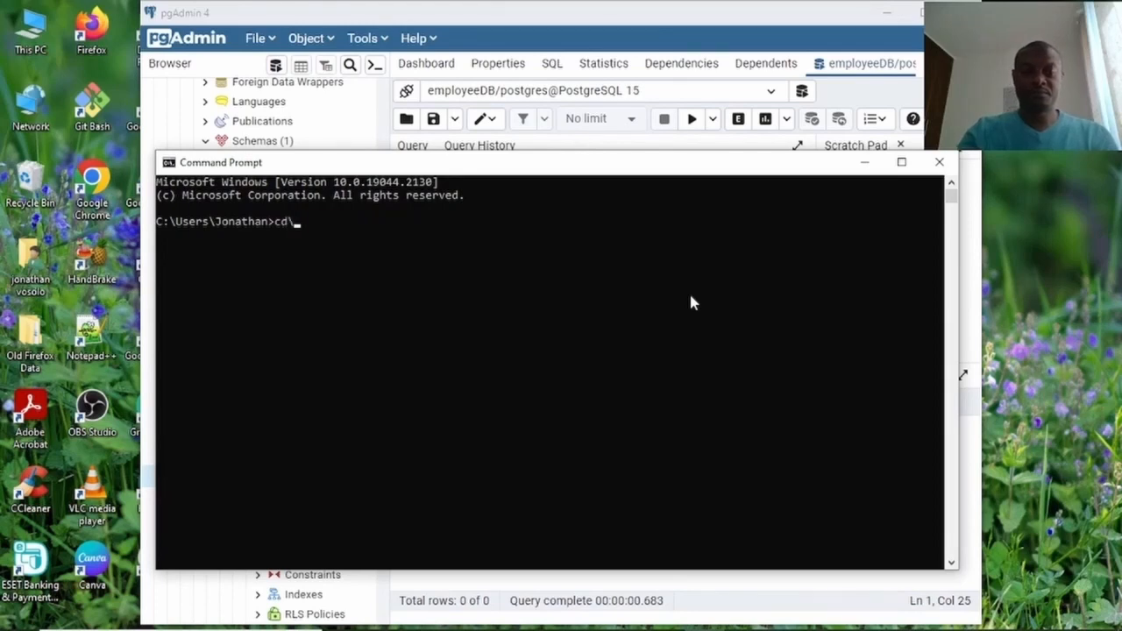
{"action": "key", "text": "Return"}
{"action": "type", "text": "cls"}
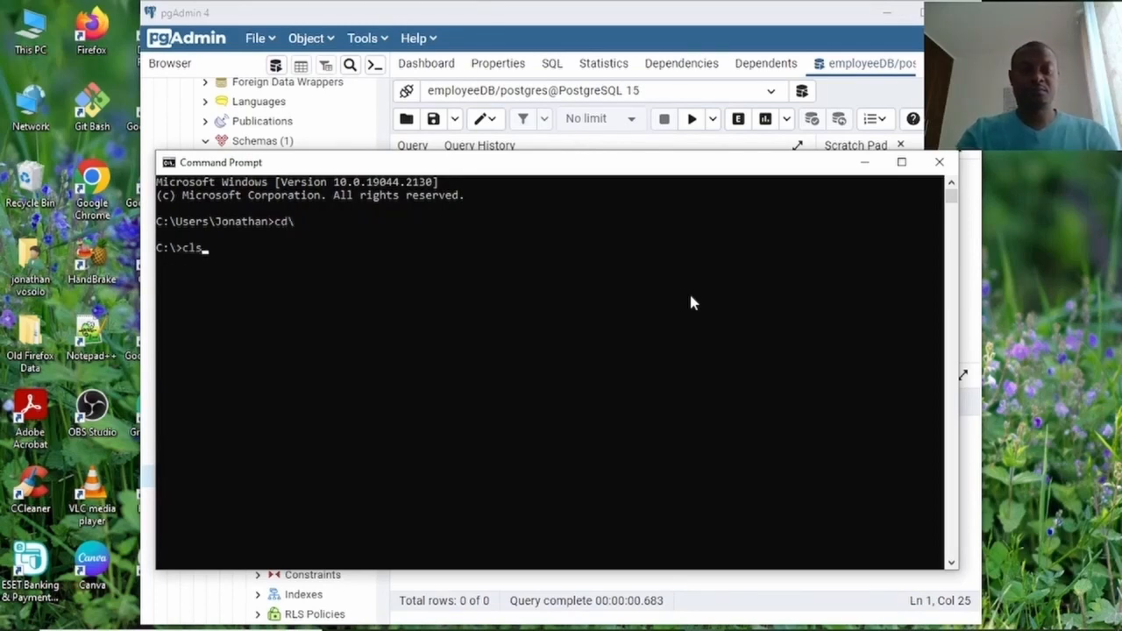
{"action": "key", "text": "Return"}
{"action": "type", "text": "ps"}
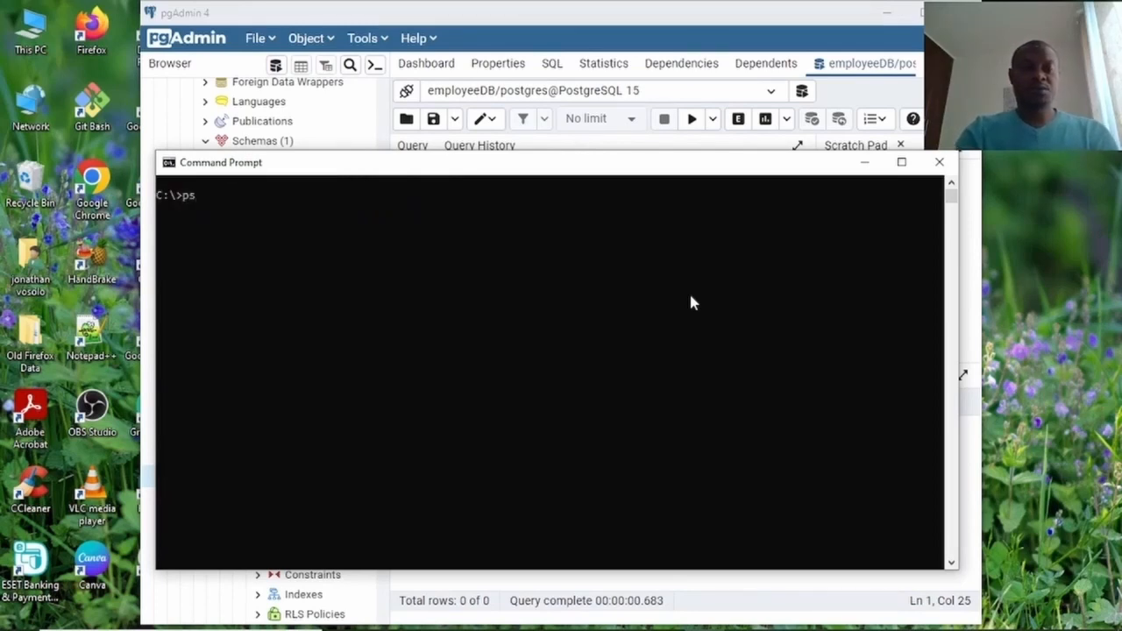
{"action": "type", "text": "ql -h local"}
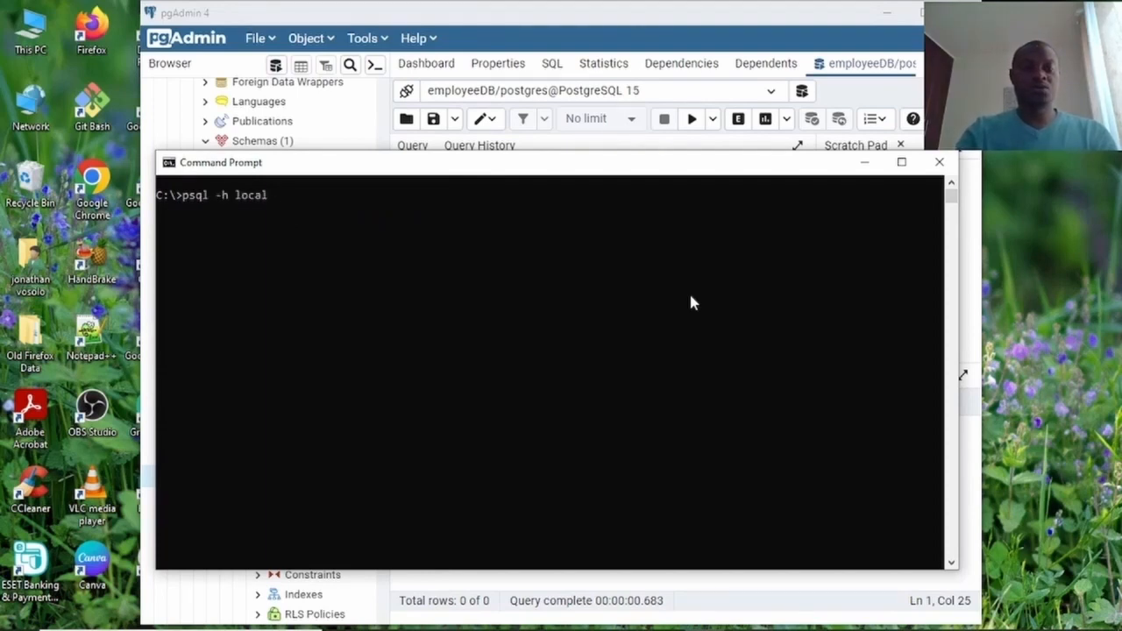
{"action": "type", "text": "host -"}
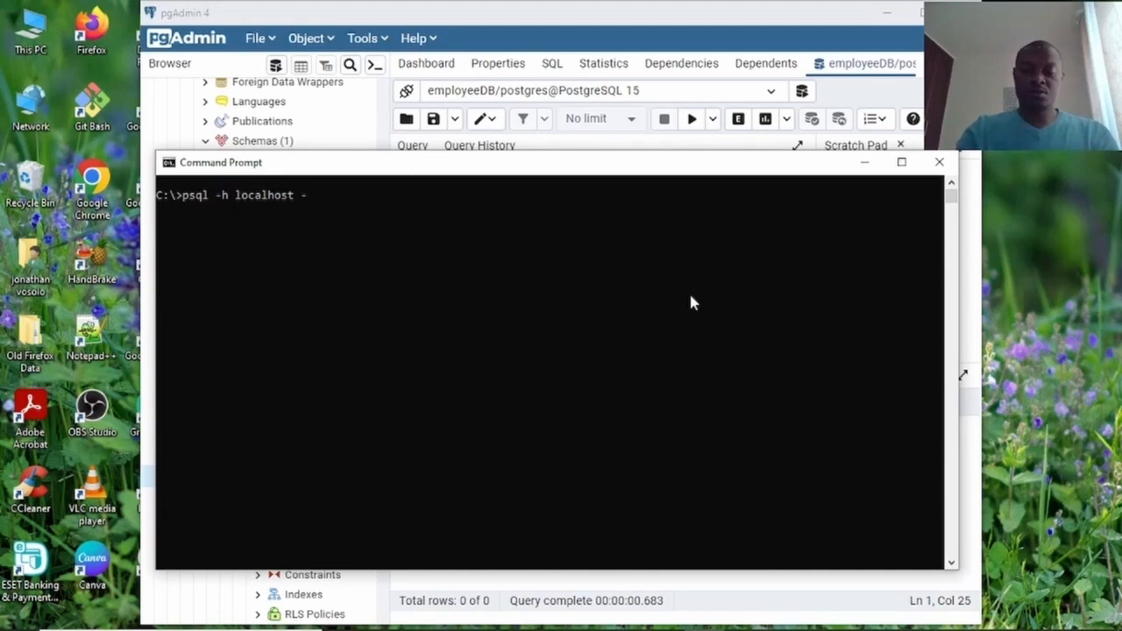
{"action": "type", "text": "U po"}
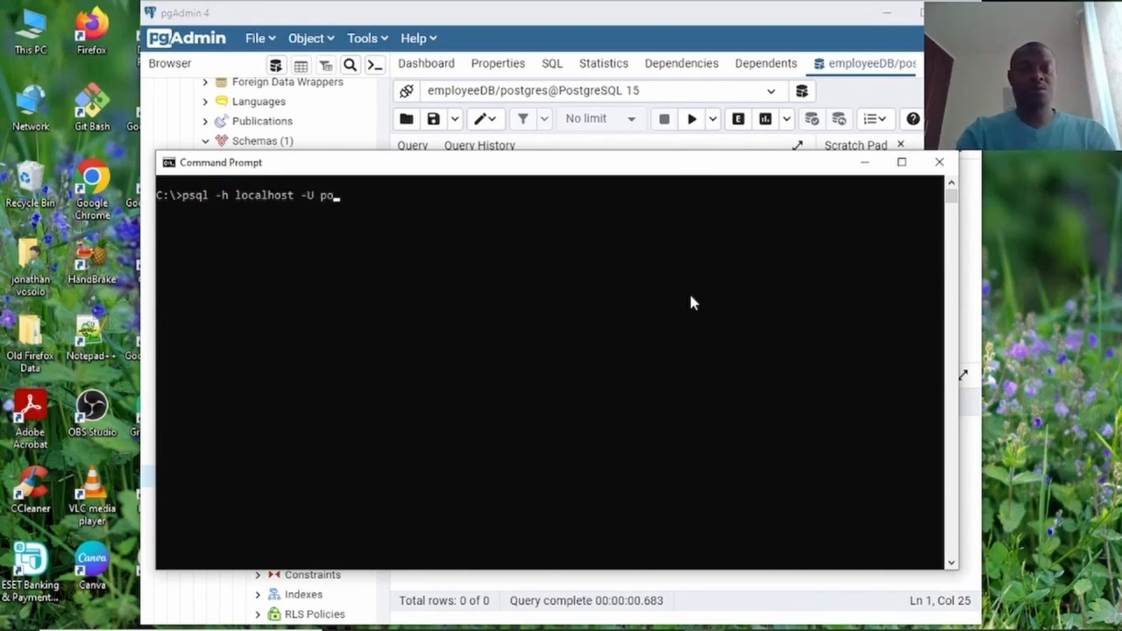
{"action": "type", "text": "stgres -d"}
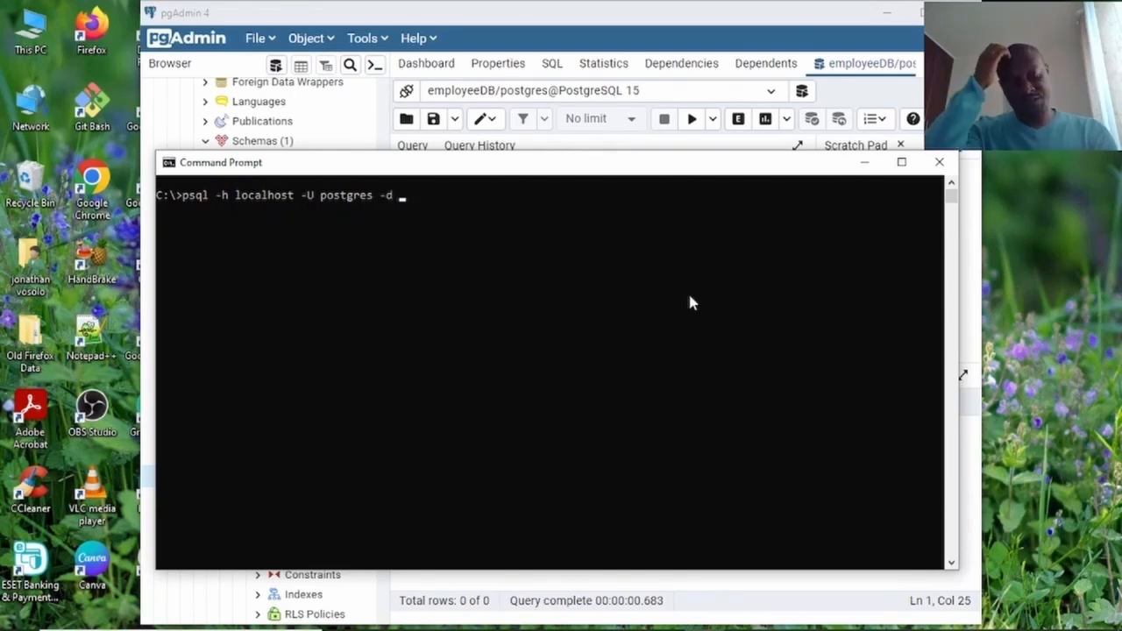
{"action": "type", "text": " empl"}
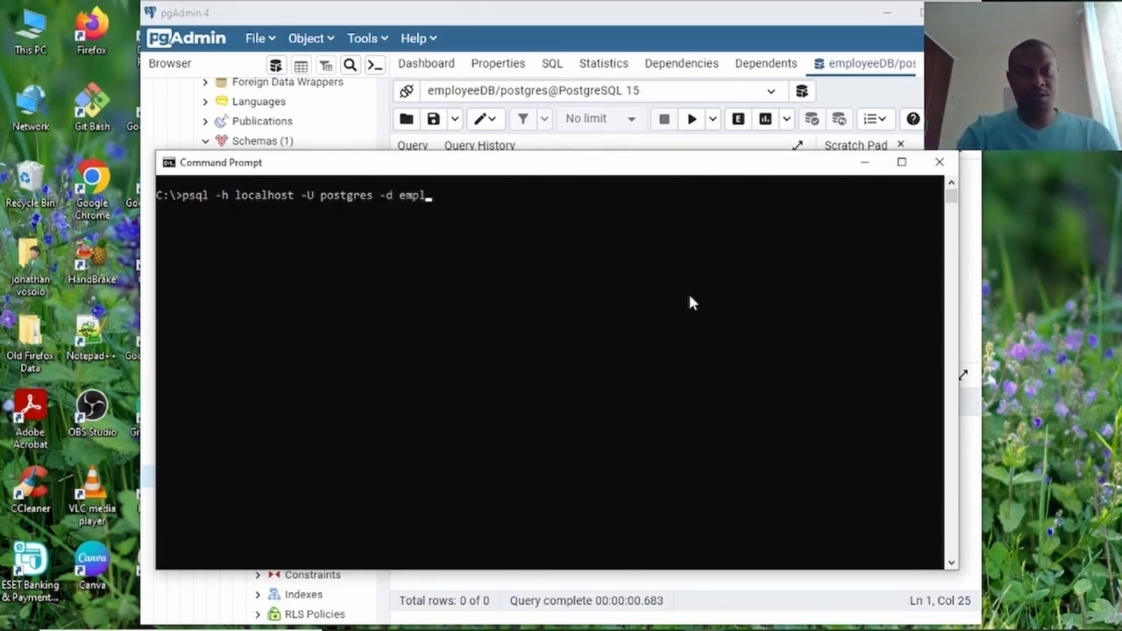
{"action": "type", "text": "oyee"}
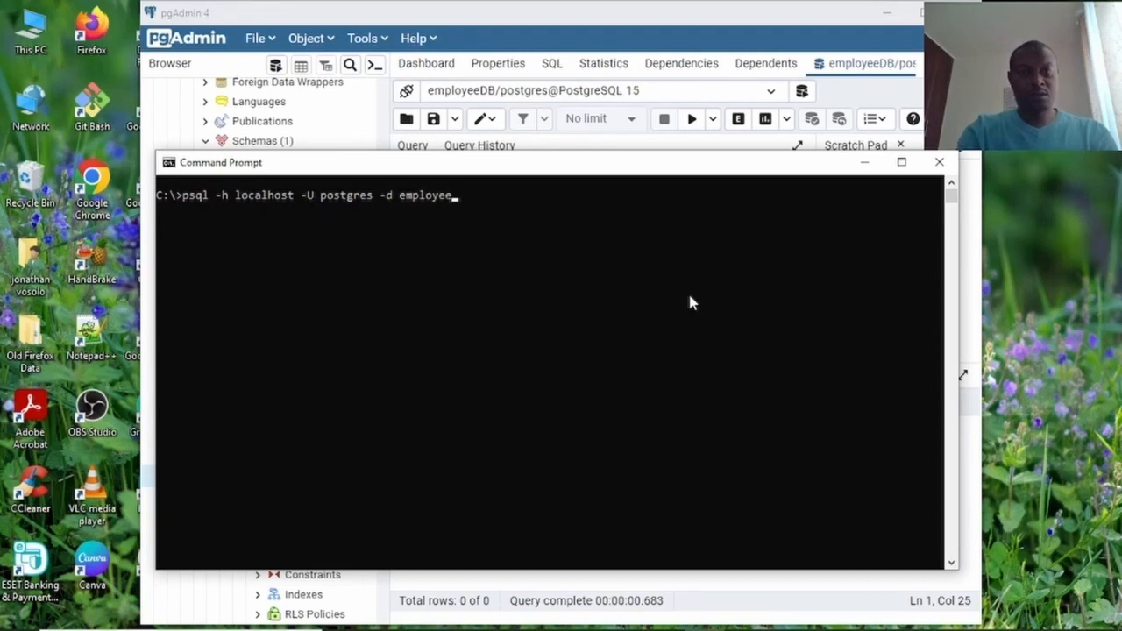
{"action": "type", "text": "DB"}
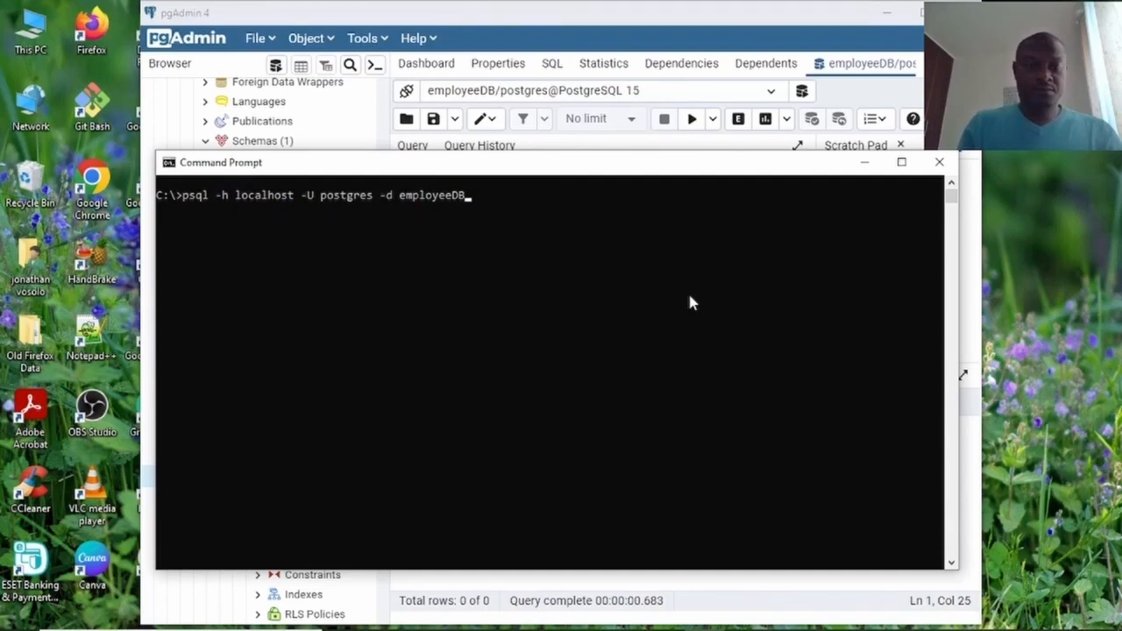
Run the psql connection command and enter the postgres password to reach the employeeDB=# prompt.
{"action": "key", "text": "Left"}
{"action": "key", "text": "Left"}
{"action": "key", "text": "Left"}
{"action": "key", "text": "Left"}
{"action": "key", "text": "Left"}
{"action": "key", "text": "Left"}
{"action": "key", "text": "Left"}
{"action": "key", "text": "Left"}
{"action": "key", "text": "Left"}
{"action": "key", "text": "Left"}
{"action": "key", "text": "Left"}
{"action": "key", "text": "Left"}
{"action": "key", "text": "Left"}
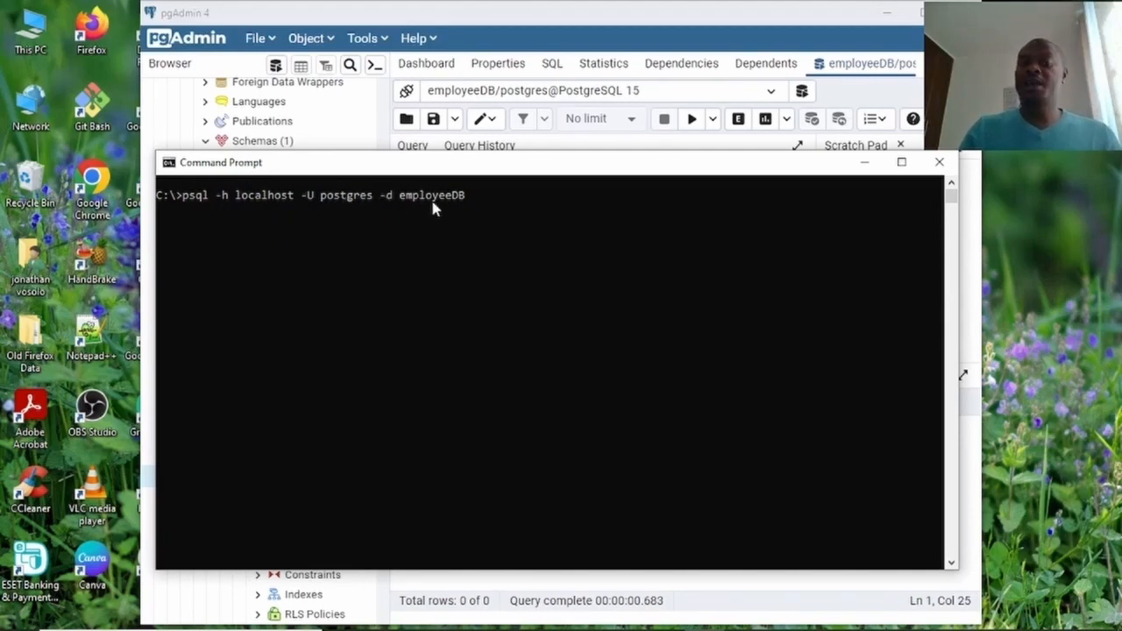
{"action": "left_click", "coordinate": [476, 197]}
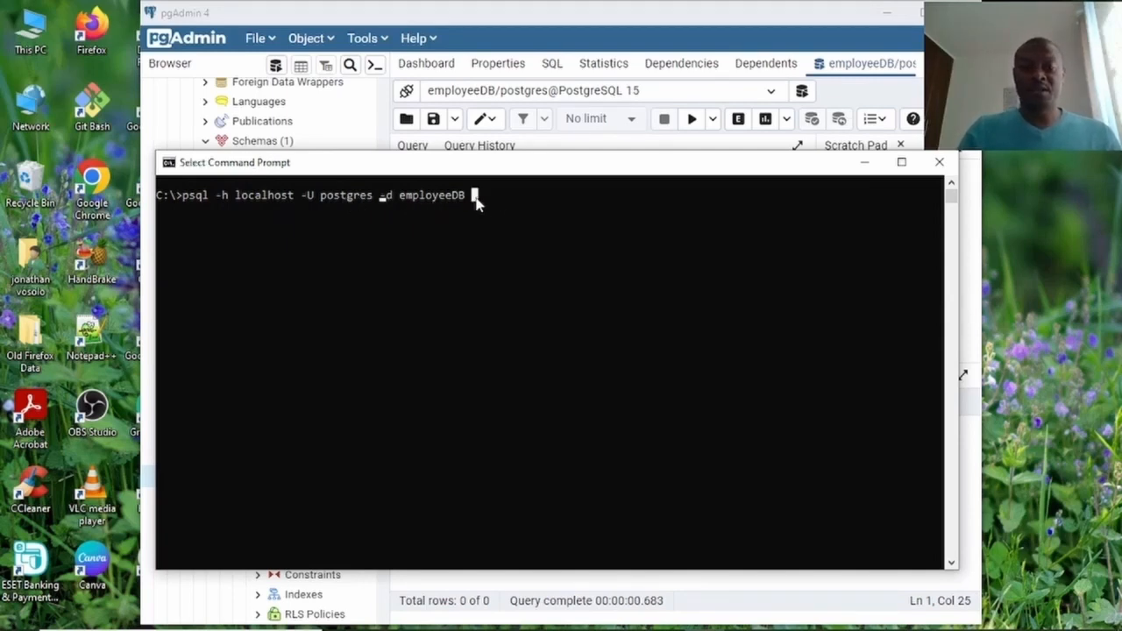
{"action": "key", "text": "Escape"}
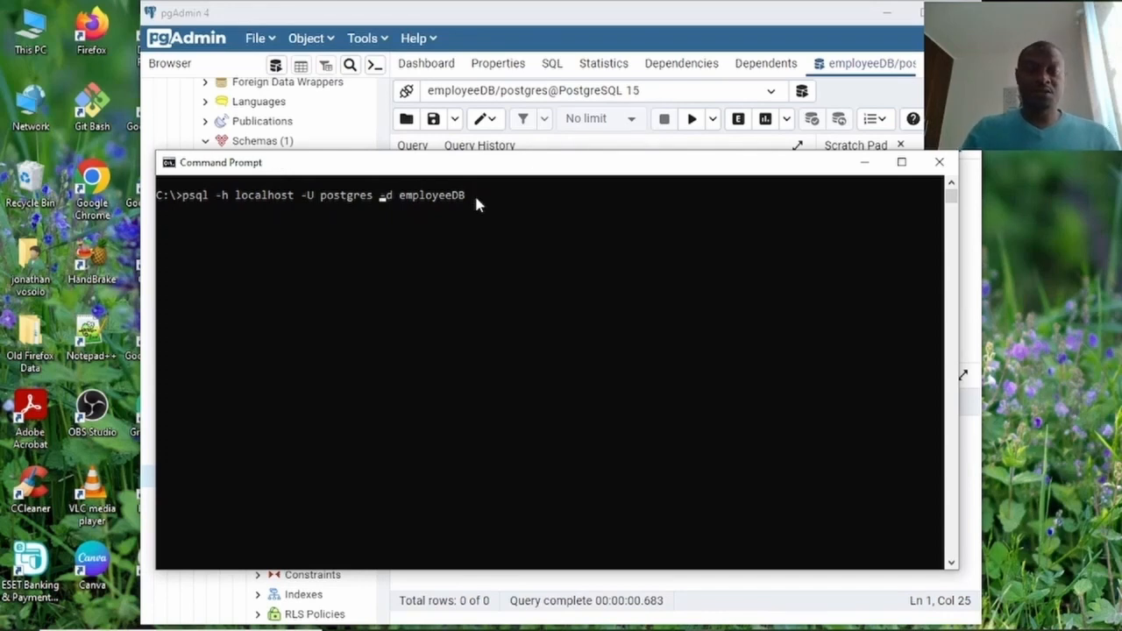
{"action": "key", "text": "Return"}
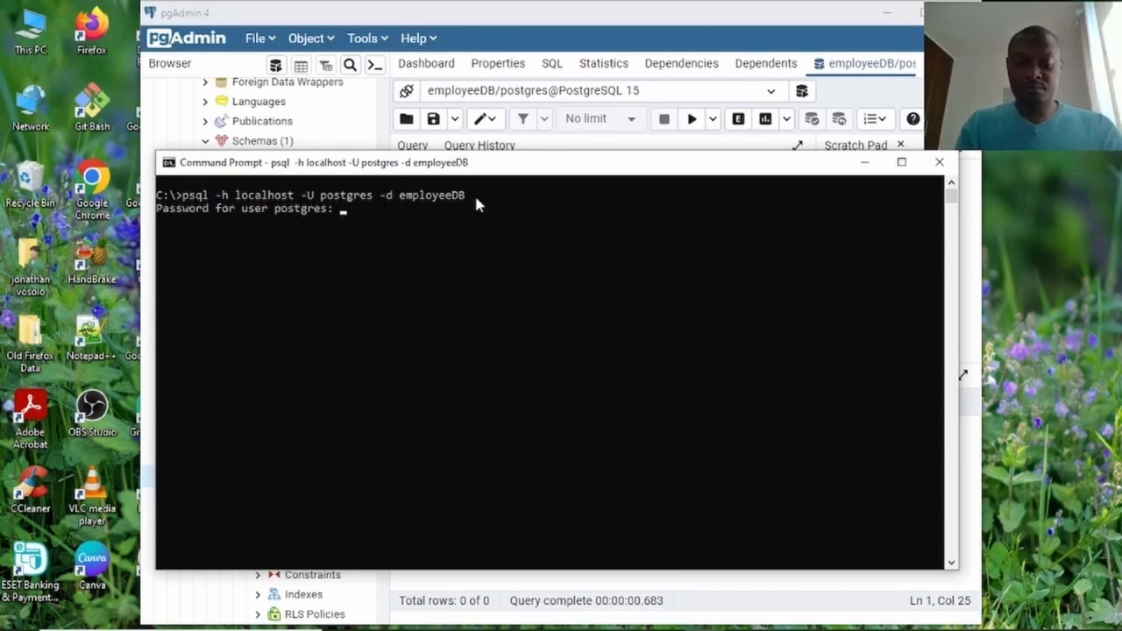
{"action": "key", "text": "Return"}
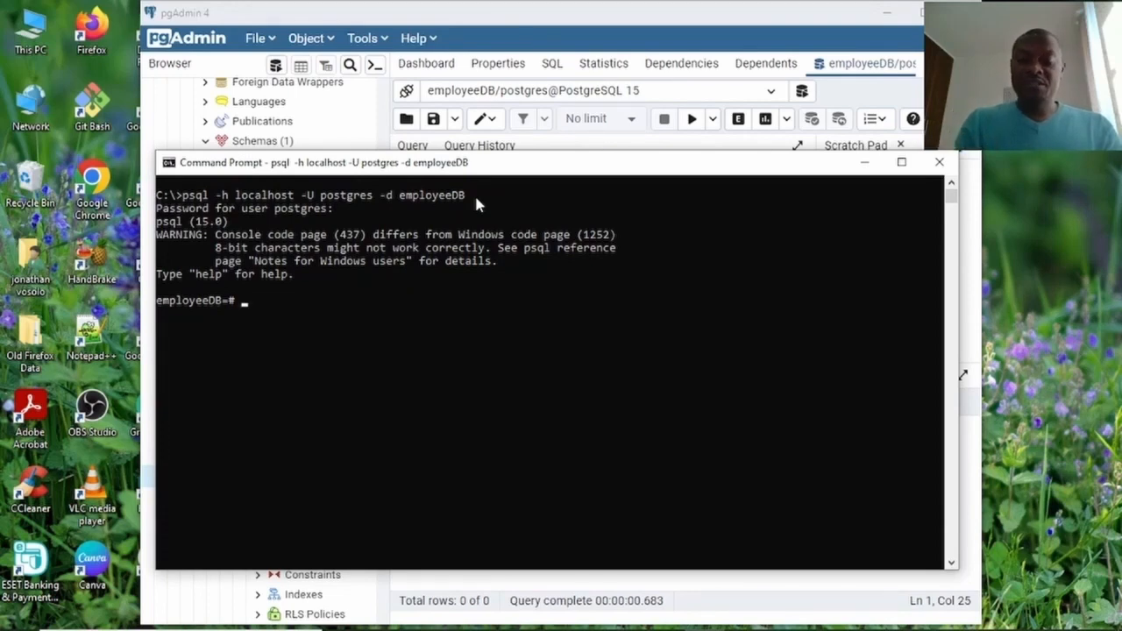
List employeeDB's schemas with \dn and its tables with \dt in psql.
{"action": "type", "text": "\\dn"}
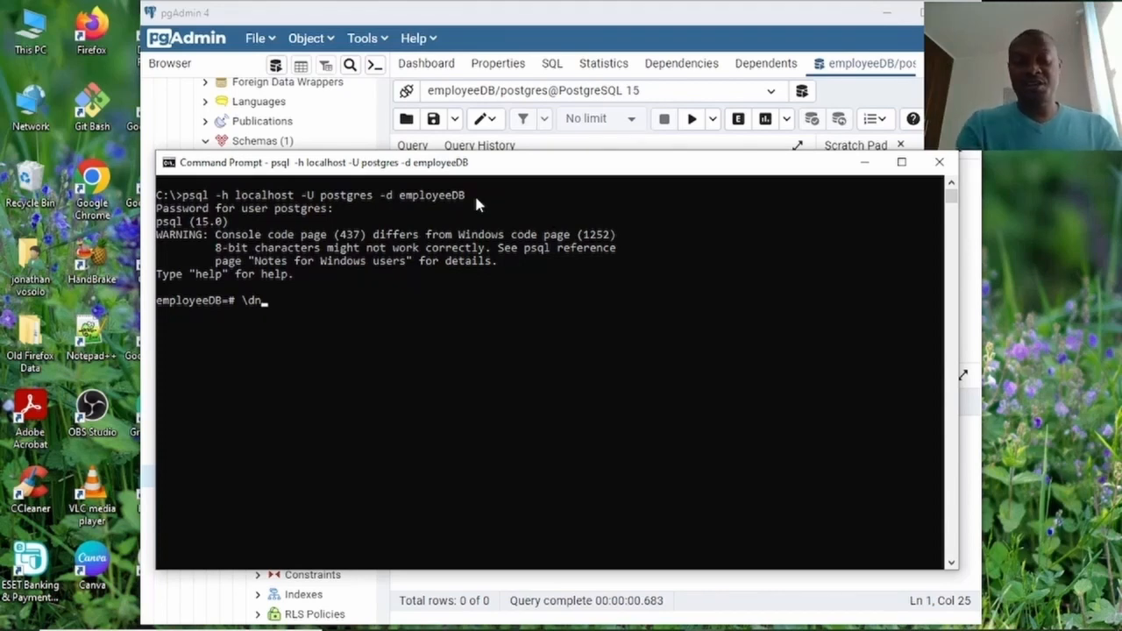
{"action": "key", "text": "Return"}
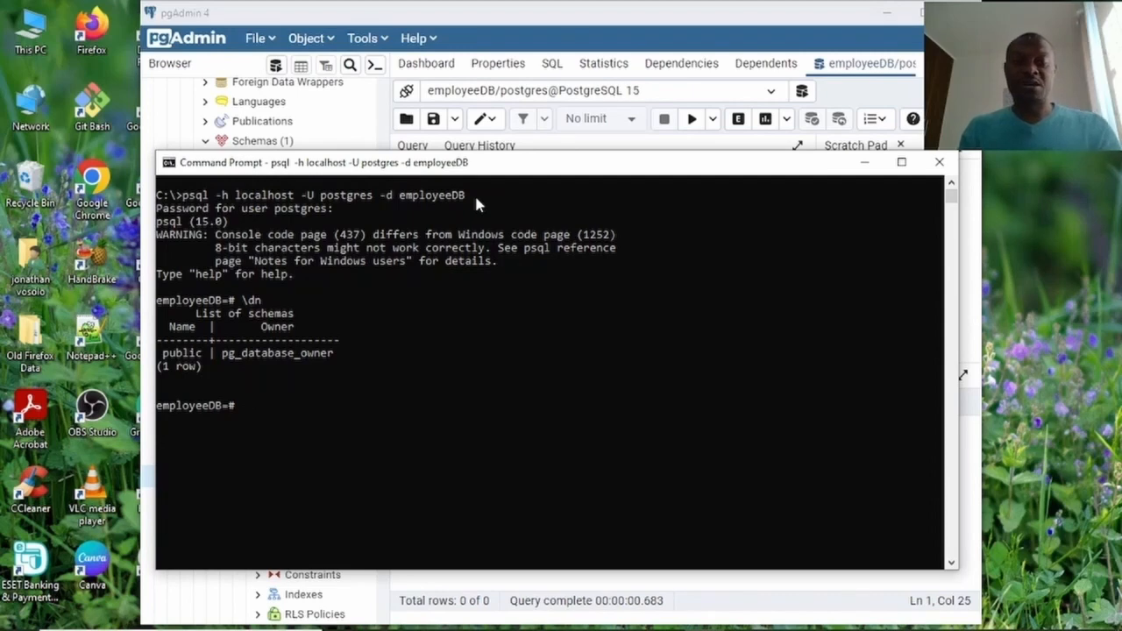
{"action": "type", "text": "\\dt"}
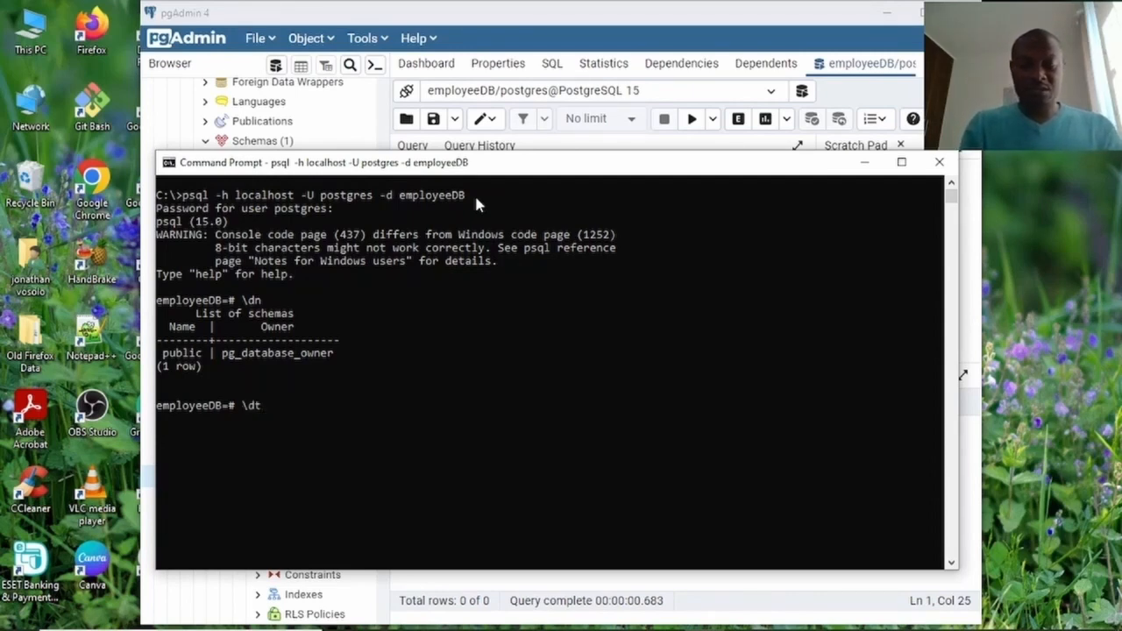
{"action": "key", "text": "BackSpace"}
{"action": "key", "text": "BackSpace"}
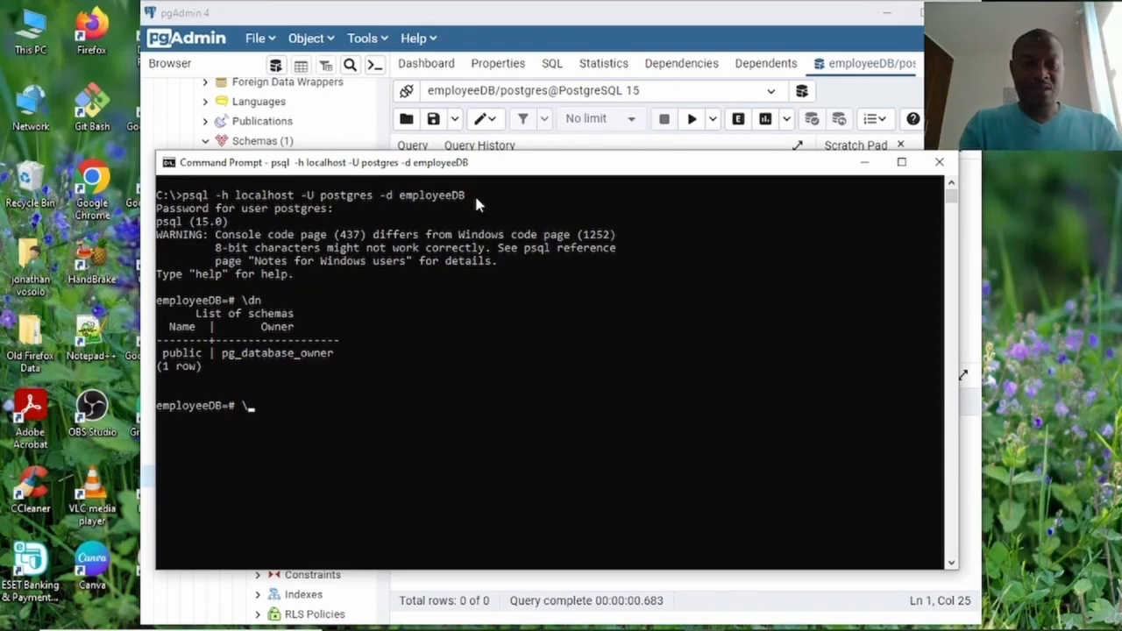
{"action": "type", "text": "dt"}
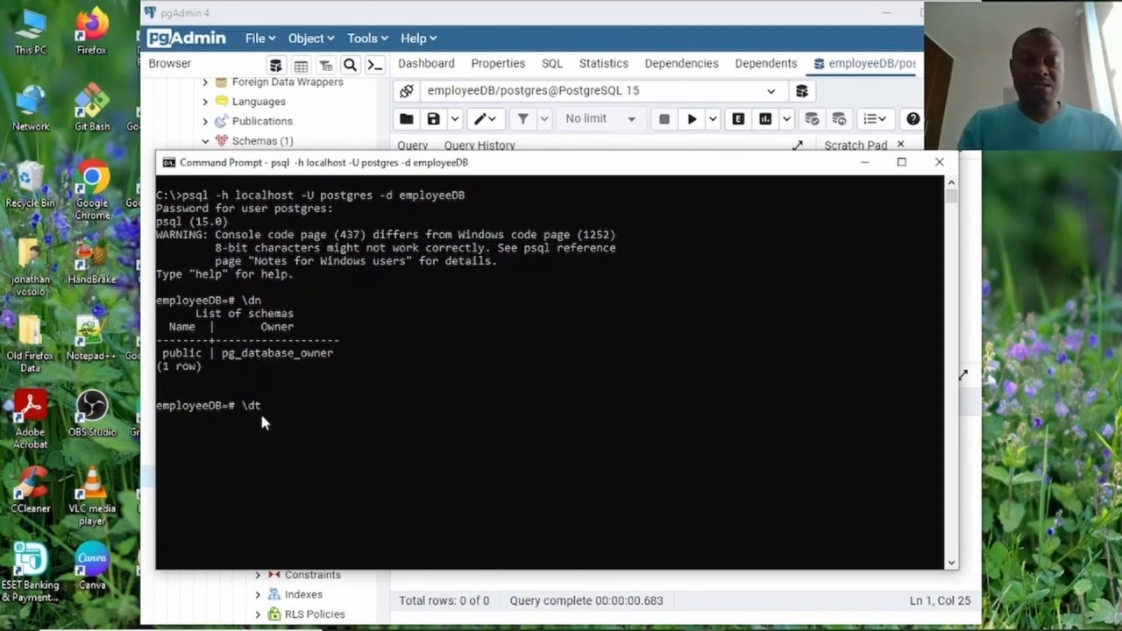
{"action": "key", "text": "Return"}
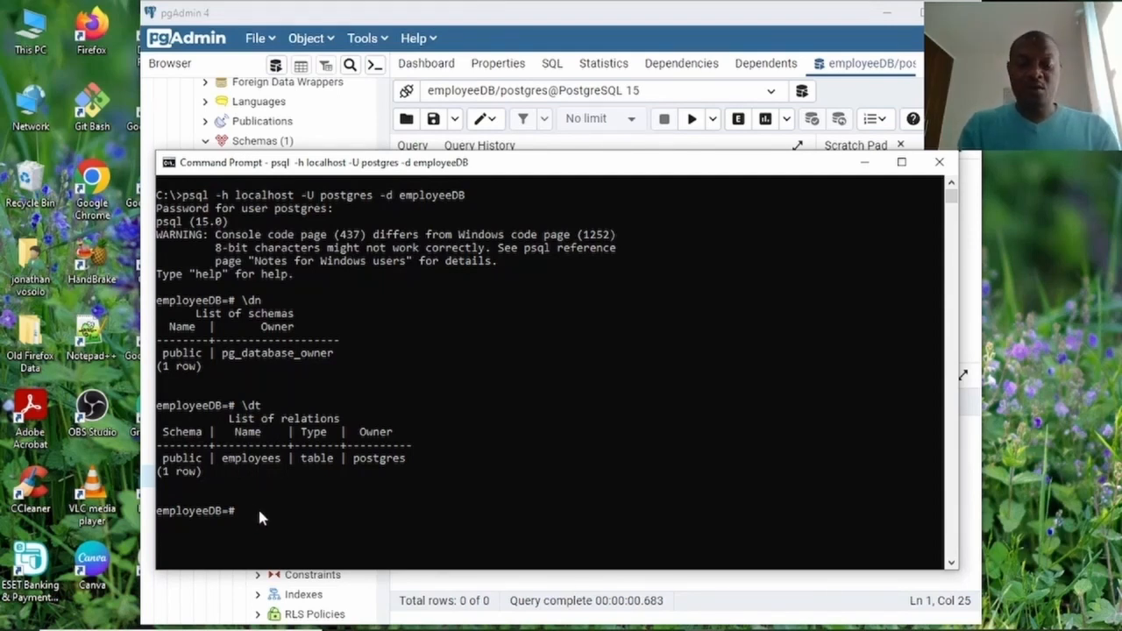
Run SELECT * FROM employees; to show both stored rows, then move the console window up.
{"action": "key", "text": "Caps_Lock"}
{"action": "type", "text": "SELECT"}
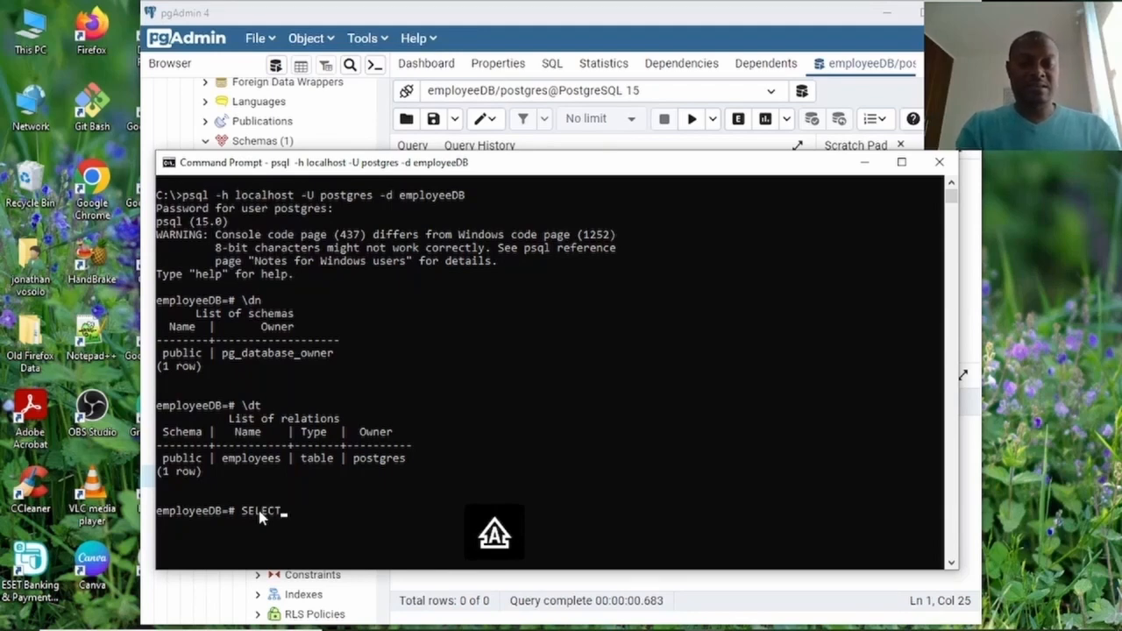
{"action": "type", "text": " *"}
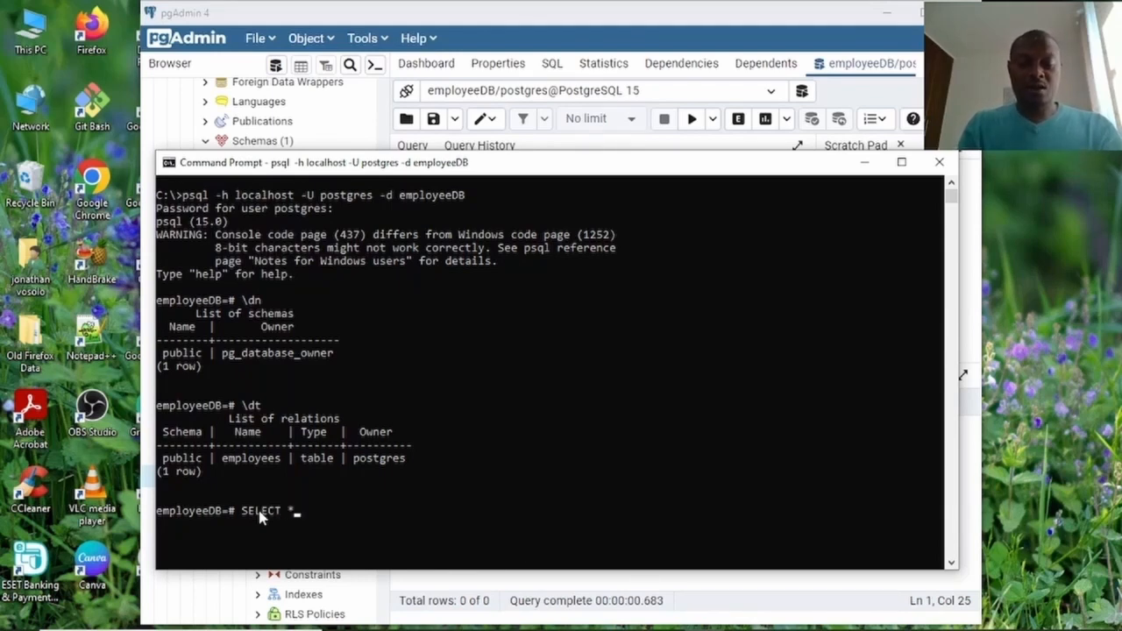
{"action": "type", "text": " FROM"}
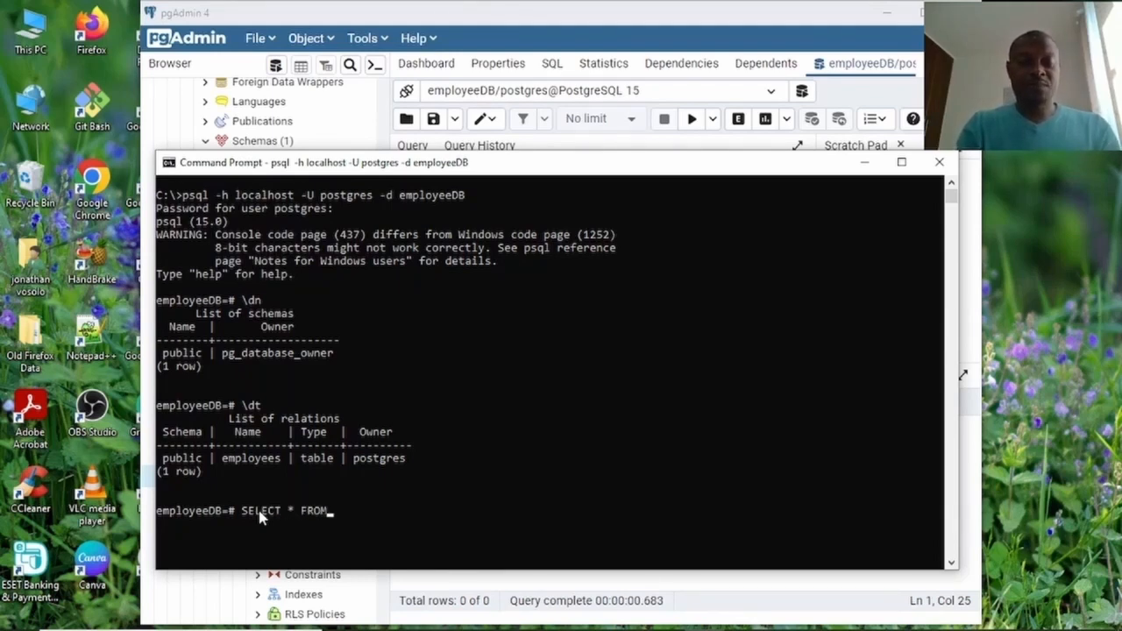
{"action": "key", "text": "Caps_Lock"}
{"action": "type", "text": "emplo"}
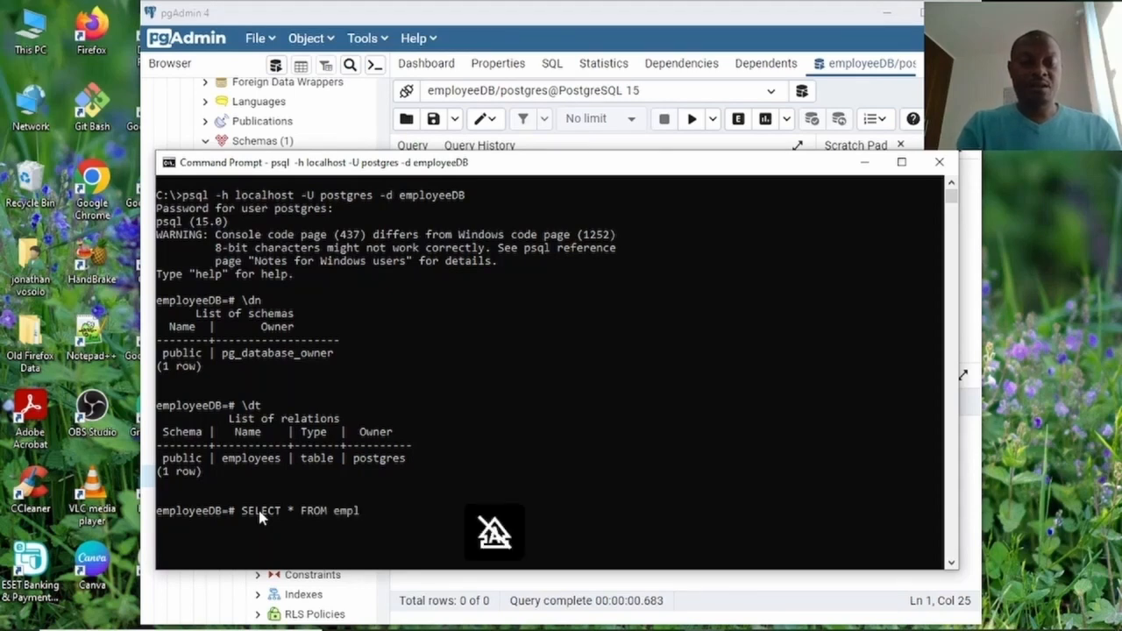
{"action": "type", "text": "y"}
{"action": "key", "text": "BackSpace"}
{"action": "type", "text": "oyees"}
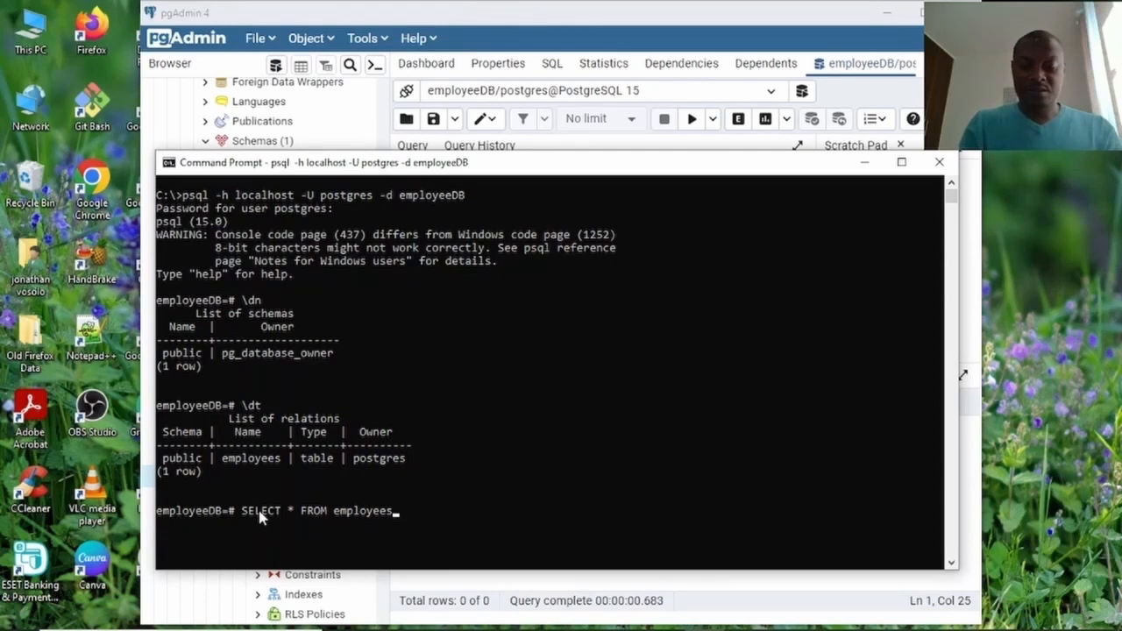
{"action": "type", "text": ";"}
{"action": "key", "text": "Return"}
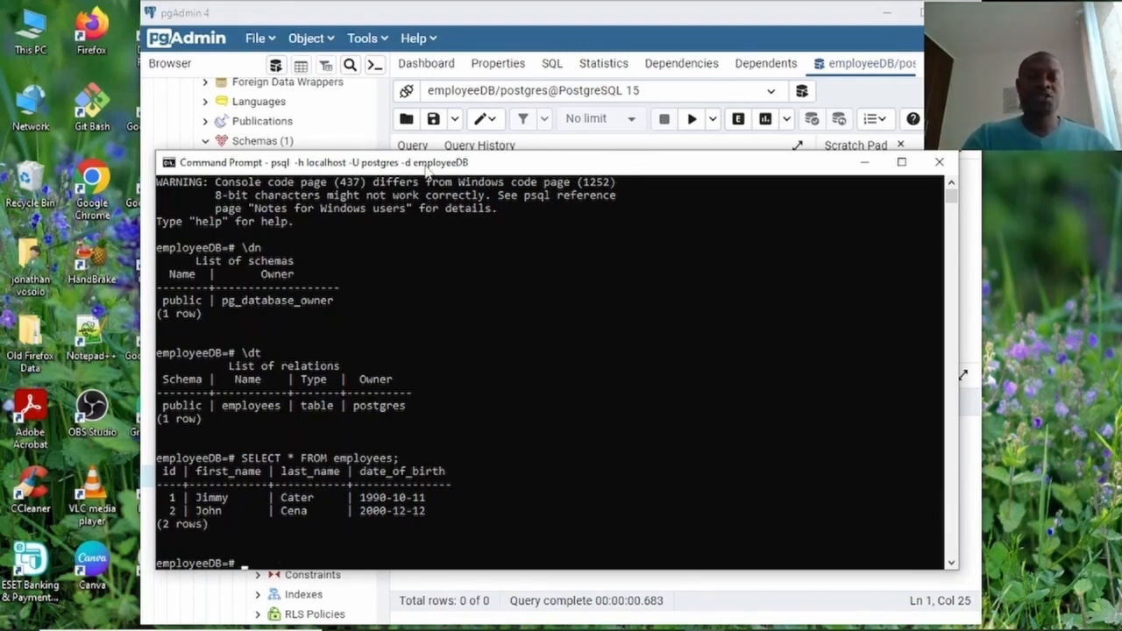
{"action": "left_click_drag", "start_coordinate": [425, 164], "coordinate": [427, 72]}
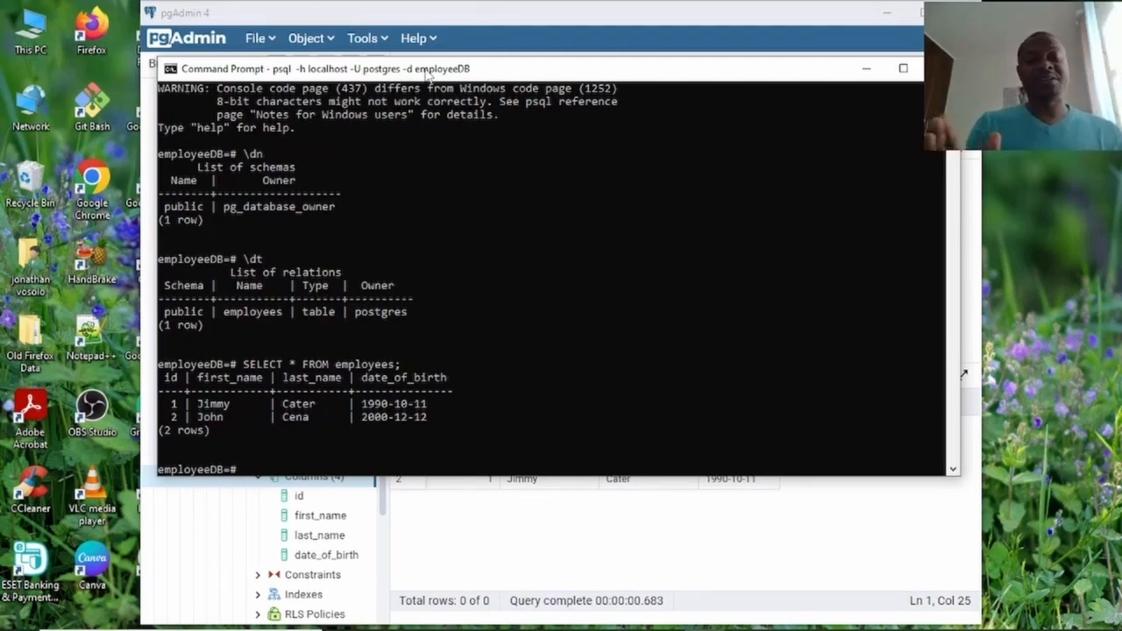
Run SELECT first_name, last_name FROM employees; in psql to list both employees' names.
{"action": "key", "text": "Caps_Lock"}
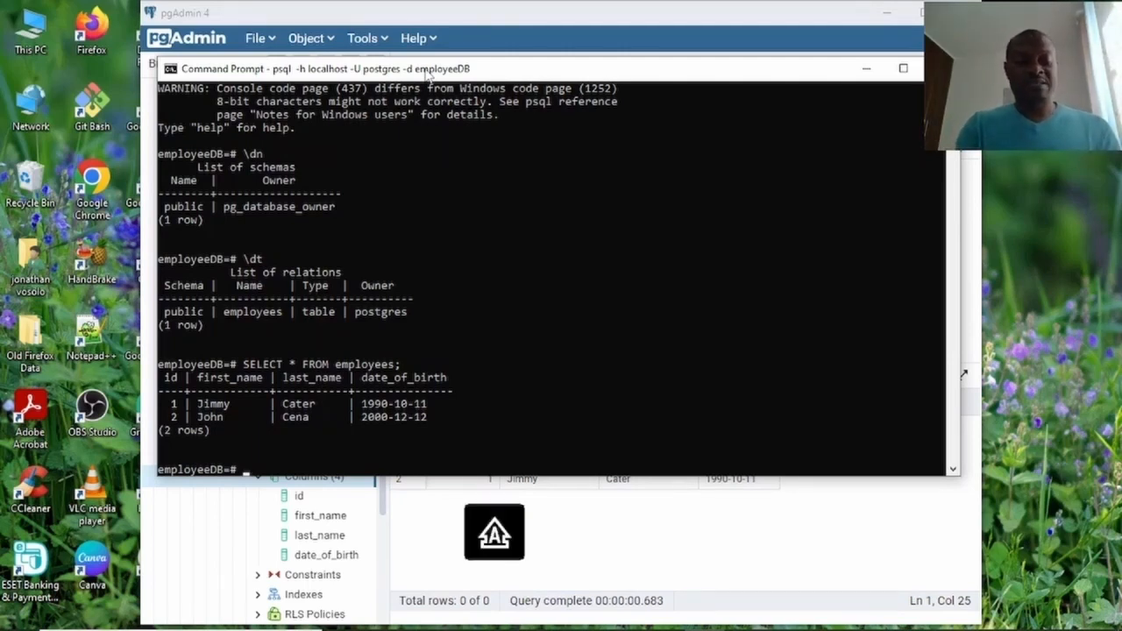
{"action": "type", "text": "SELECT"}
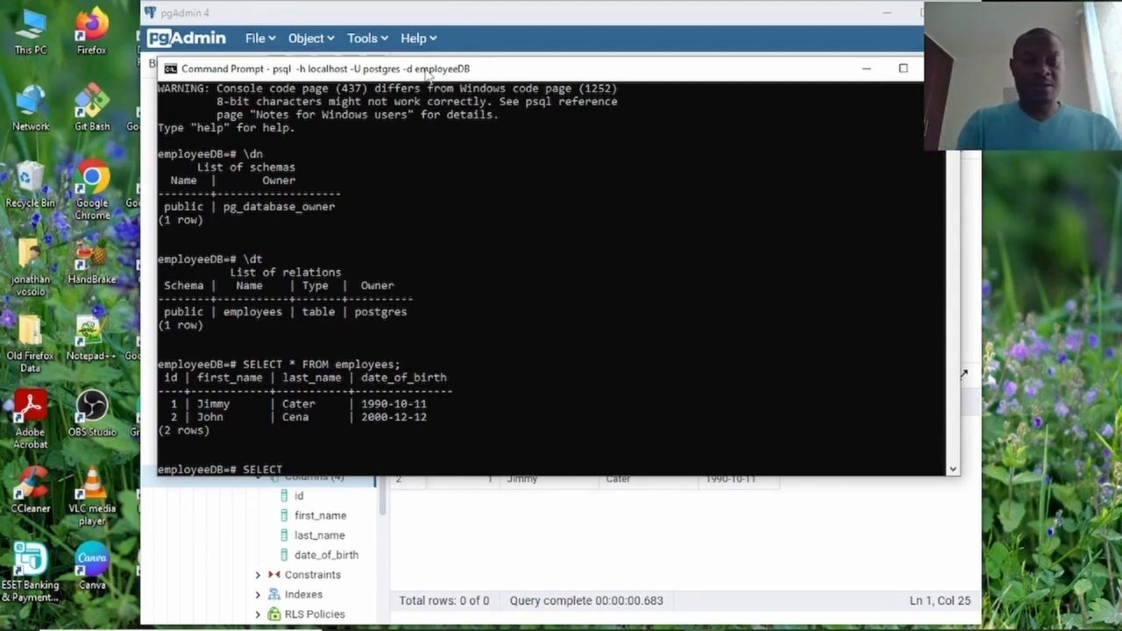
{"action": "key", "text": "Caps_Lock"}
{"action": "type", "text": "emp"}
{"action": "key", "text": "BackSpace"}
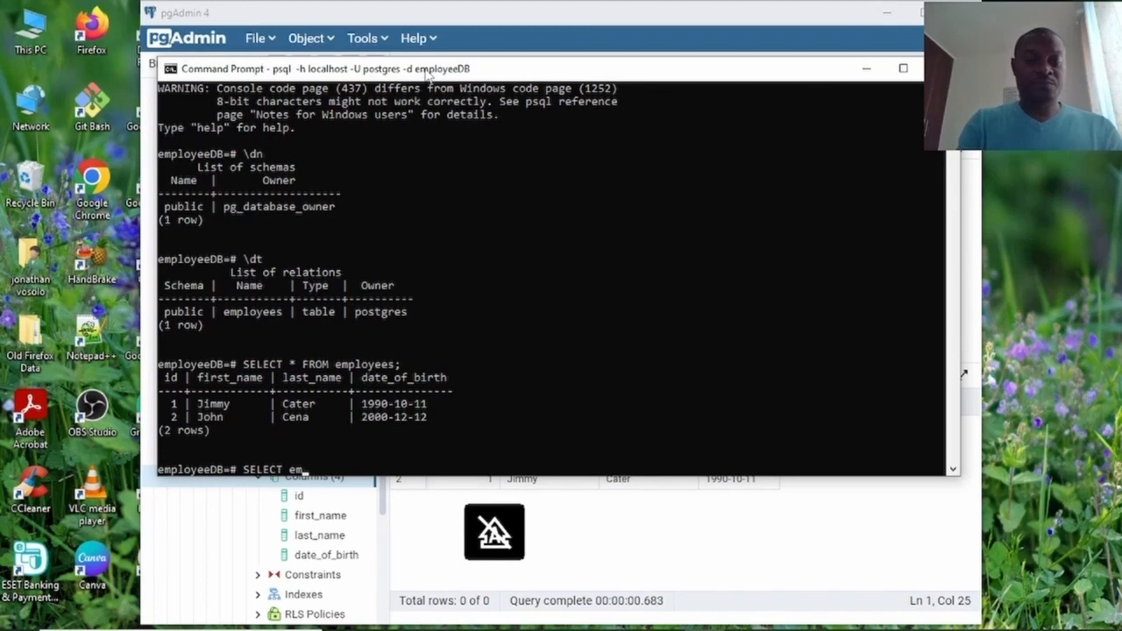
{"action": "type", "text": "plo"}
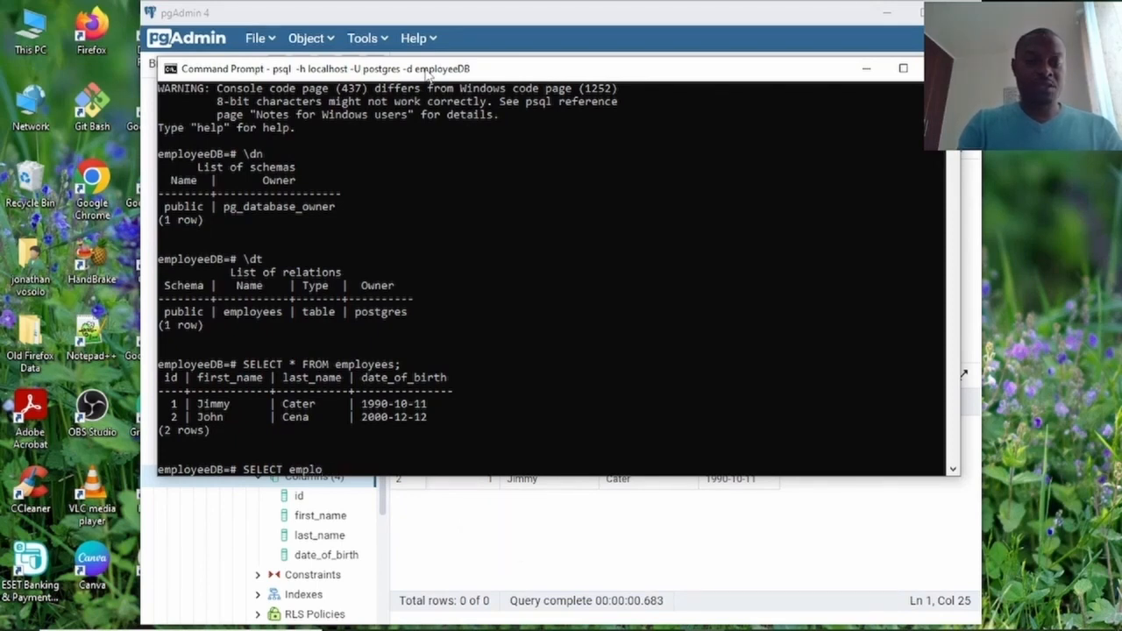
{"action": "key", "text": "BackSpace"}
{"action": "key", "text": "BackSpace"}
{"action": "key", "text": "BackSpace"}
{"action": "key", "text": "BackSpace"}
{"action": "key", "text": "BackSpace"}
{"action": "type", "text": "first_name"}
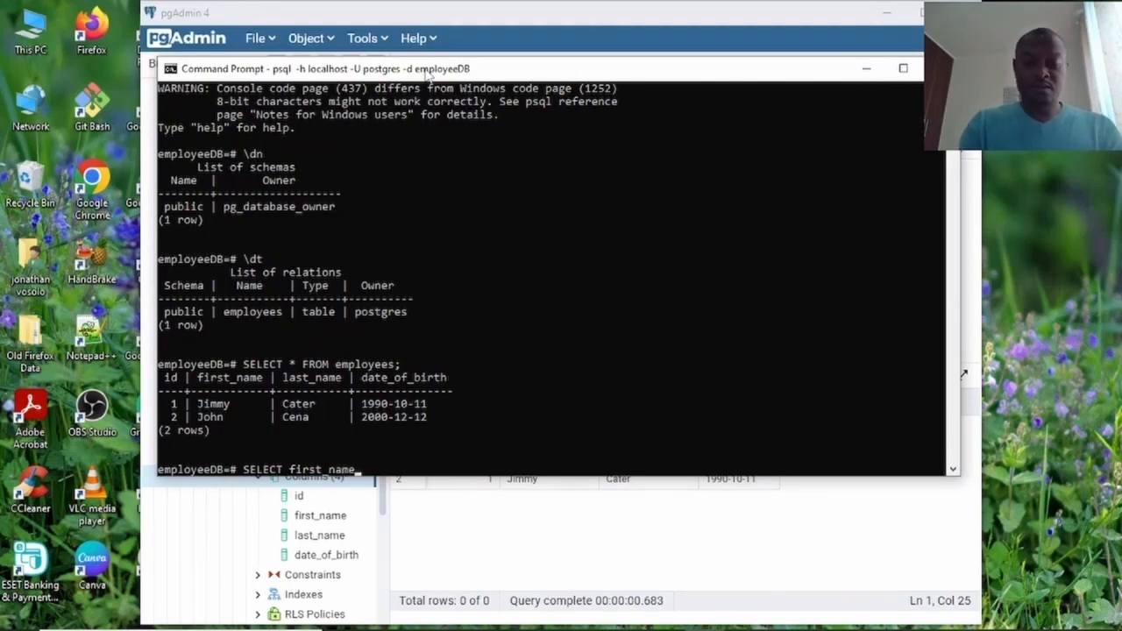
{"action": "type", "text": ", last"}
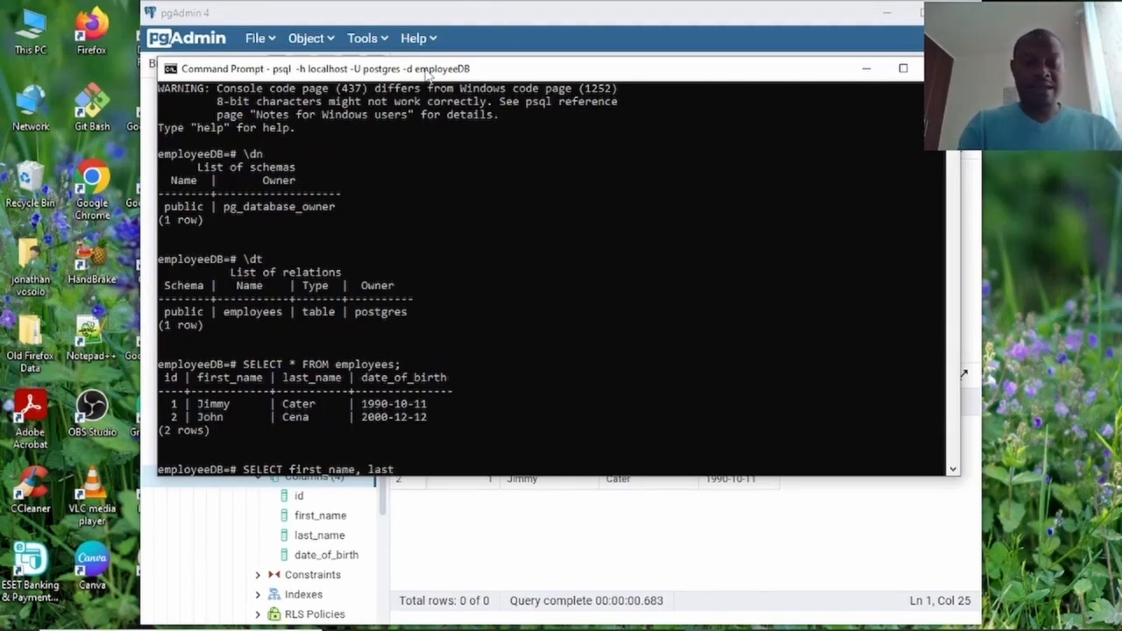
{"action": "type", "text": "_name"}
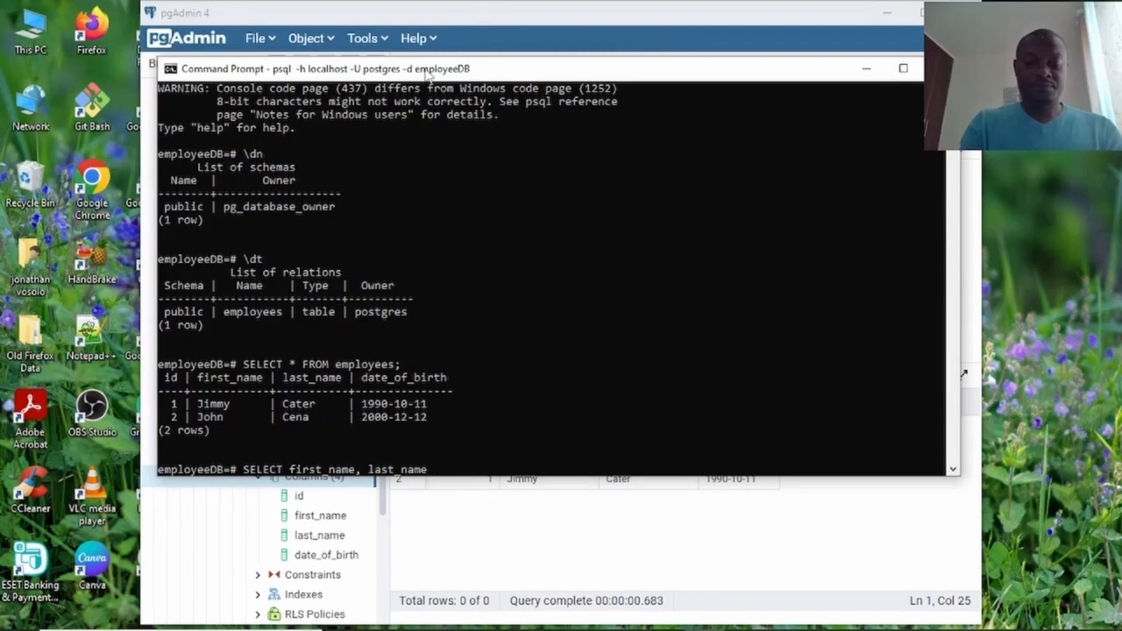
{"action": "type", "text": " fro"}
{"action": "key", "text": "BackSpace"}
{"action": "key", "text": "BackSpace"}
{"action": "key", "text": "BackSpace"}
{"action": "key", "text": "Caps_Lock"}
{"action": "type", "text": "FDRO"}
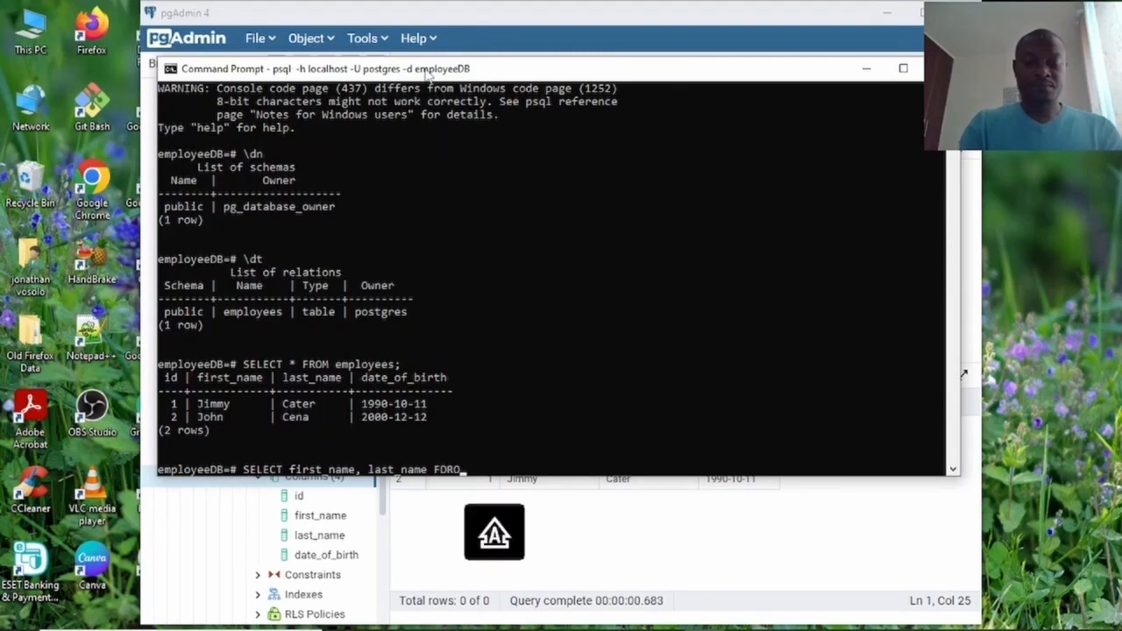
{"action": "key", "text": "BackSpace"}
{"action": "key", "text": "BackSpace"}
{"action": "key", "text": "BackSpace"}
{"action": "type", "text": "ROM"}
{"action": "key", "text": "Caps_Lock"}
{"action": "type", "text": "employees"}
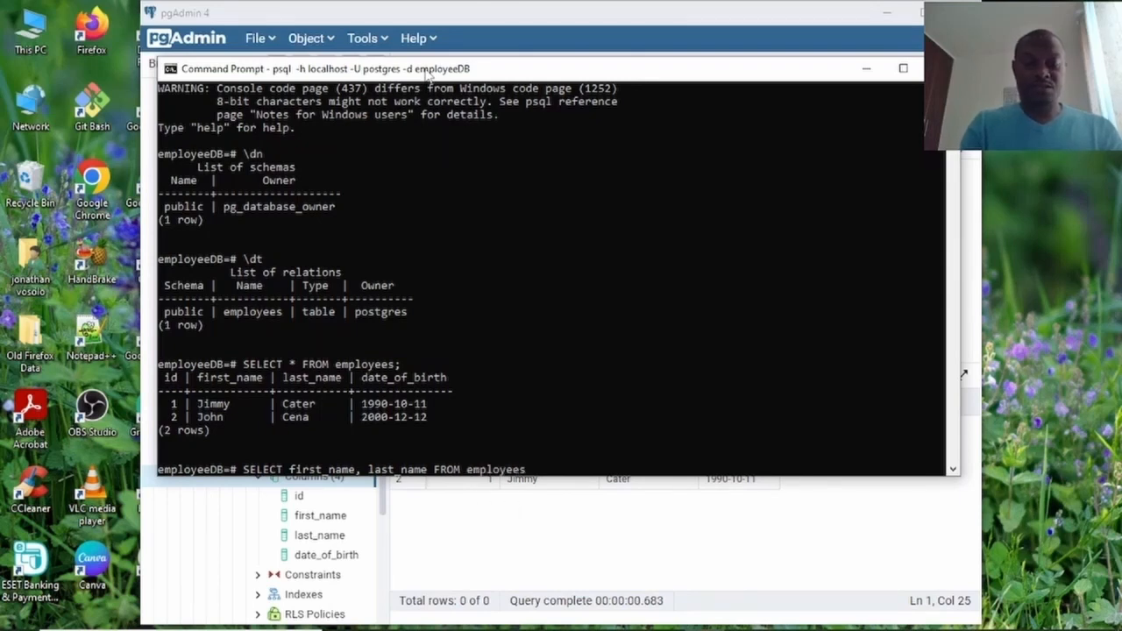
{"action": "type", "text": ";"}
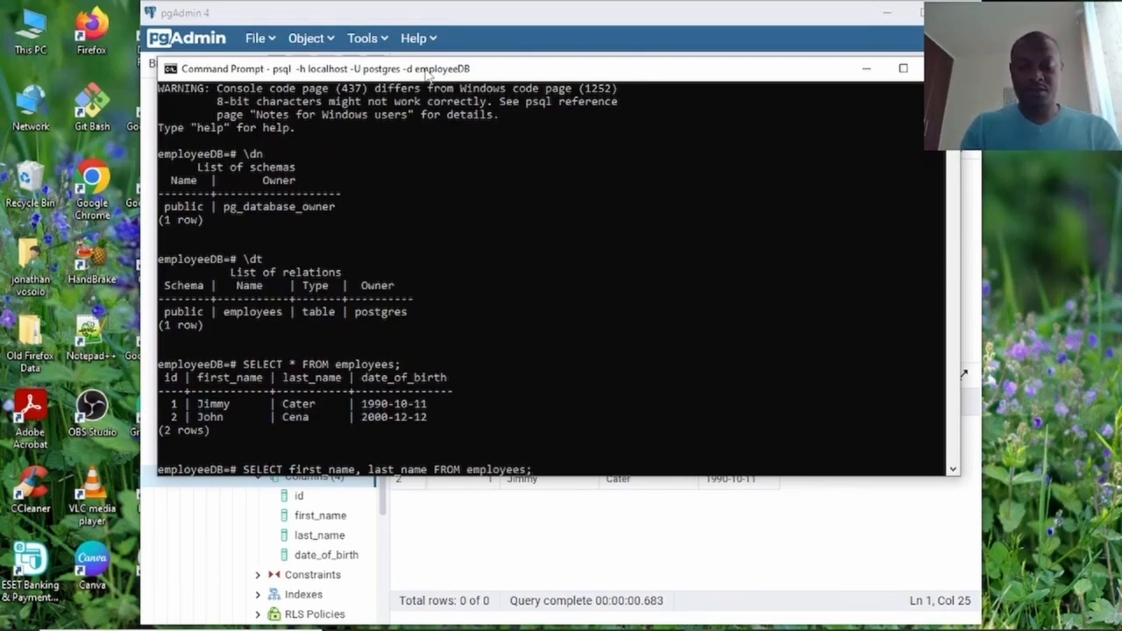
{"action": "key", "text": "Return"}
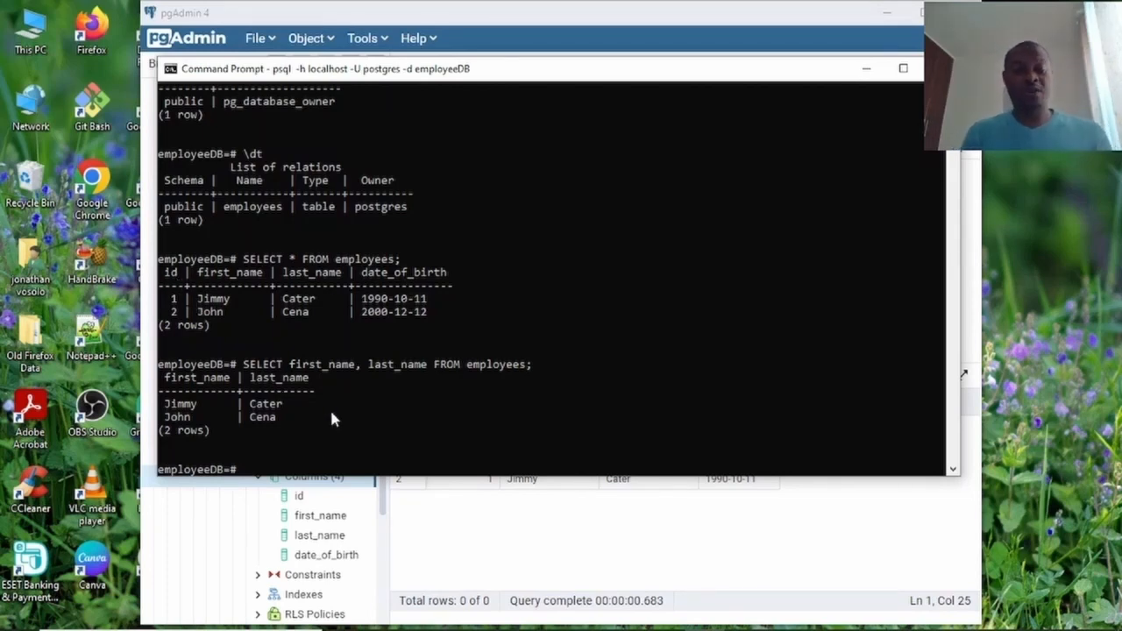
Run SELECT id, date_of_birth FROM employees;, returning ids 1 and 2 with 1990-10-11 and 2000-12-12.
{"action": "key", "text": "Caps_Lock"}
{"action": "type", "text": "SE"}
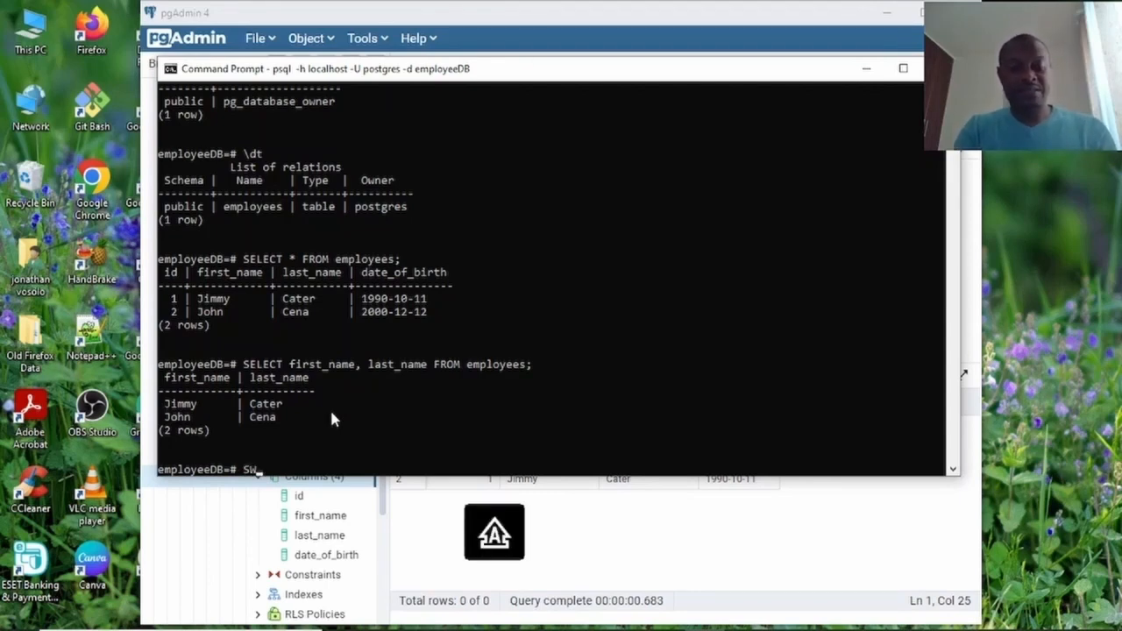
{"action": "type", "text": "LECT"}
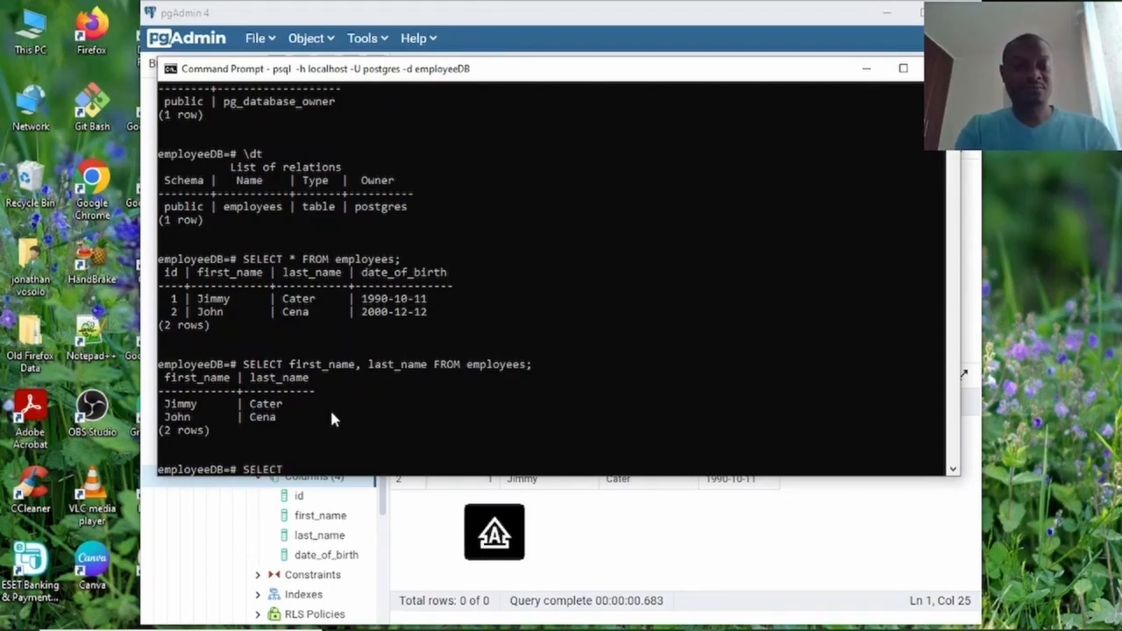
{"action": "key", "text": "Caps_Lock"}
{"action": "type", "text": "id"}
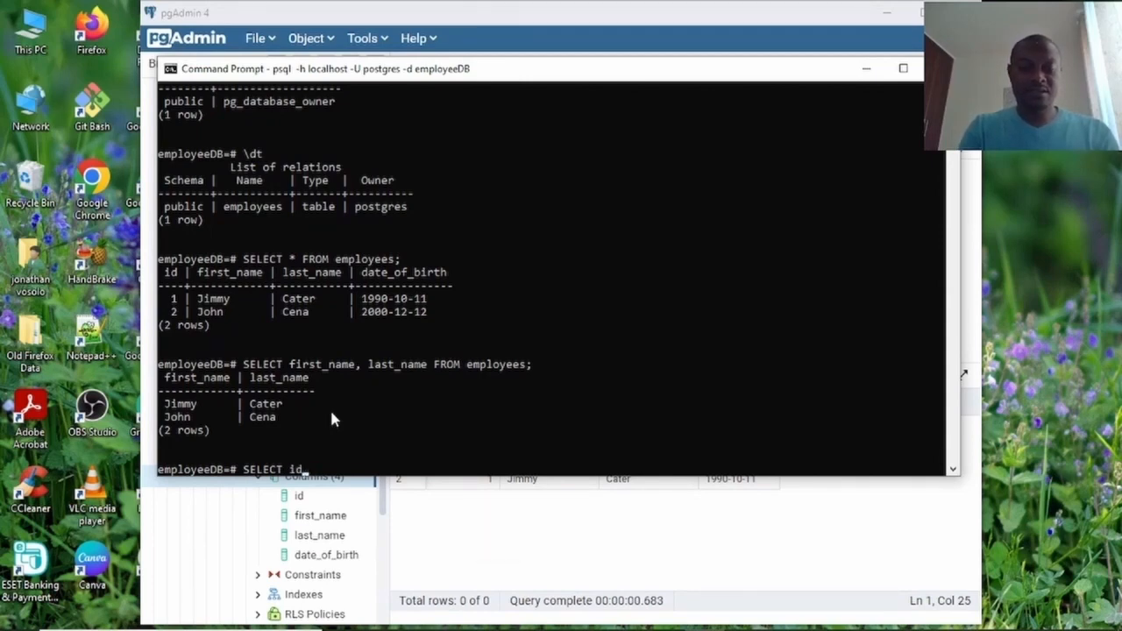
{"action": "type", "text": ", date"}
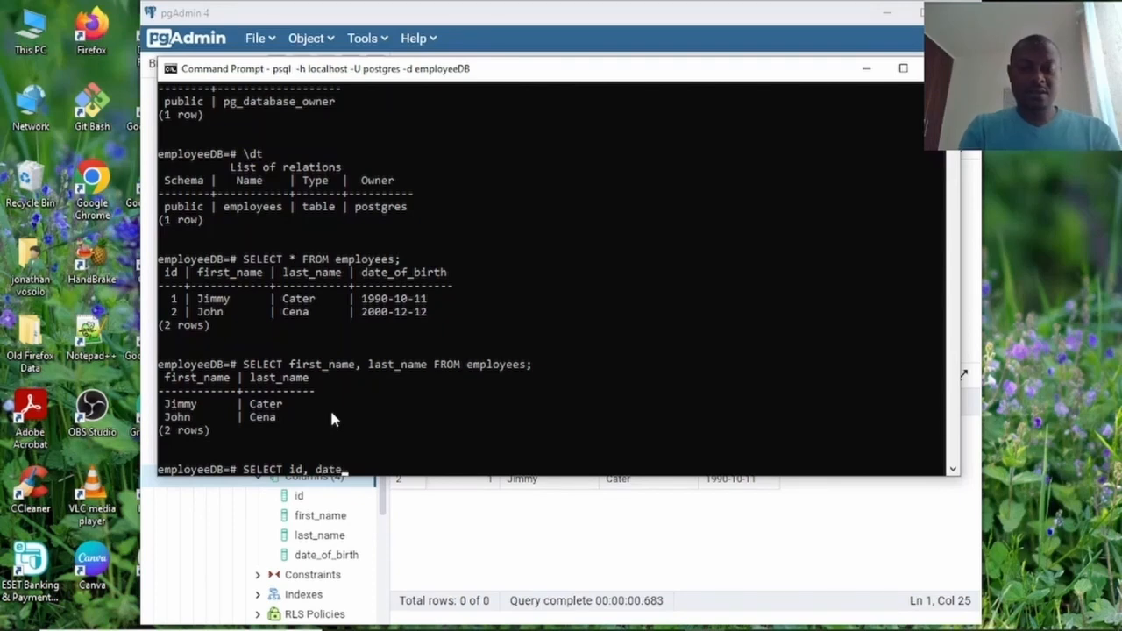
{"action": "type", "text": "_of_birth"}
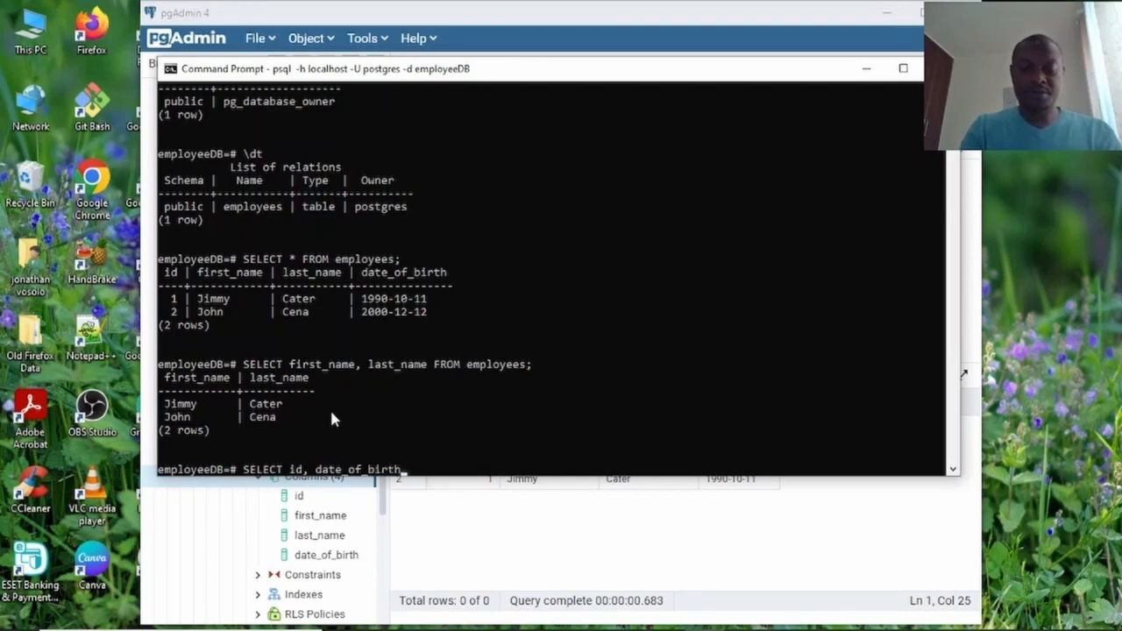
{"action": "type", "text": " FROM"}
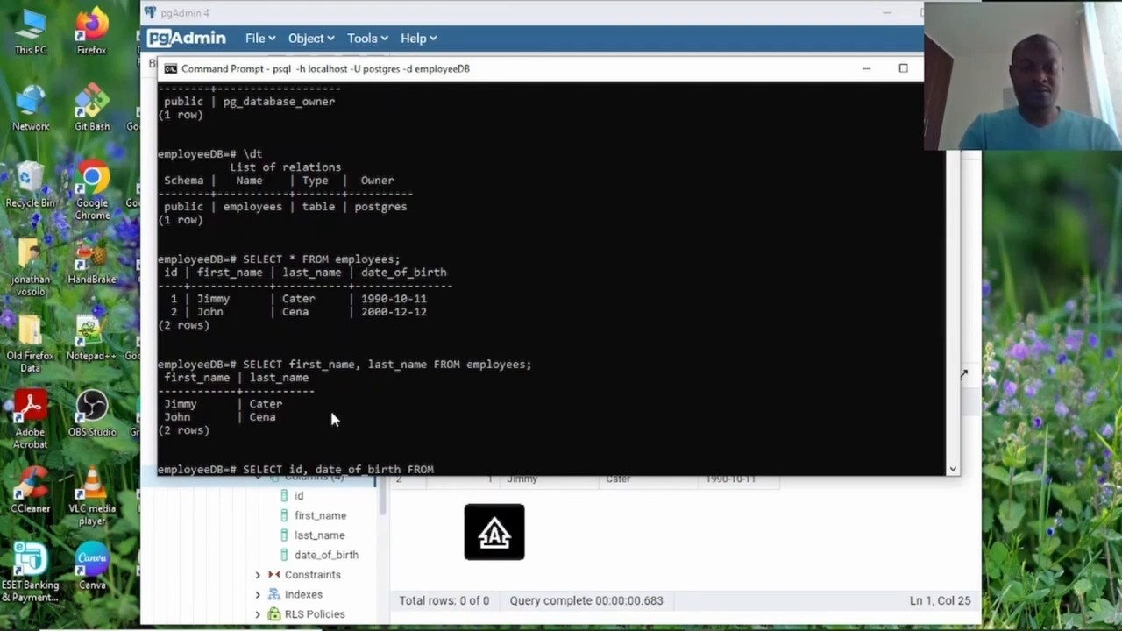
{"action": "type", "text": " employees"}
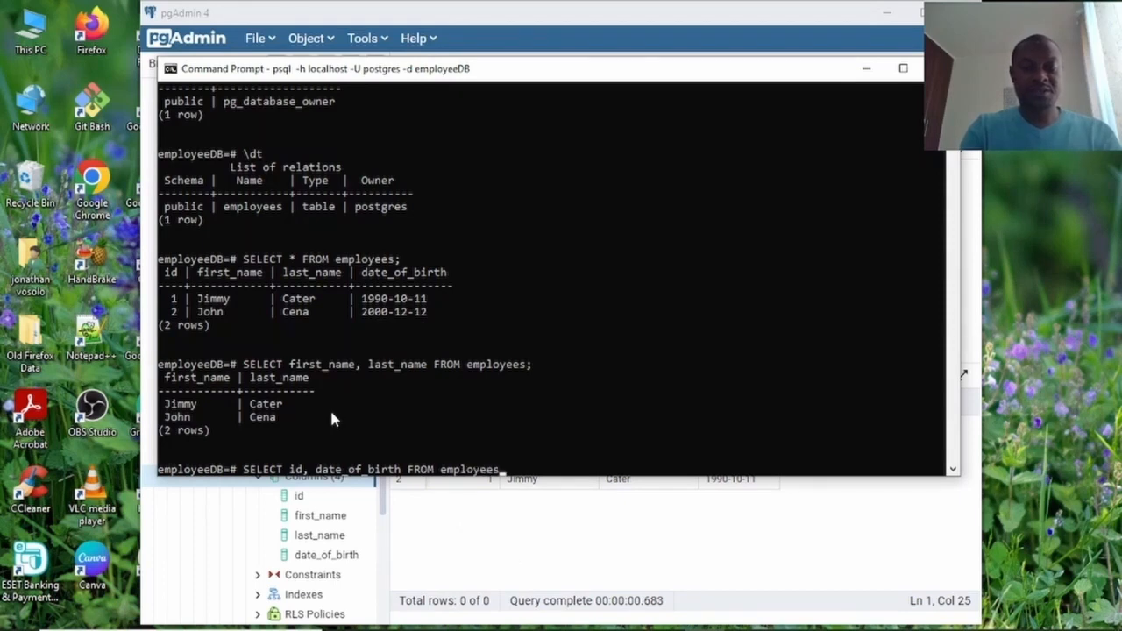
{"action": "type", "text": ";"}
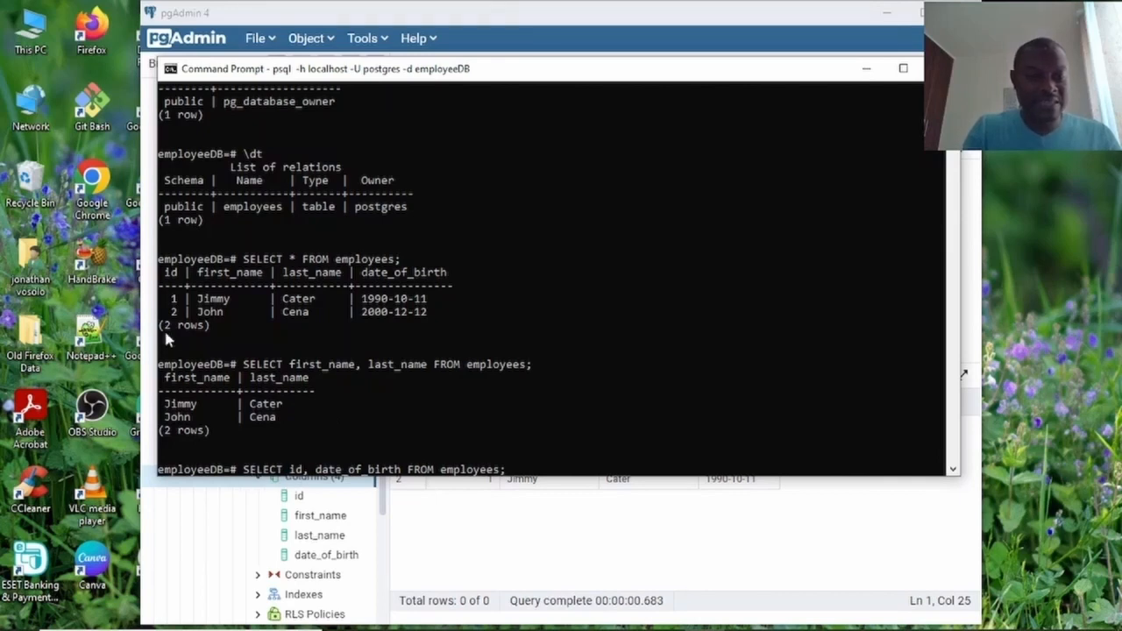
{"action": "left_click", "coordinate": [174, 285]}
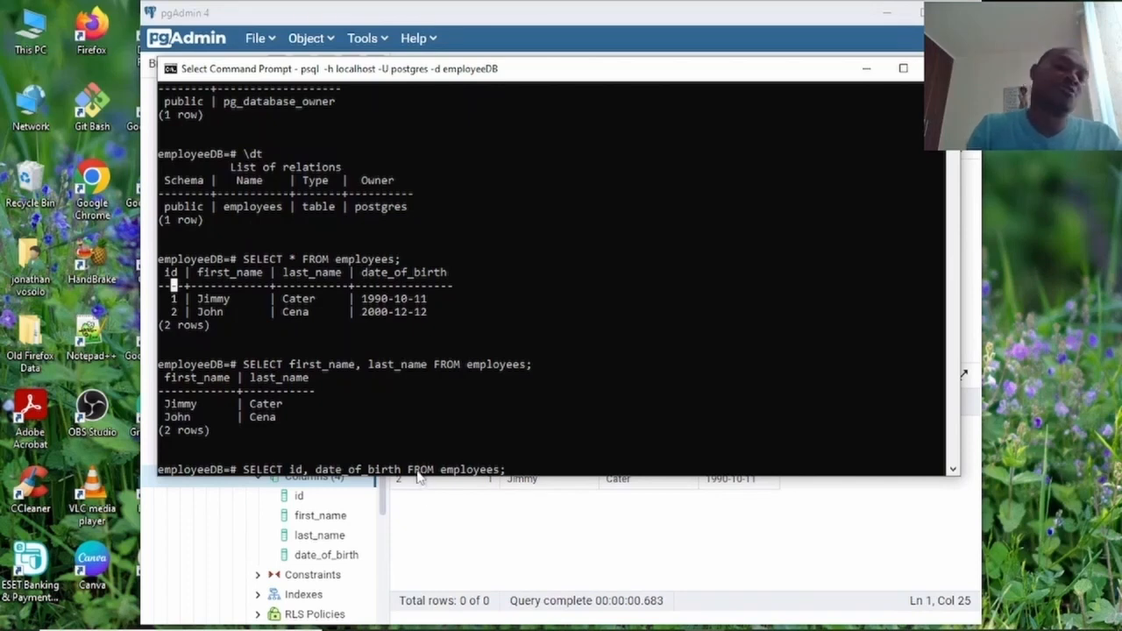
{"action": "key", "text": "Return"}
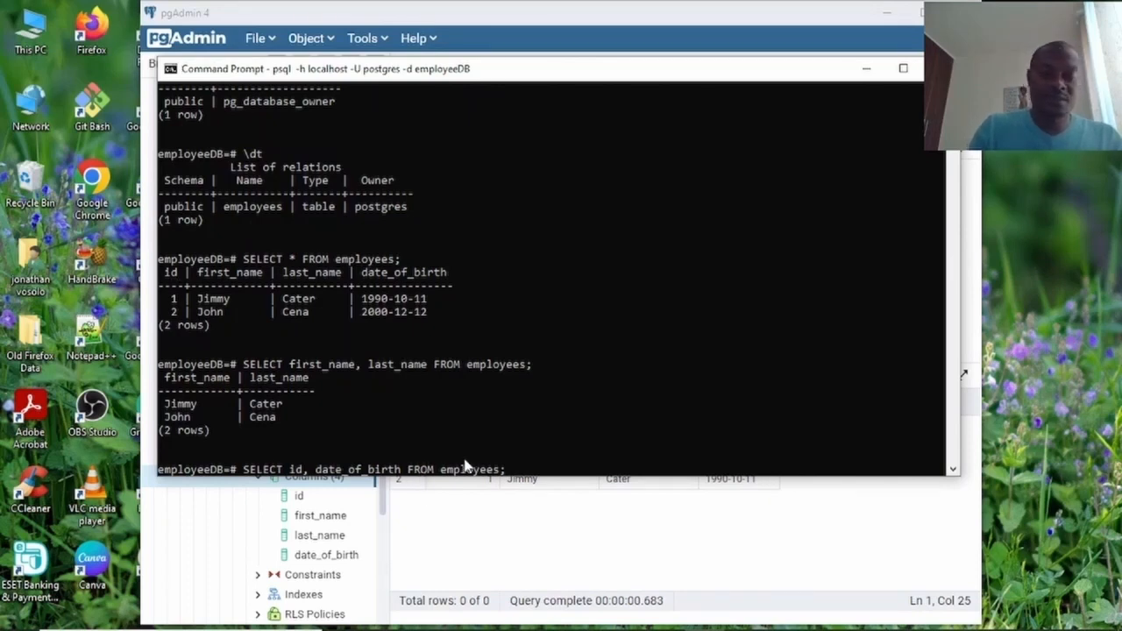
{"action": "key", "text": "Return"}
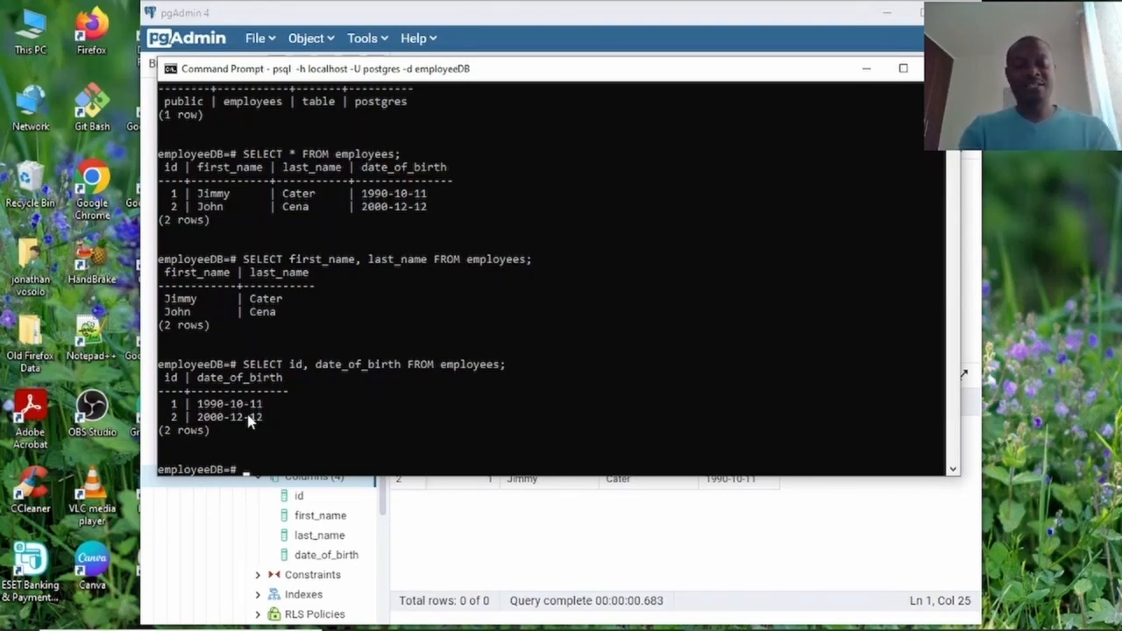
{"action": "key", "text": "Caps_Lock"}
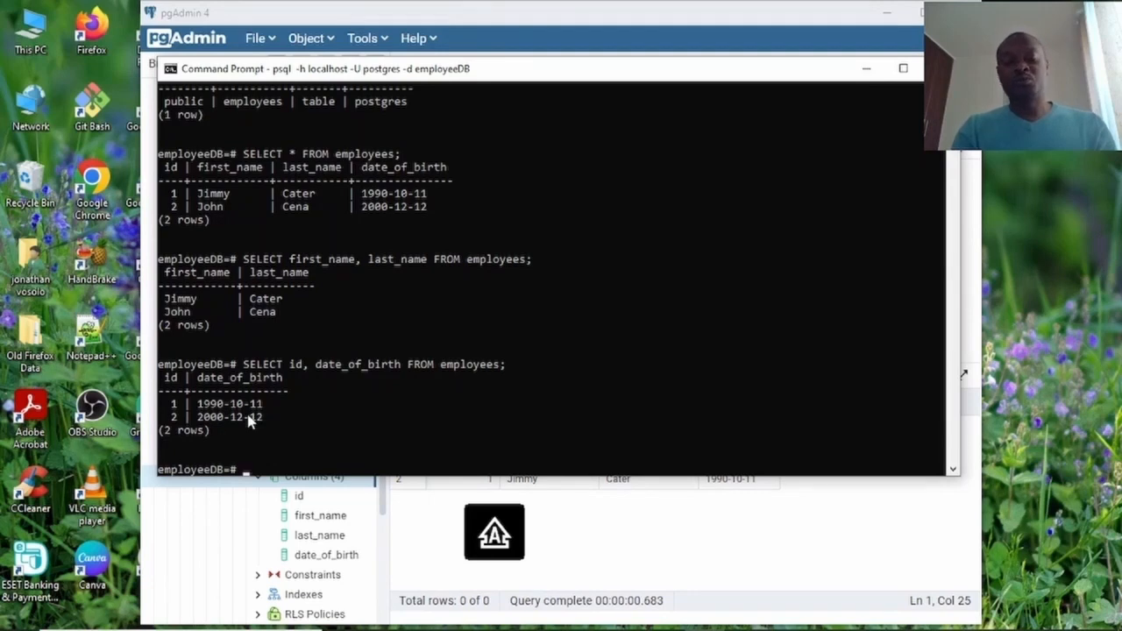
Replace the typed DROP DATABASE employeeDB; with DROP TABLE employees; at the psql prompt, unexecuted.
{"action": "type", "text": "DROP"}
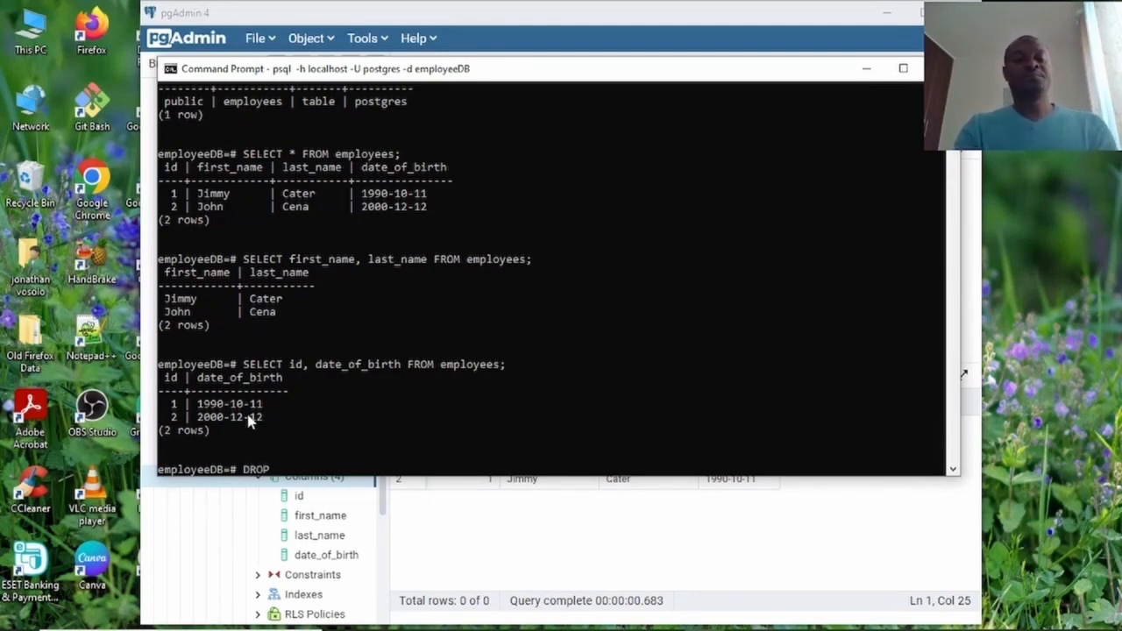
{"action": "type", "text": " DAT"}
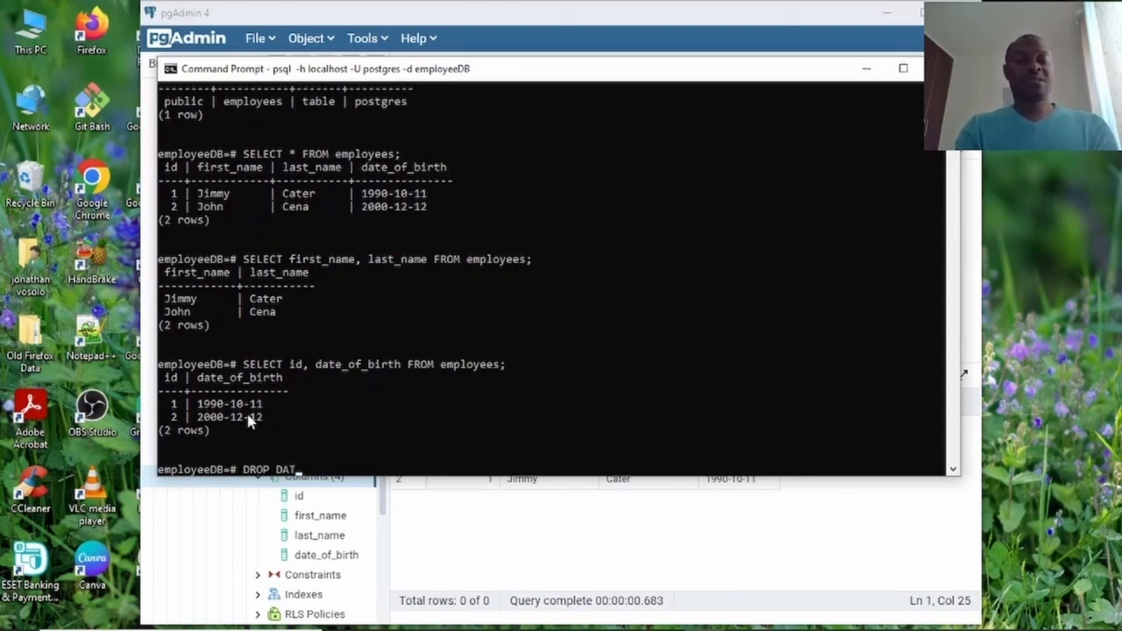
{"action": "type", "text": "ABASE "}
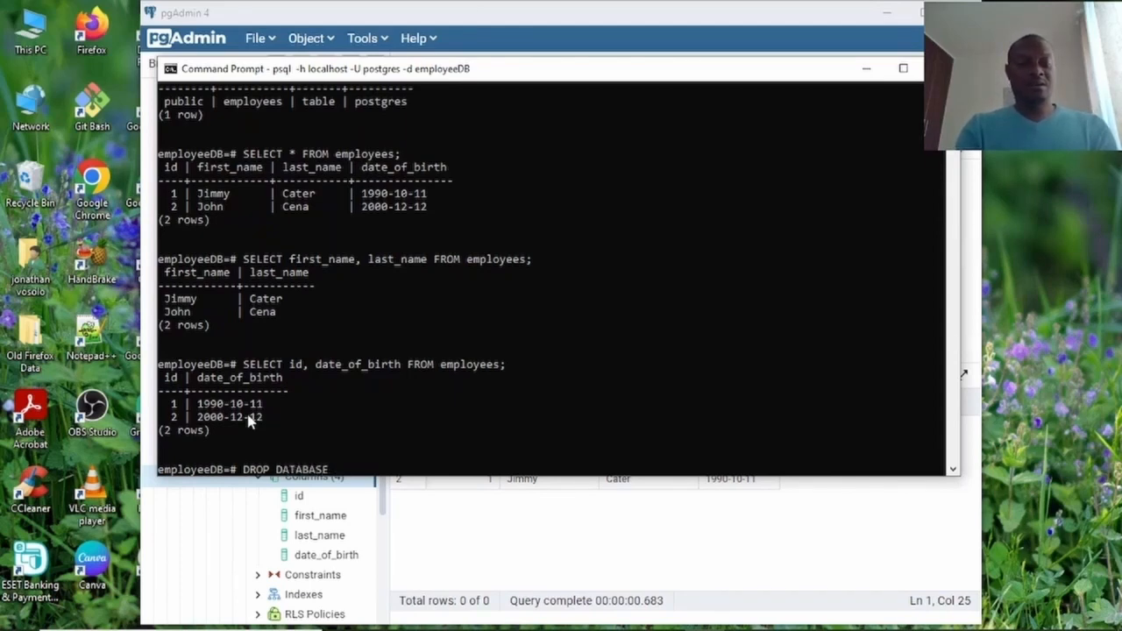
{"action": "type", "text": "employee"}
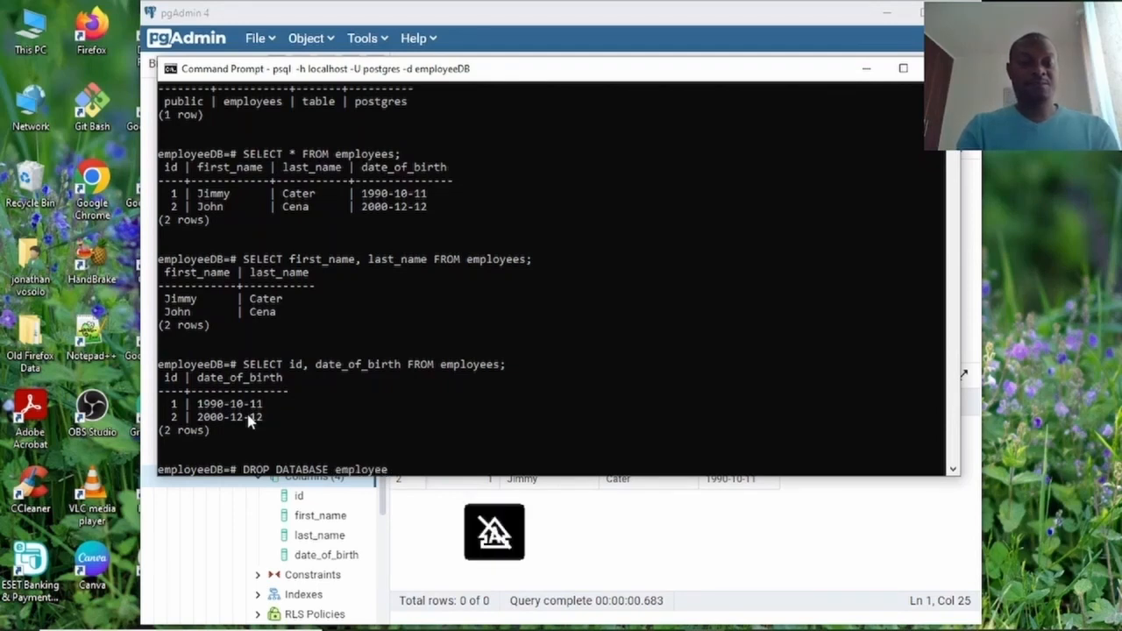
{"action": "type", "text": "DB"}
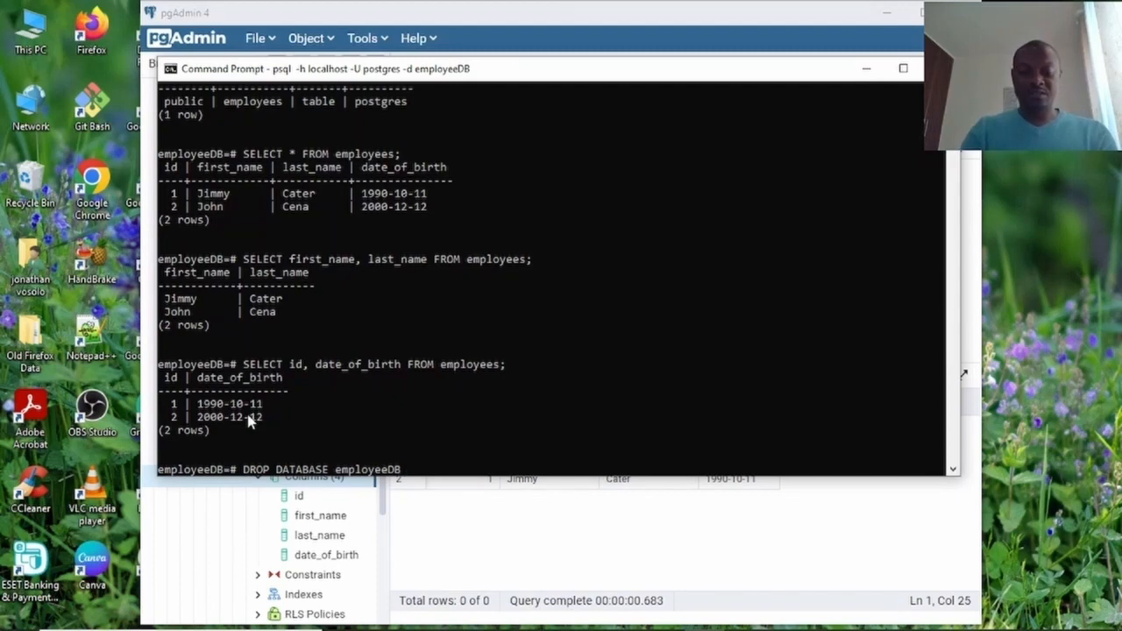
{"action": "type", "text": ";"}
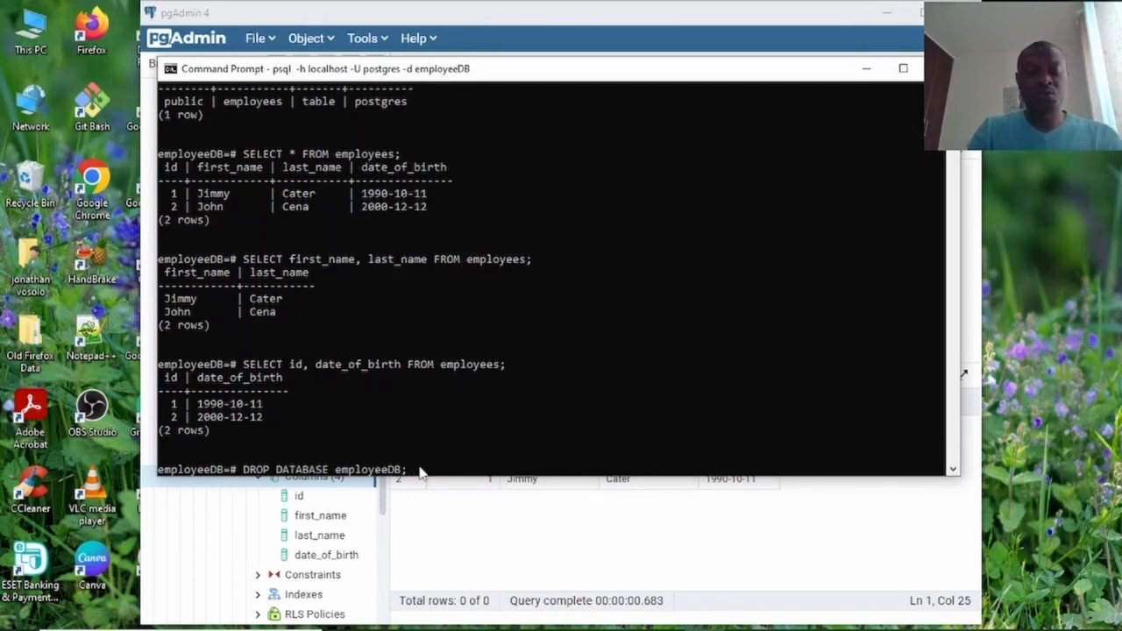
{"action": "key", "text": "BackSpace"}
{"action": "key", "text": "BackSpace"}
{"action": "key", "text": "BackSpace"}
{"action": "key", "text": "BackSpace"}
{"action": "key", "text": "BackSpace"}
{"action": "key", "text": "BackSpace"}
{"action": "key", "text": "BackSpace"}
{"action": "key", "text": "BackSpace"}
{"action": "key", "text": "BackSpace"}
{"action": "key", "text": "BackSpace"}
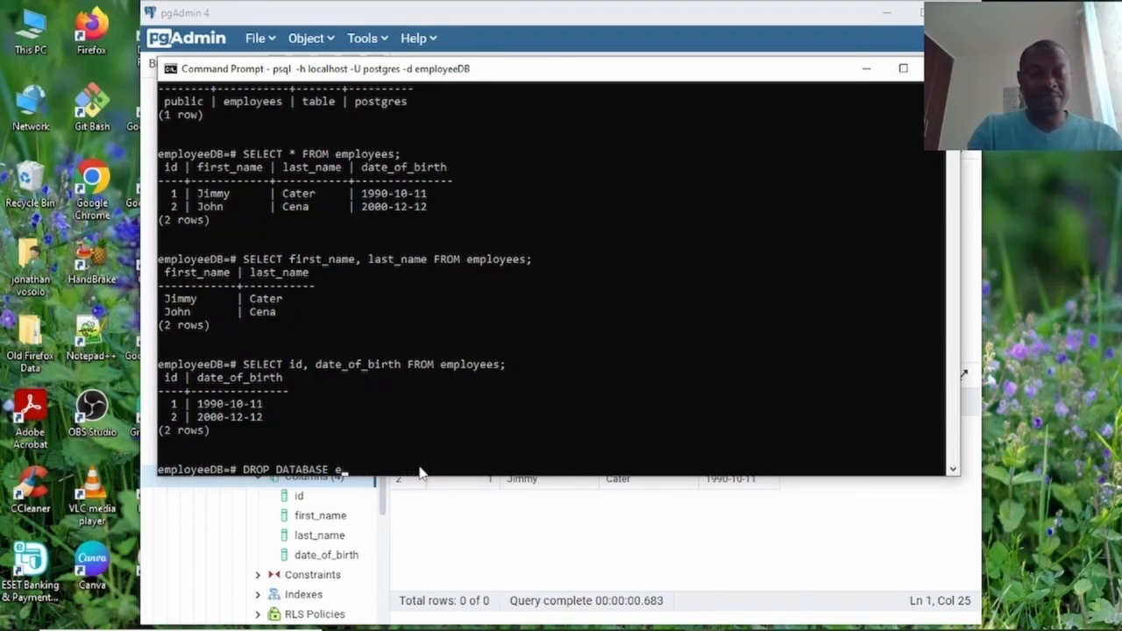
{"action": "key", "text": "BackSpace"}
{"action": "key", "text": "BackSpace"}
{"action": "key", "text": "BackSpace"}
{"action": "key", "text": "BackSpace"}
{"action": "key", "text": "BackSpace"}
{"action": "key", "text": "BackSpace"}
{"action": "key", "text": "BackSpace"}
{"action": "key", "text": "BackSpace"}
{"action": "key", "text": "BackSpace"}
{"action": "key", "text": "BackSpace"}
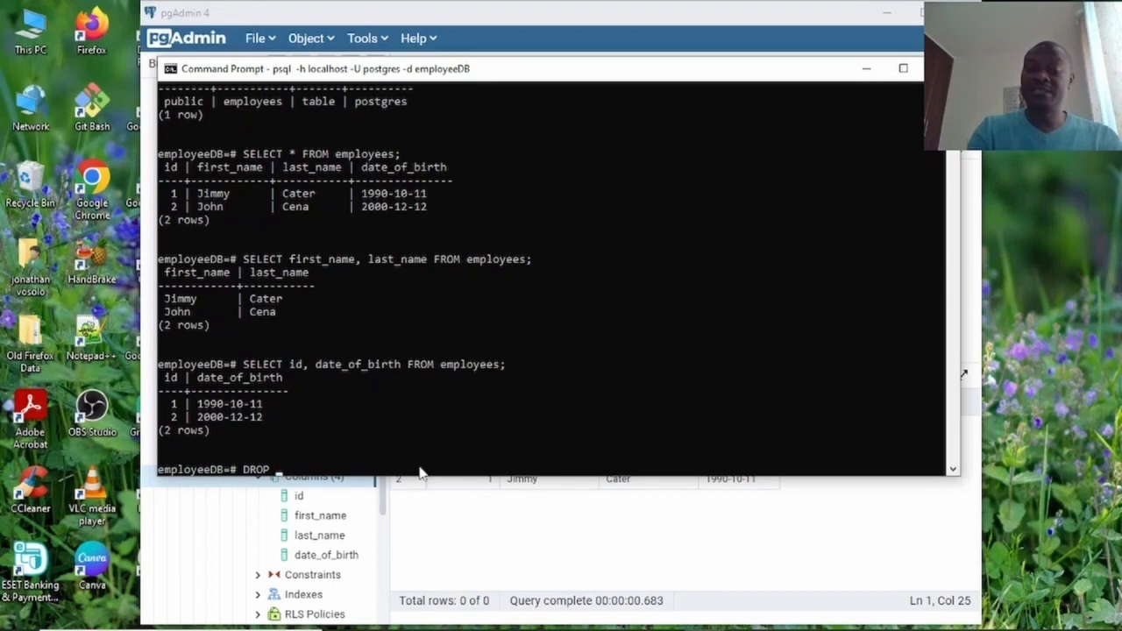
{"action": "type", "text": "t"}
{"action": "key", "text": "BackSpace"}
{"action": "key", "text": "Caps_Lock"}
{"action": "type", "text": "T"}
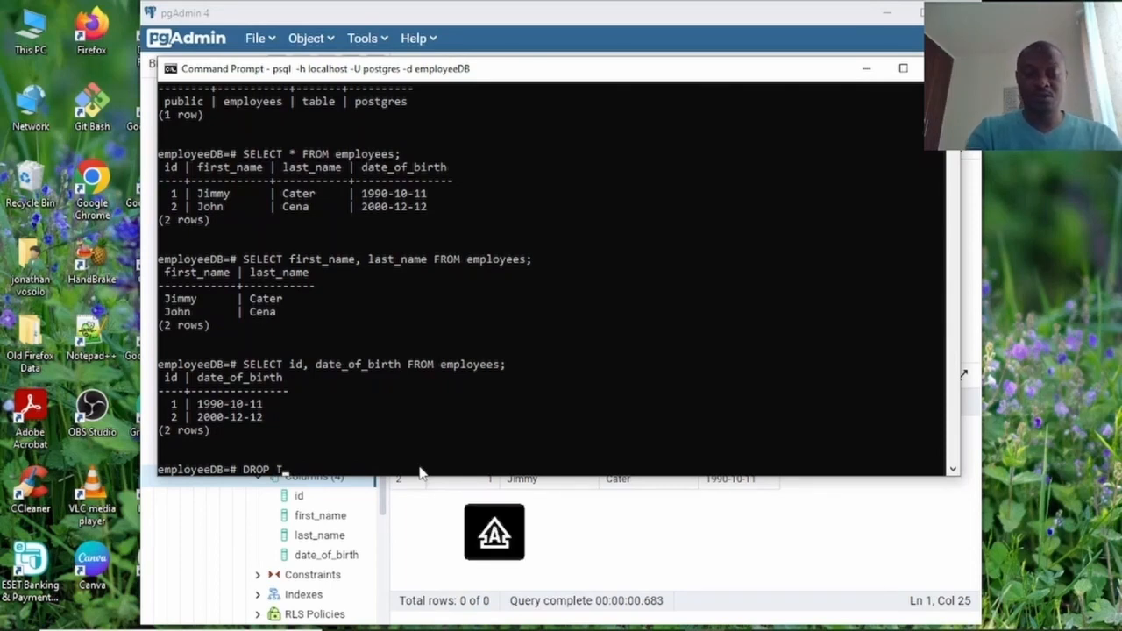
{"action": "type", "text": "ABLE E"}
{"action": "key", "text": "BackSpace"}
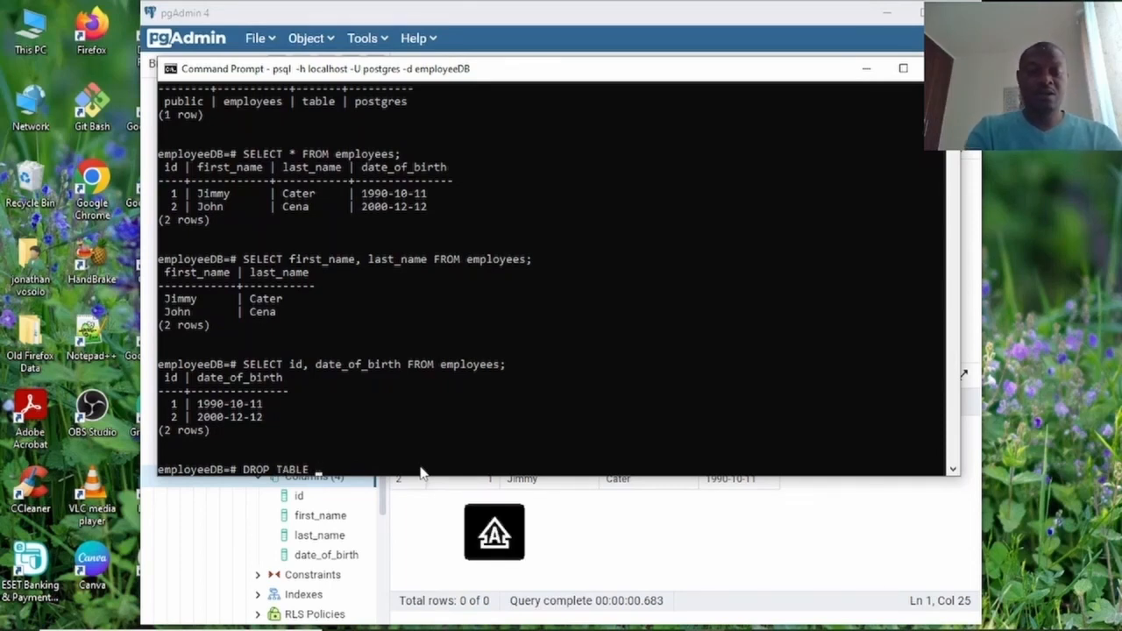
{"action": "key", "text": "Caps_Lock"}
{"action": "type", "text": "employees"}
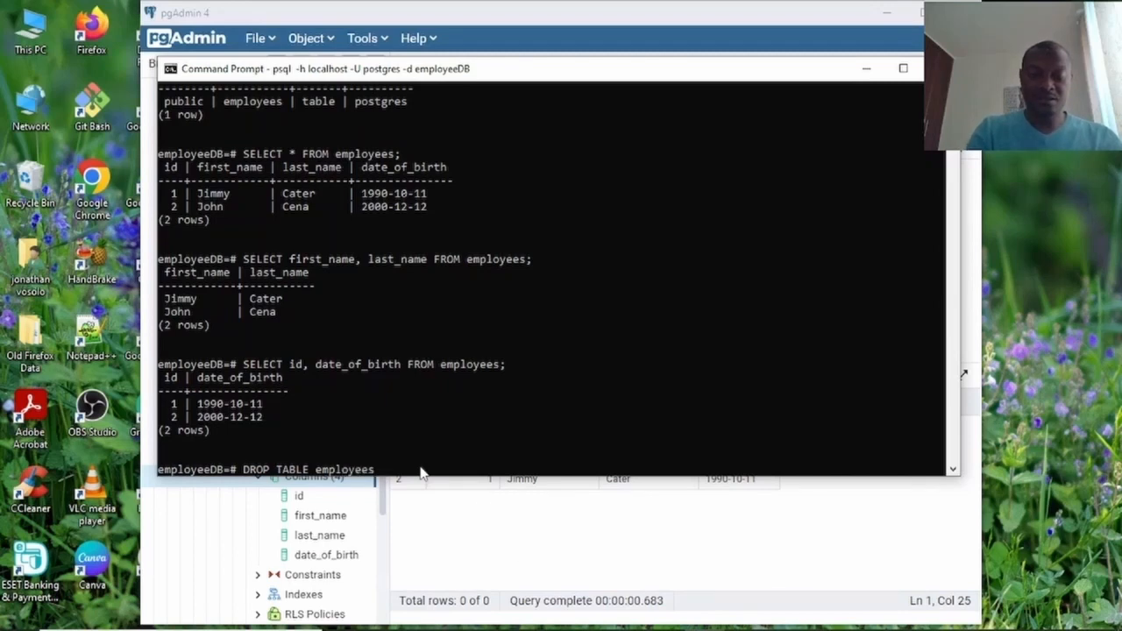
{"action": "type", "text": ";"}
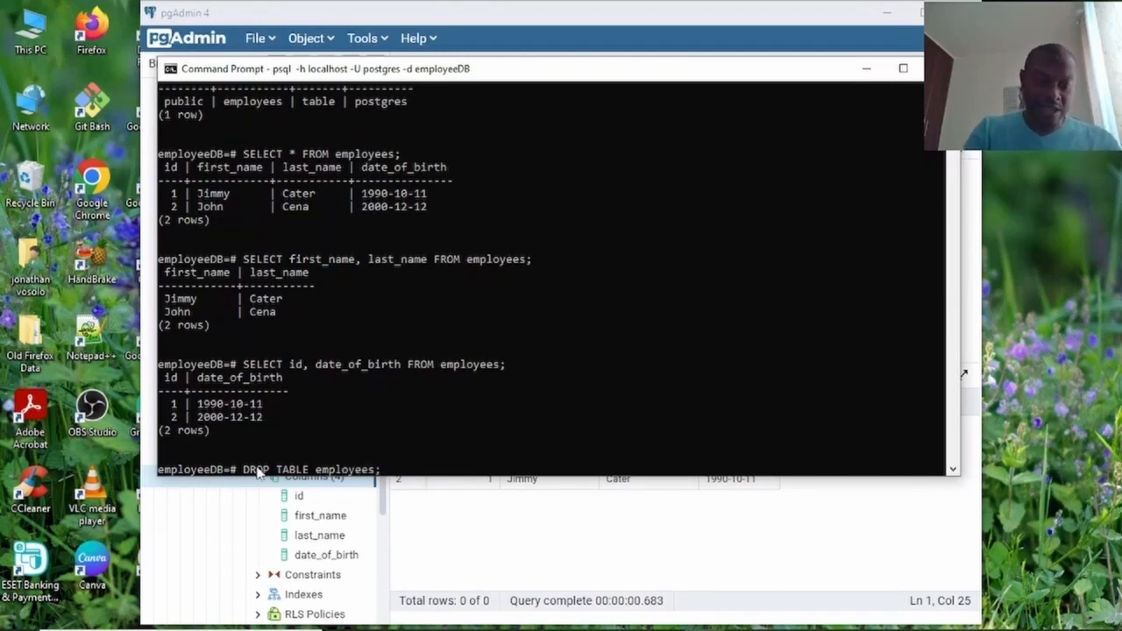